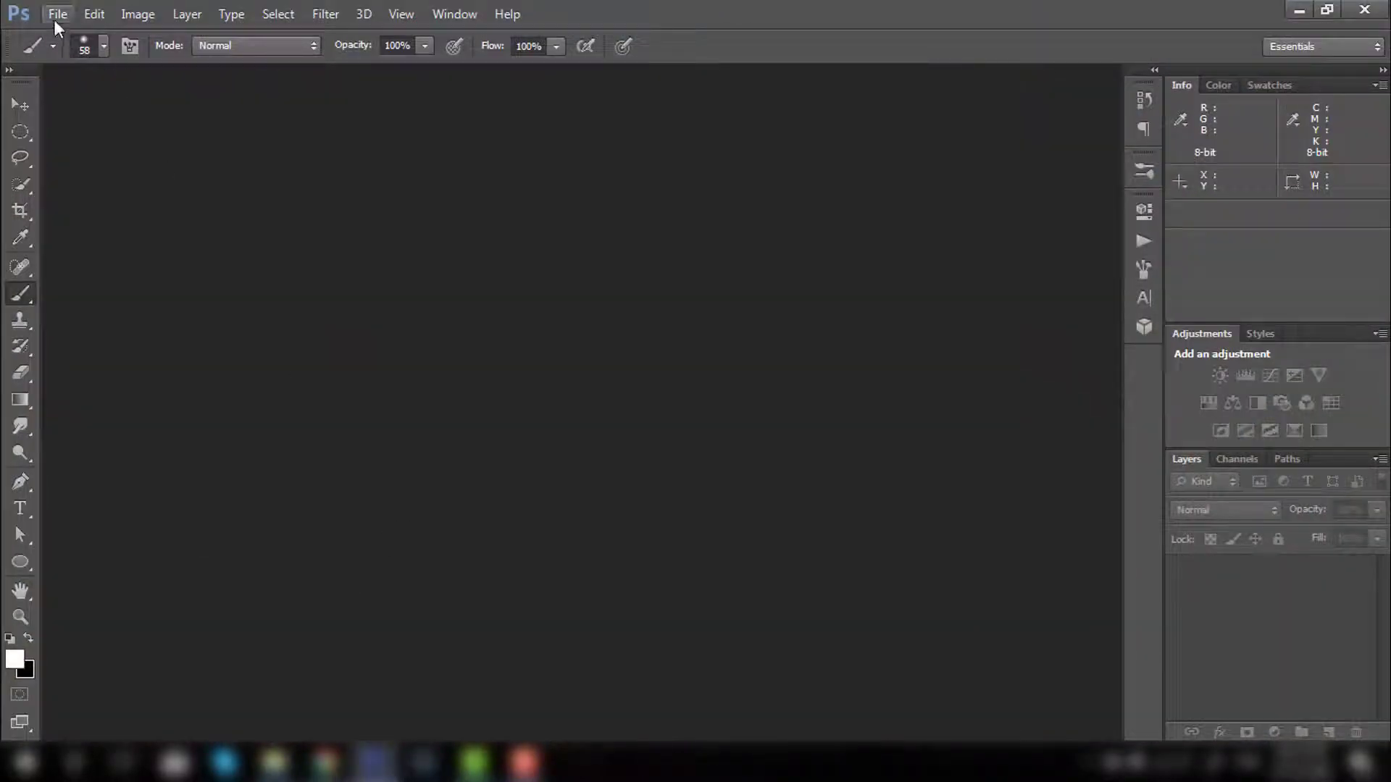
Open the raw portrait Jwellery-024.CR2 from the Jwellery folder in Camera Raw.
left_click(54, 17)
left_click(82, 57)
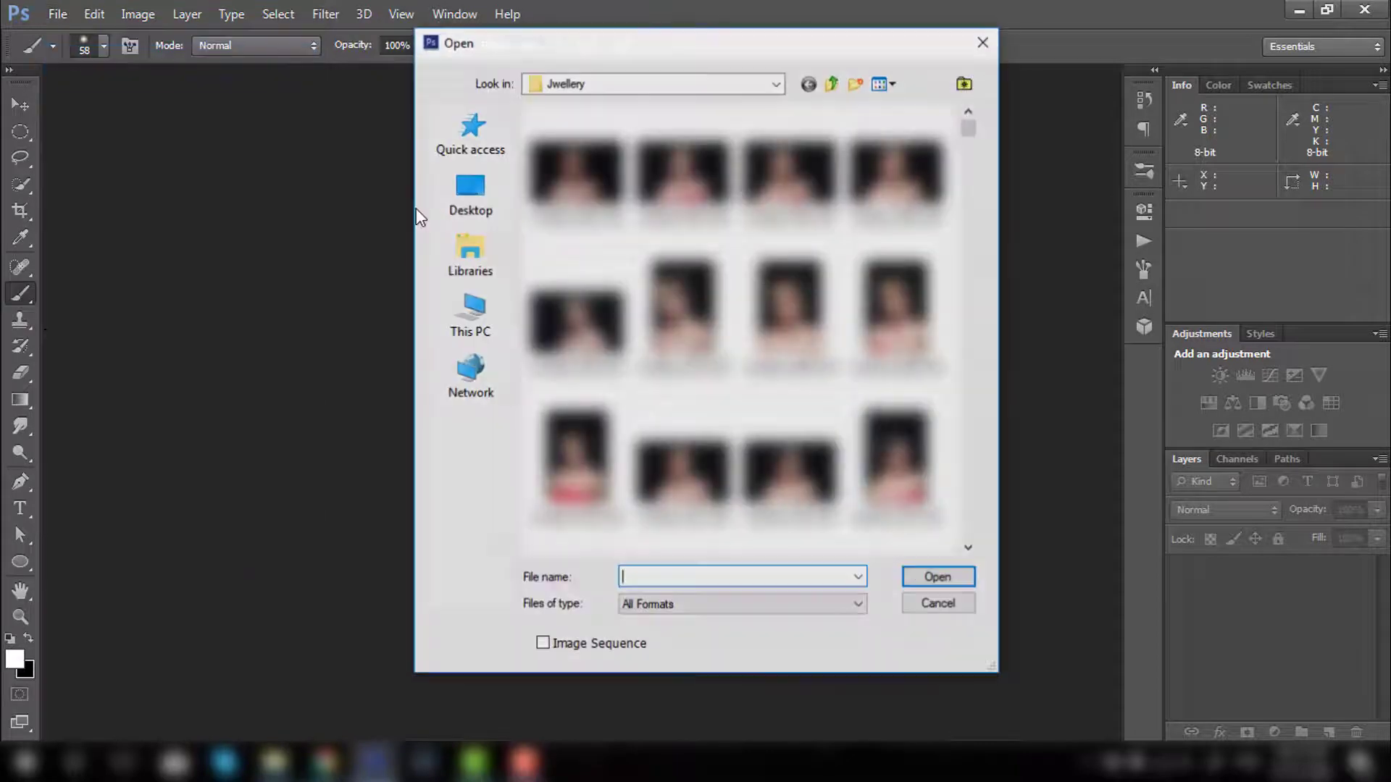
left_click(575, 464)
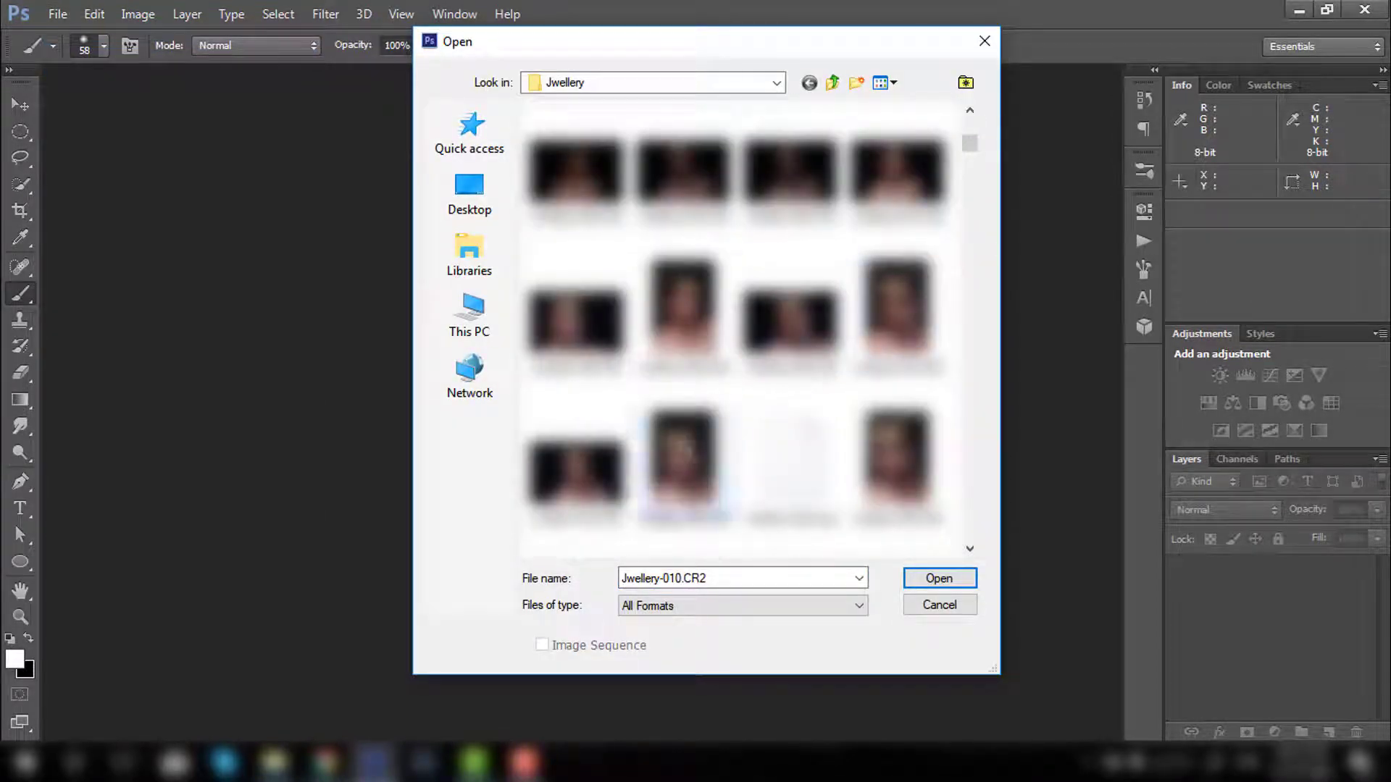
left_click(684, 460)
left_click(935, 578)
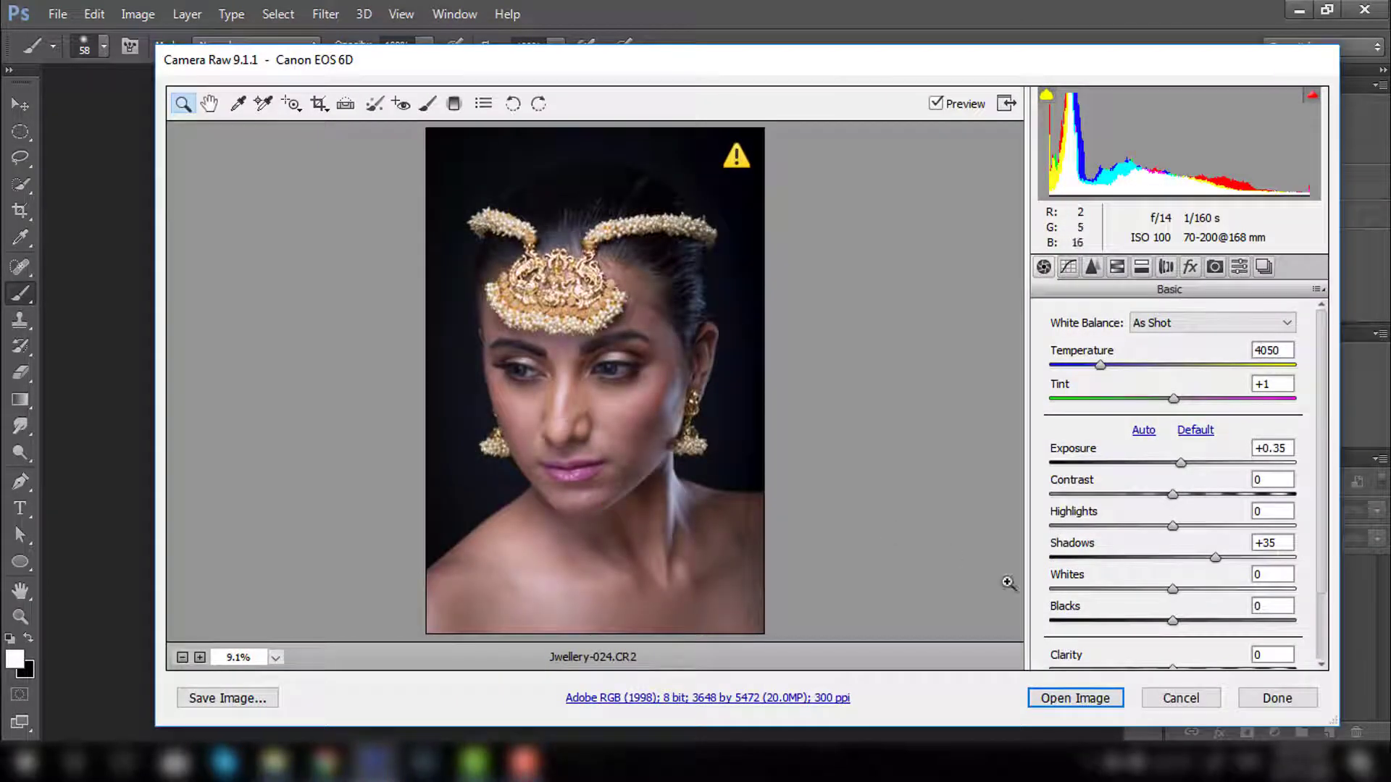
Accept the Camera Raw settings to open the image, then zoom in on the temple and face.
left_click(1086, 701)
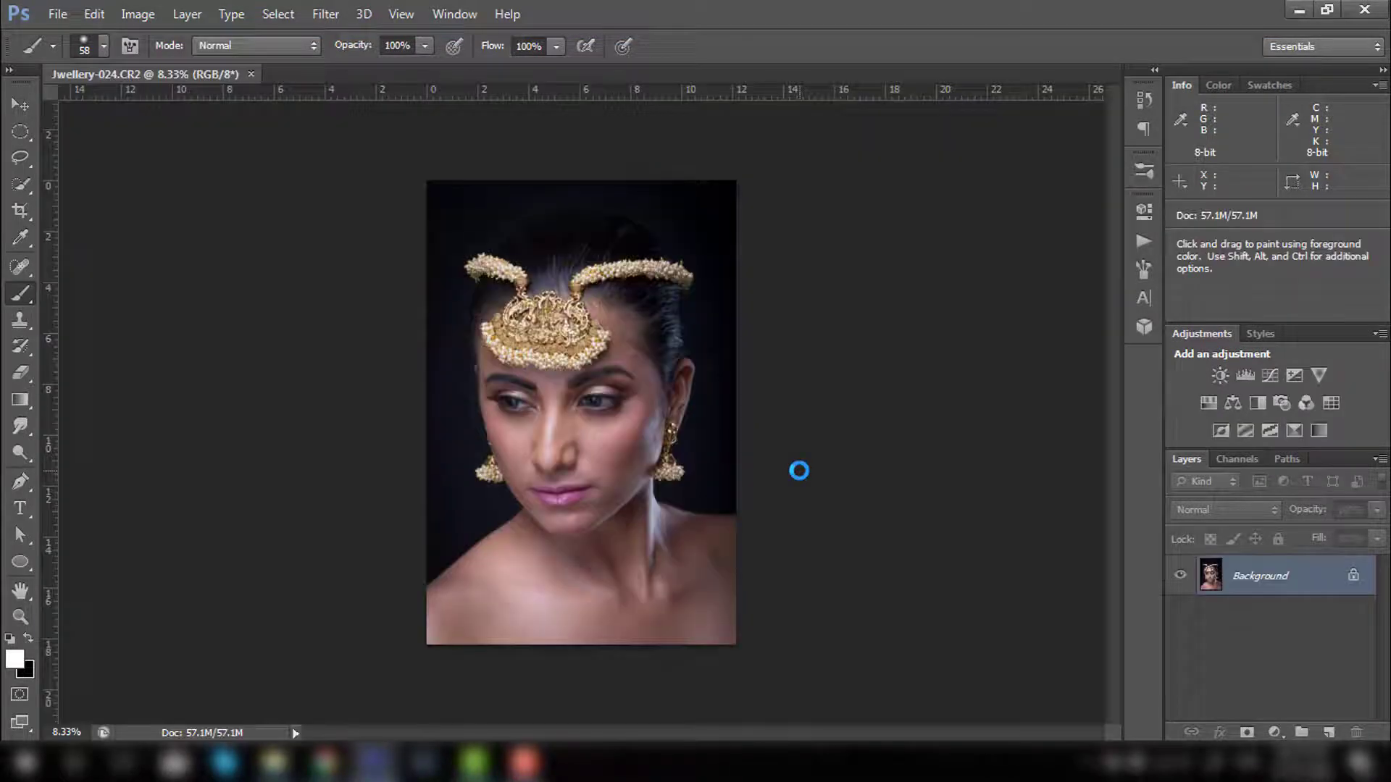
key("ctrl+space")
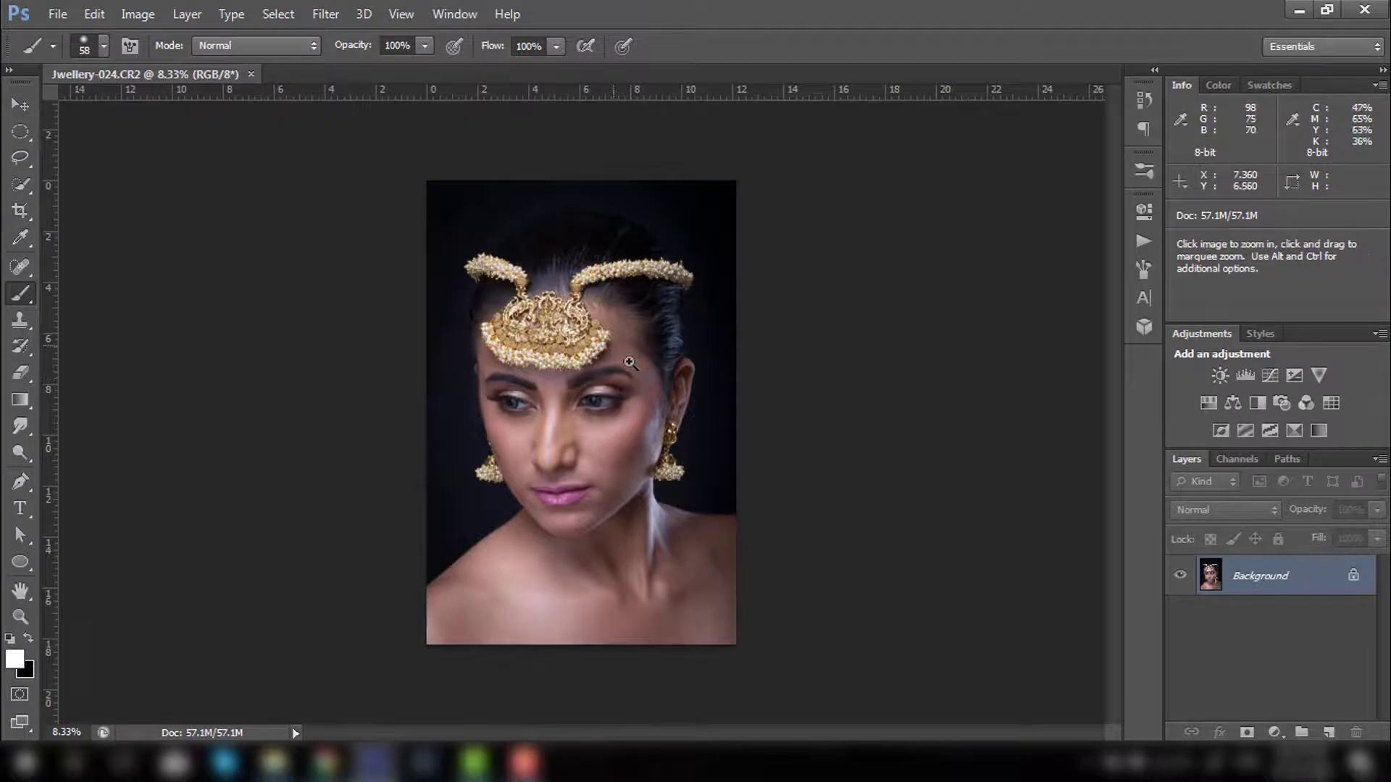
left_click_drag(621, 366, 757, 466)
scroll(757, 466, "down", 3)
left_click_drag(655, 623, 700, 480)
scroll(698, 528, "up", 3)
Pan closely over the forehead, eye, nose, lips, chin and jewellery to find skin blemishes.
key("ctrl+space")
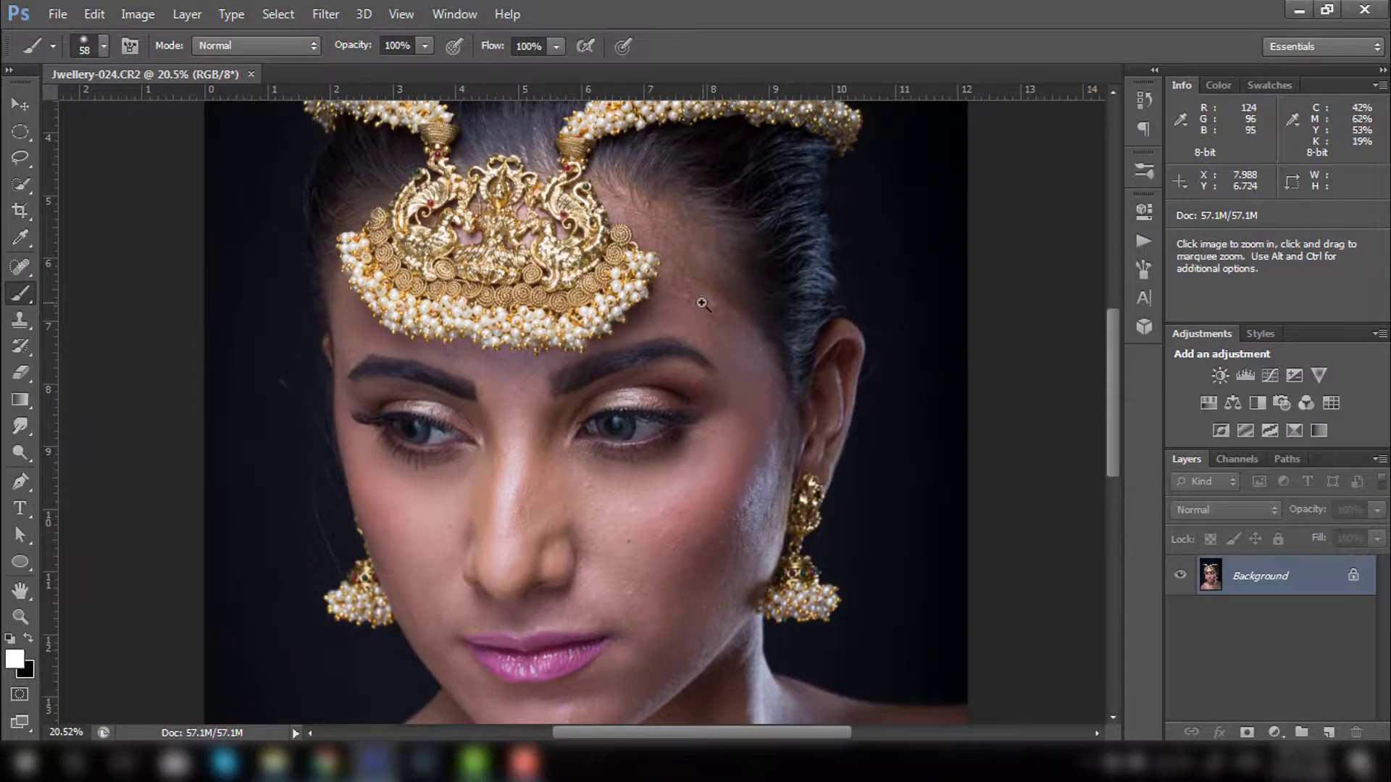
left_click_drag(698, 528, 778, 380)
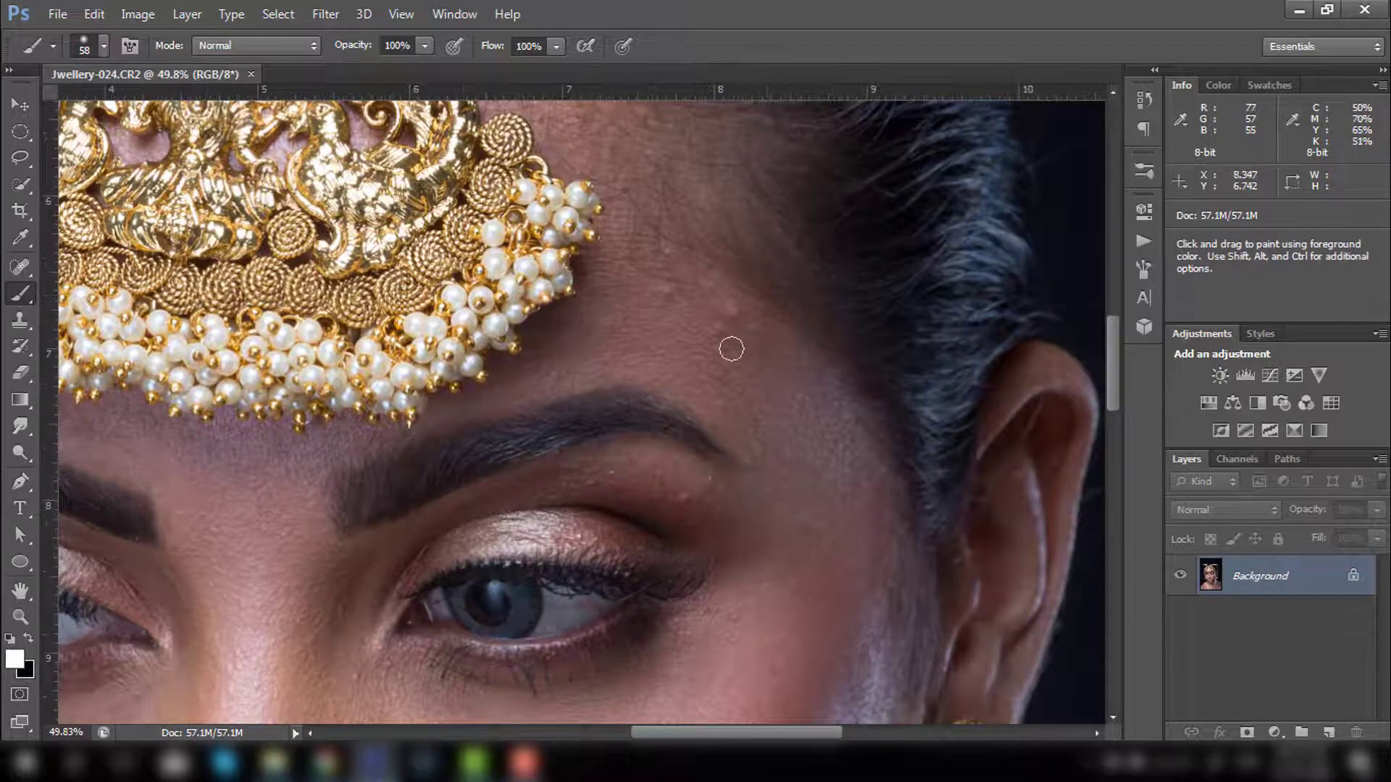
key("space")
left_click_drag(688, 521, 857, 236)
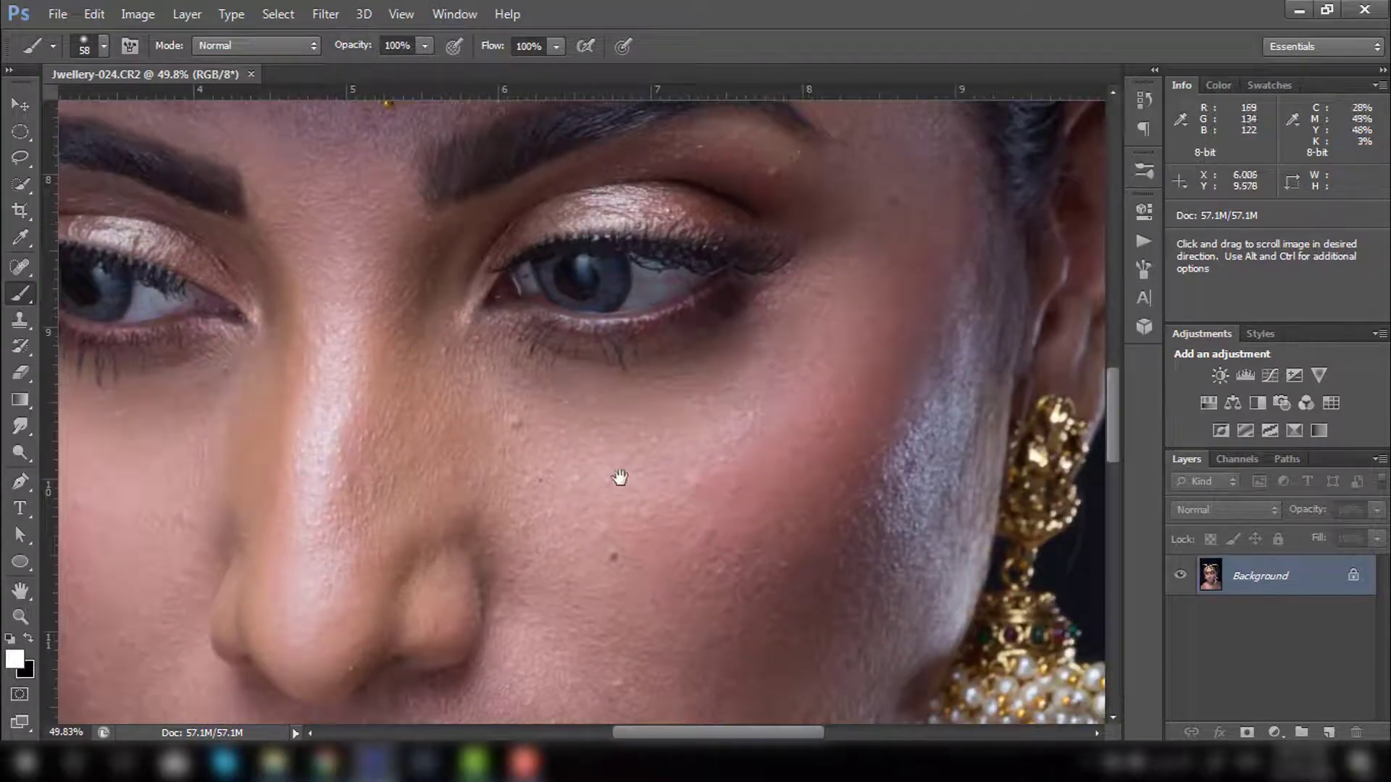
left_click_drag(620, 475, 738, 287)
left_click_drag(689, 519, 692, 649)
left_click_drag(537, 234, 599, 562)
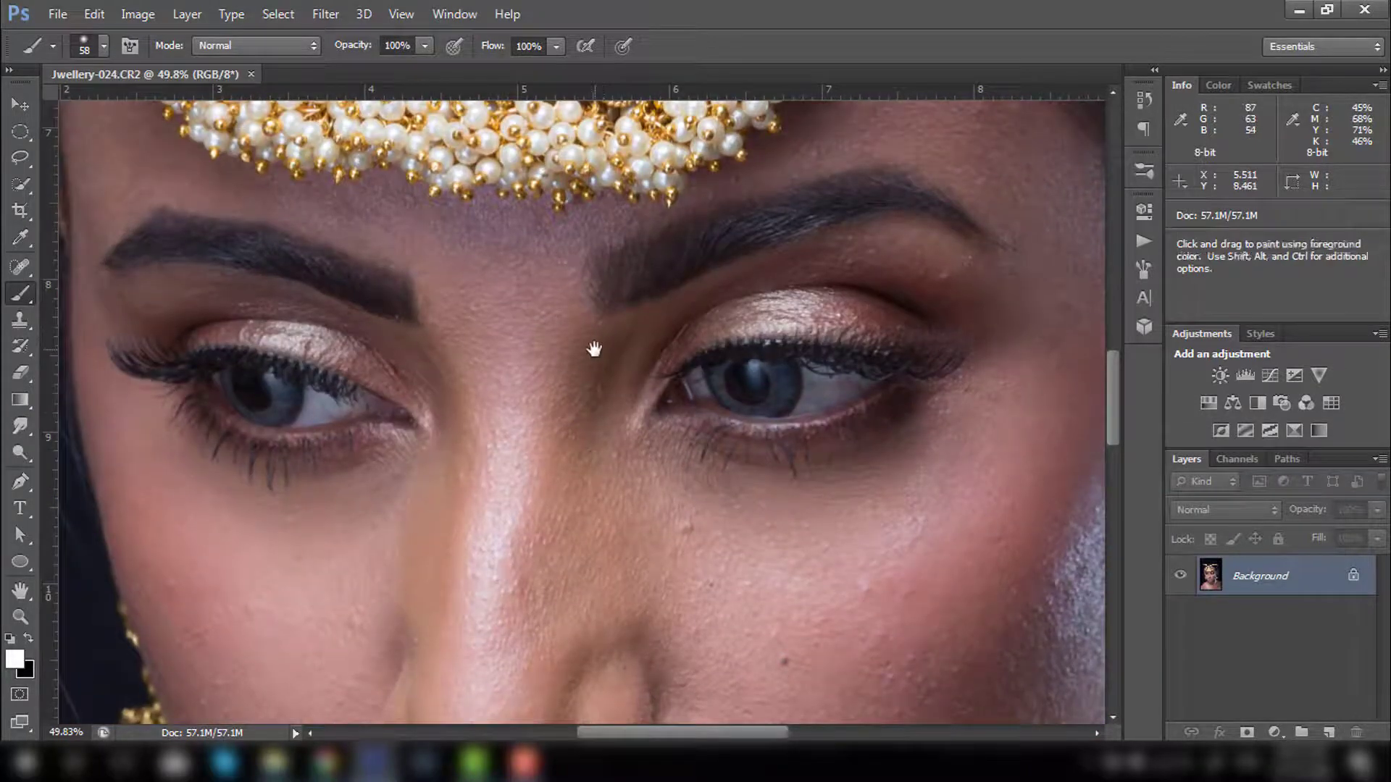
scroll(594, 350, "down", 4)
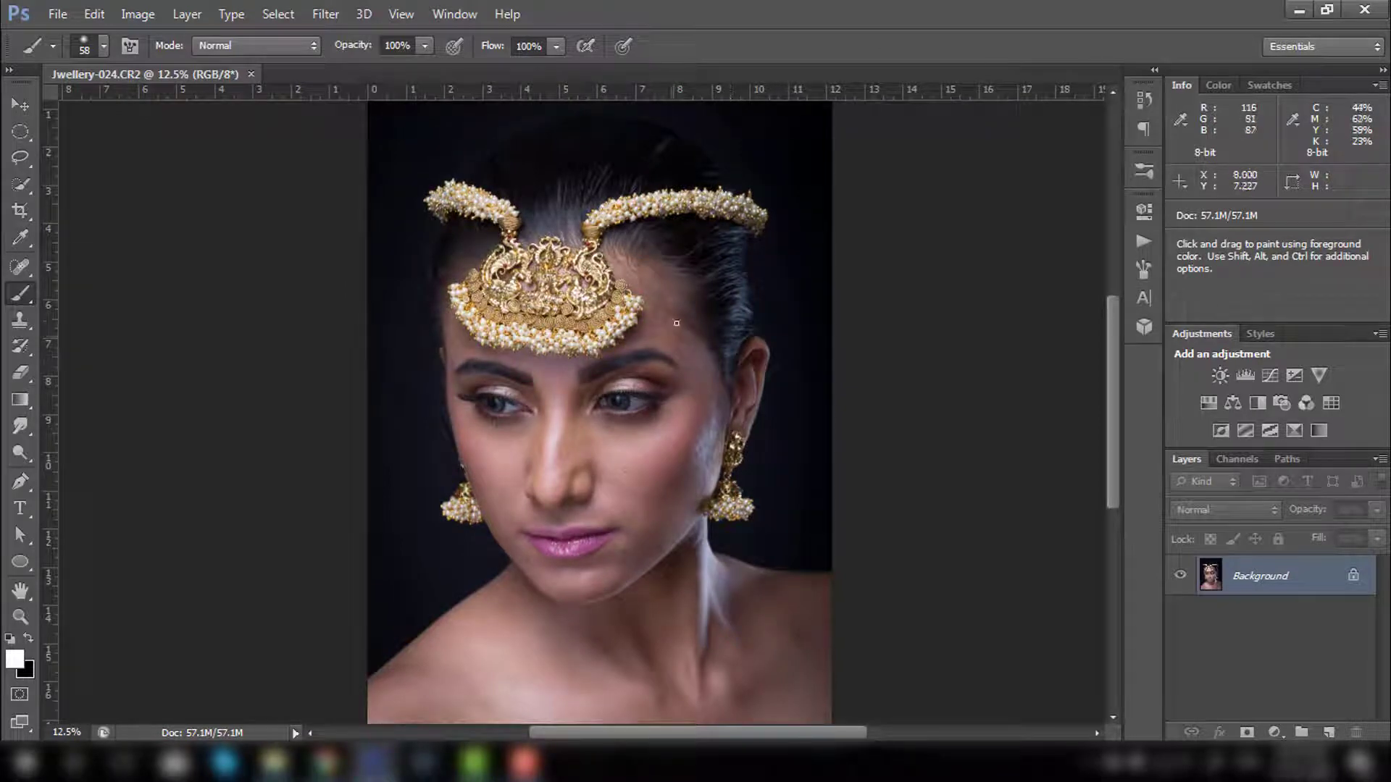
Select the Content-Aware Spot Healing Brush at size 20 and frame the face in view.
left_click(30, 271)
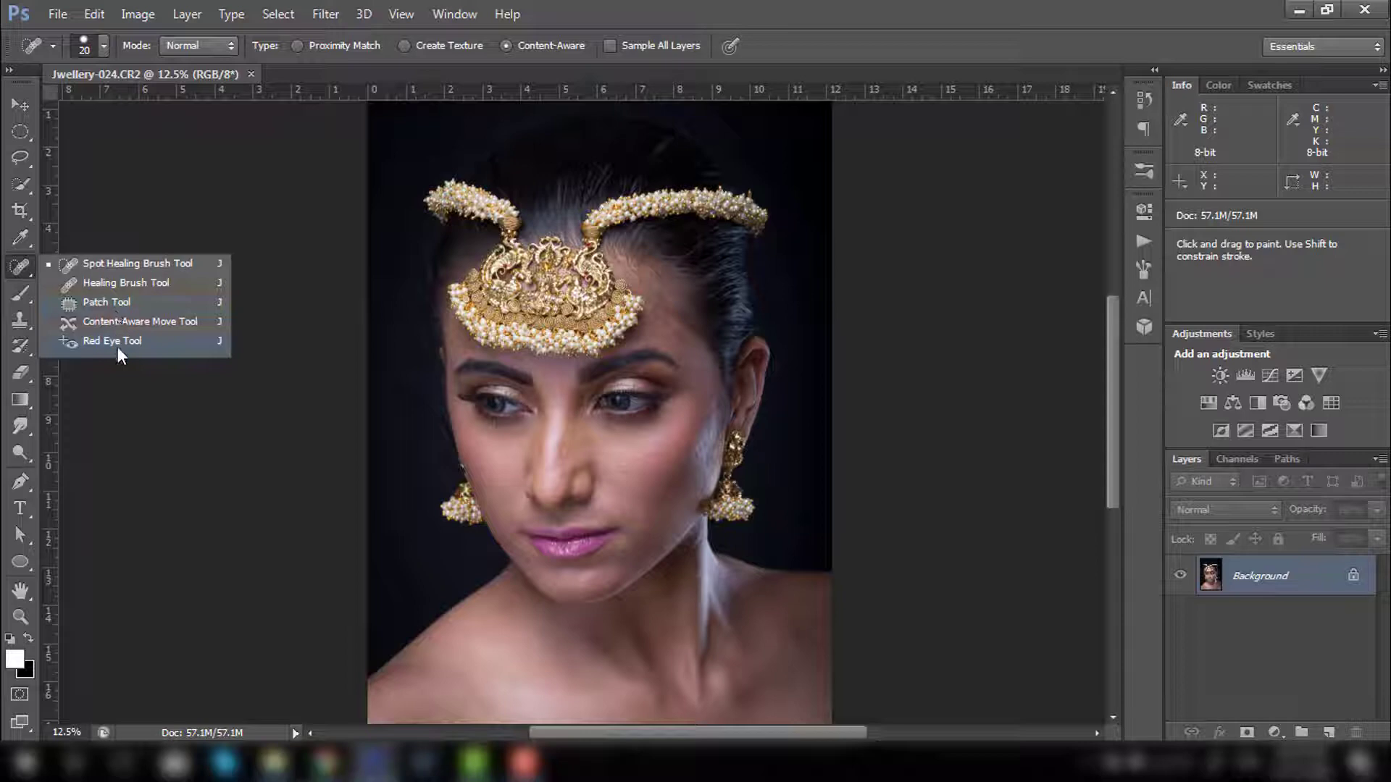
left_click(124, 263)
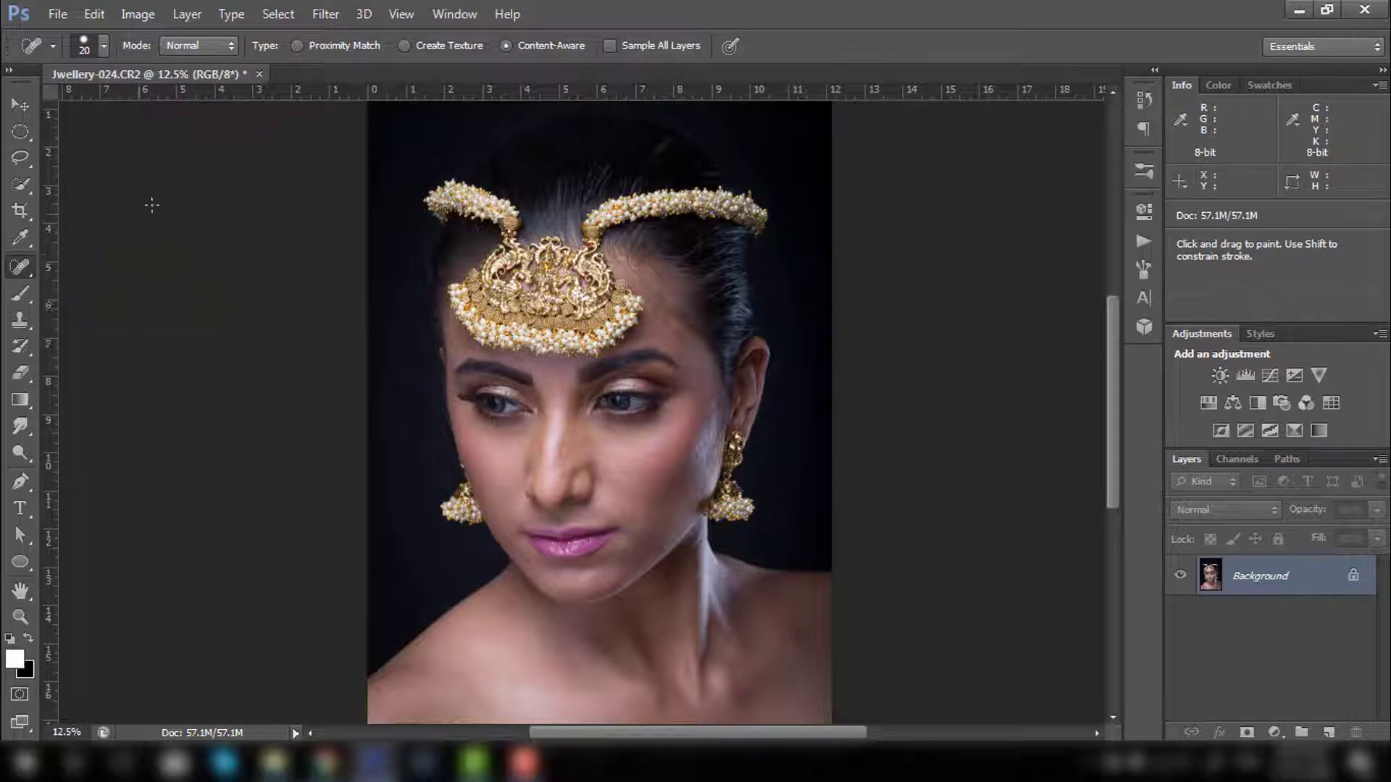
left_click(20, 105)
left_click_drag(699, 351, 805, 423)
left_click(17, 270)
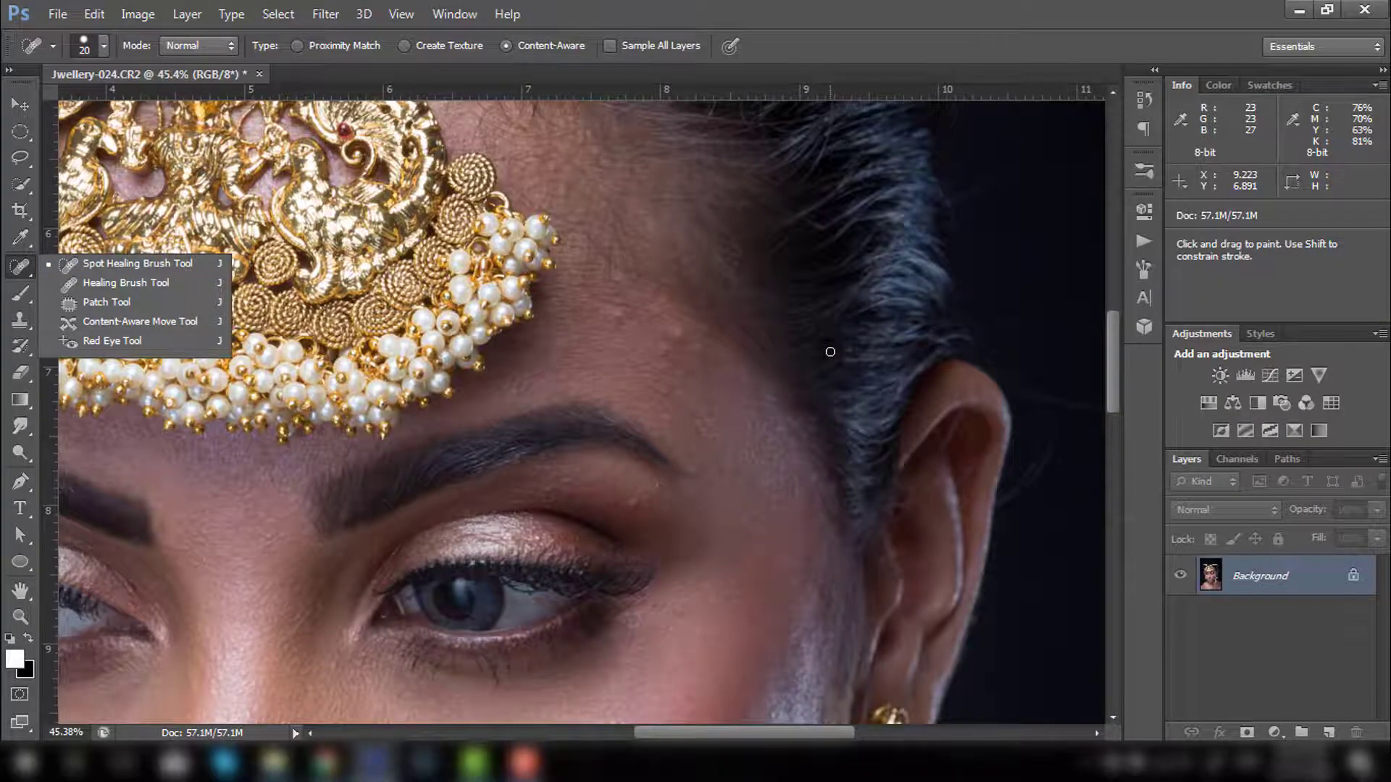
key("ctrl+minus")
key("ctrl+minus")
key("ctrl+minus")
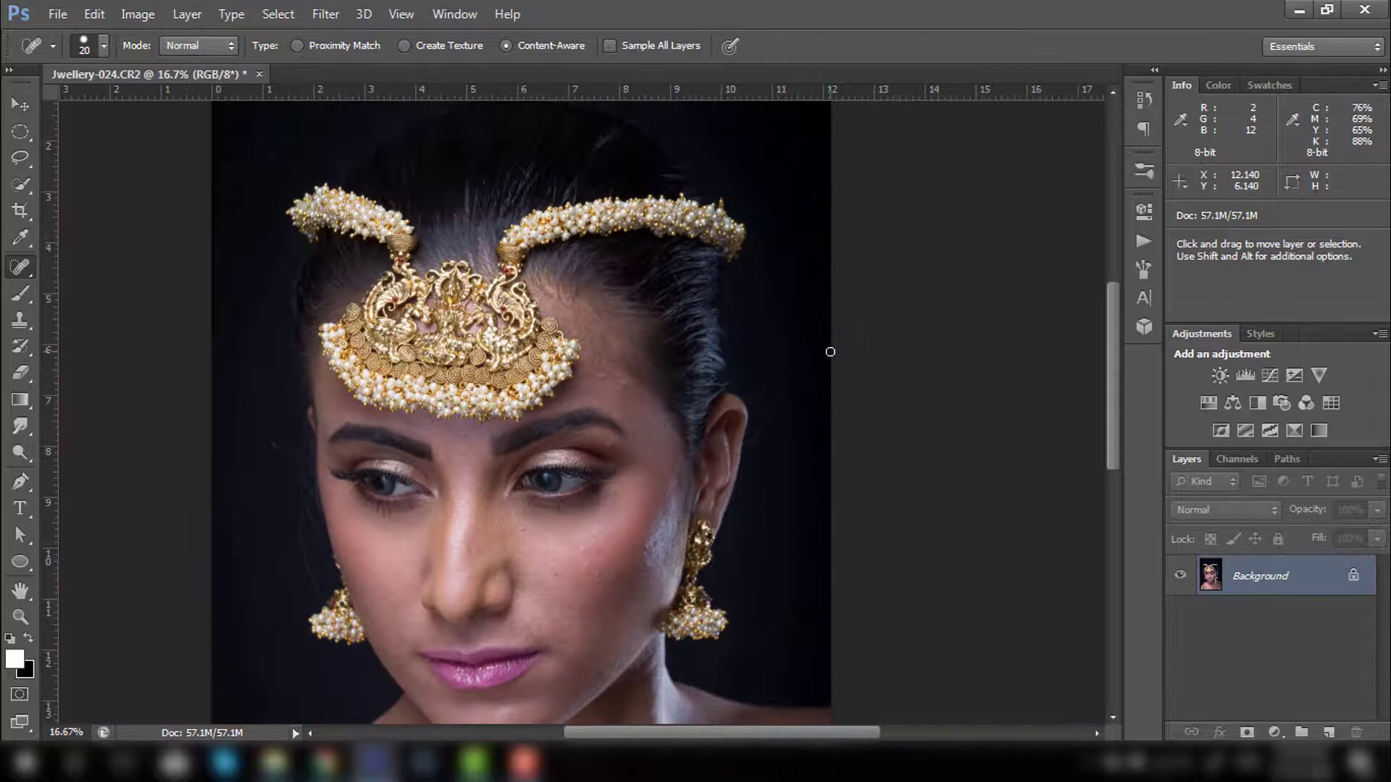
left_click_drag(639, 522, 677, 397)
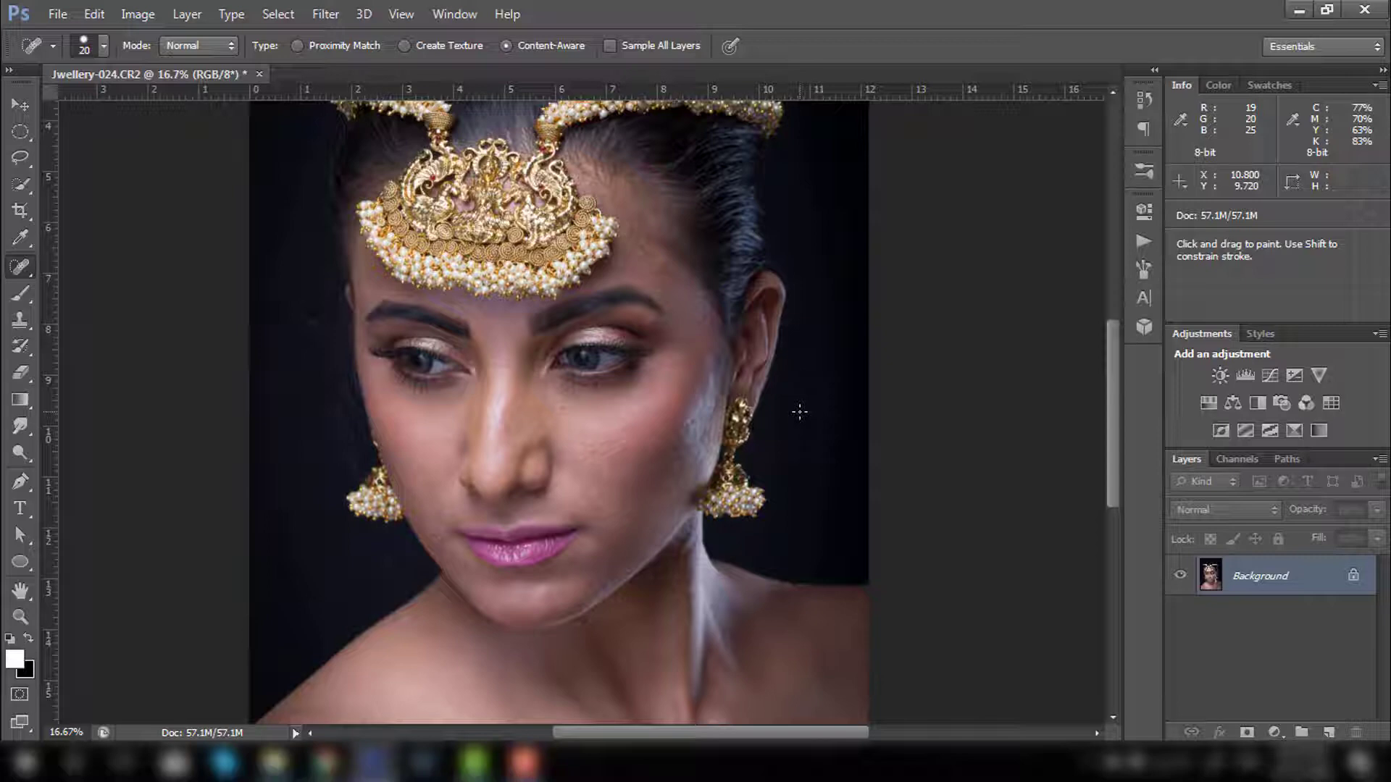
Add a Black & White adjustment layer and drag Reds far down to expose skin texture.
left_click(1275, 732)
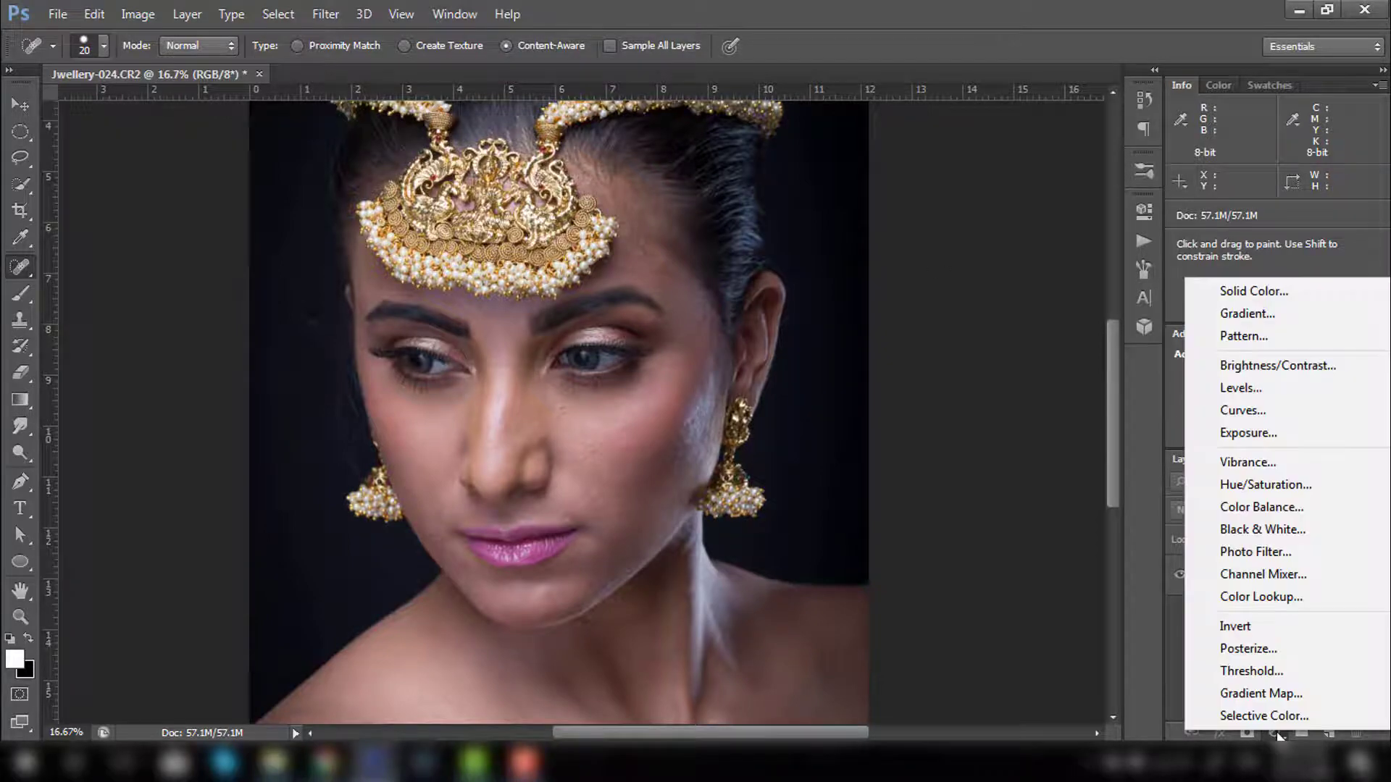
left_click(1259, 528)
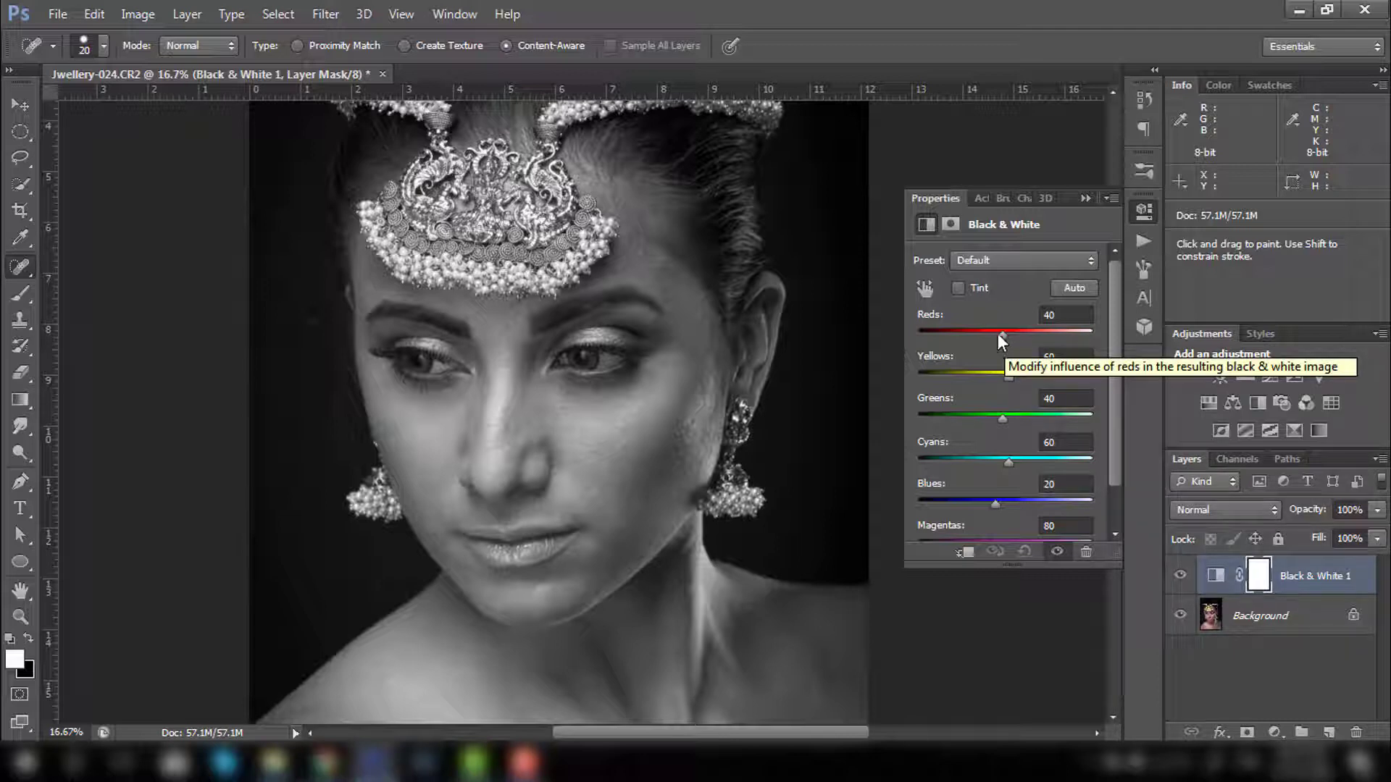
left_click_drag(1001, 334, 1067, 334)
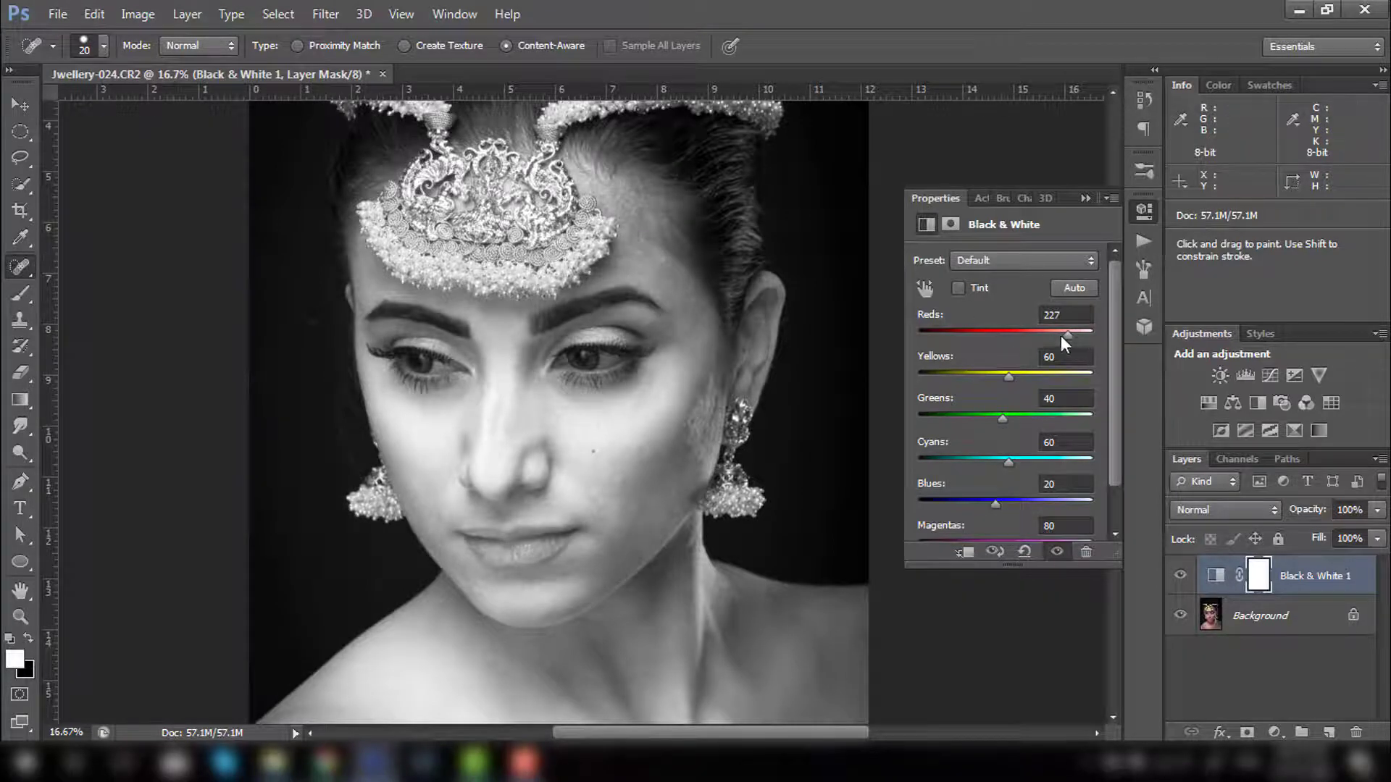
left_click_drag(1060, 336, 957, 337)
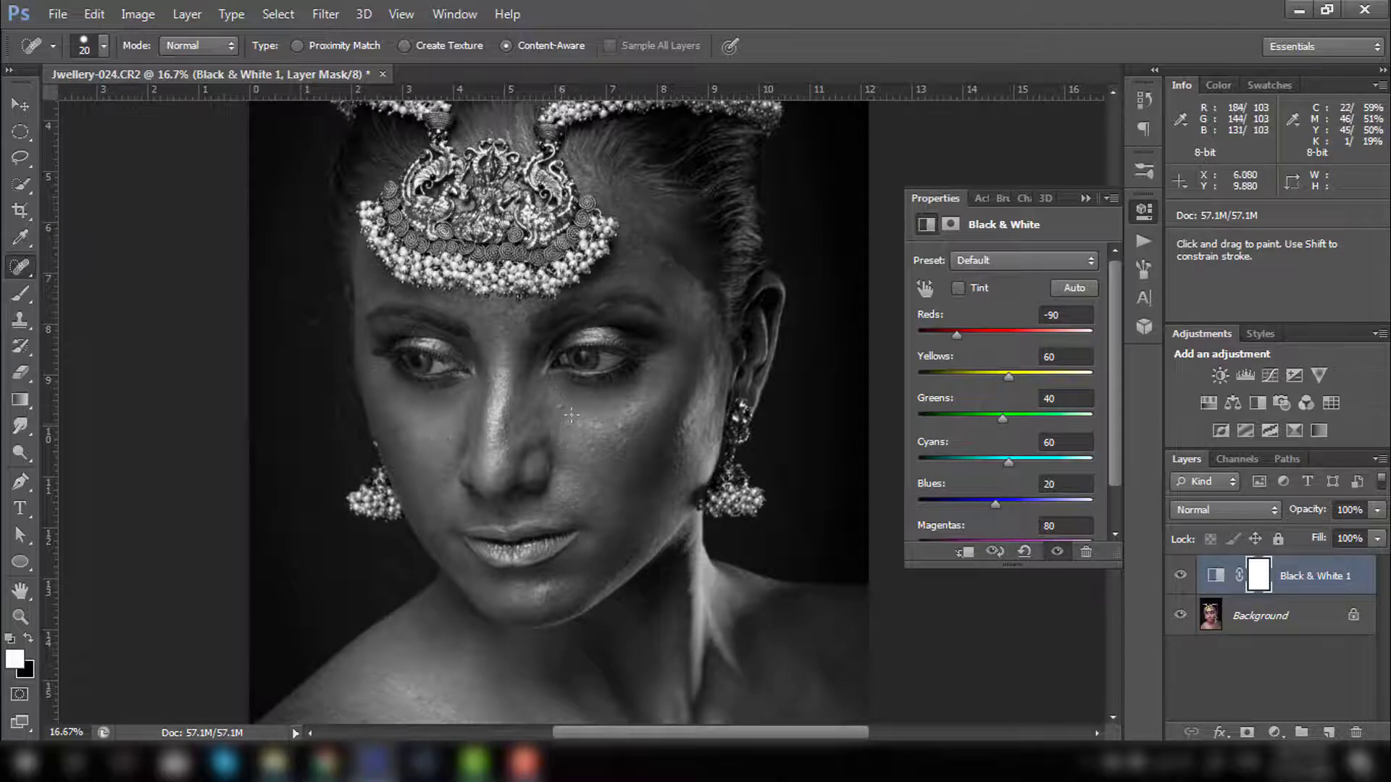
left_click_drag(559, 403, 661, 480)
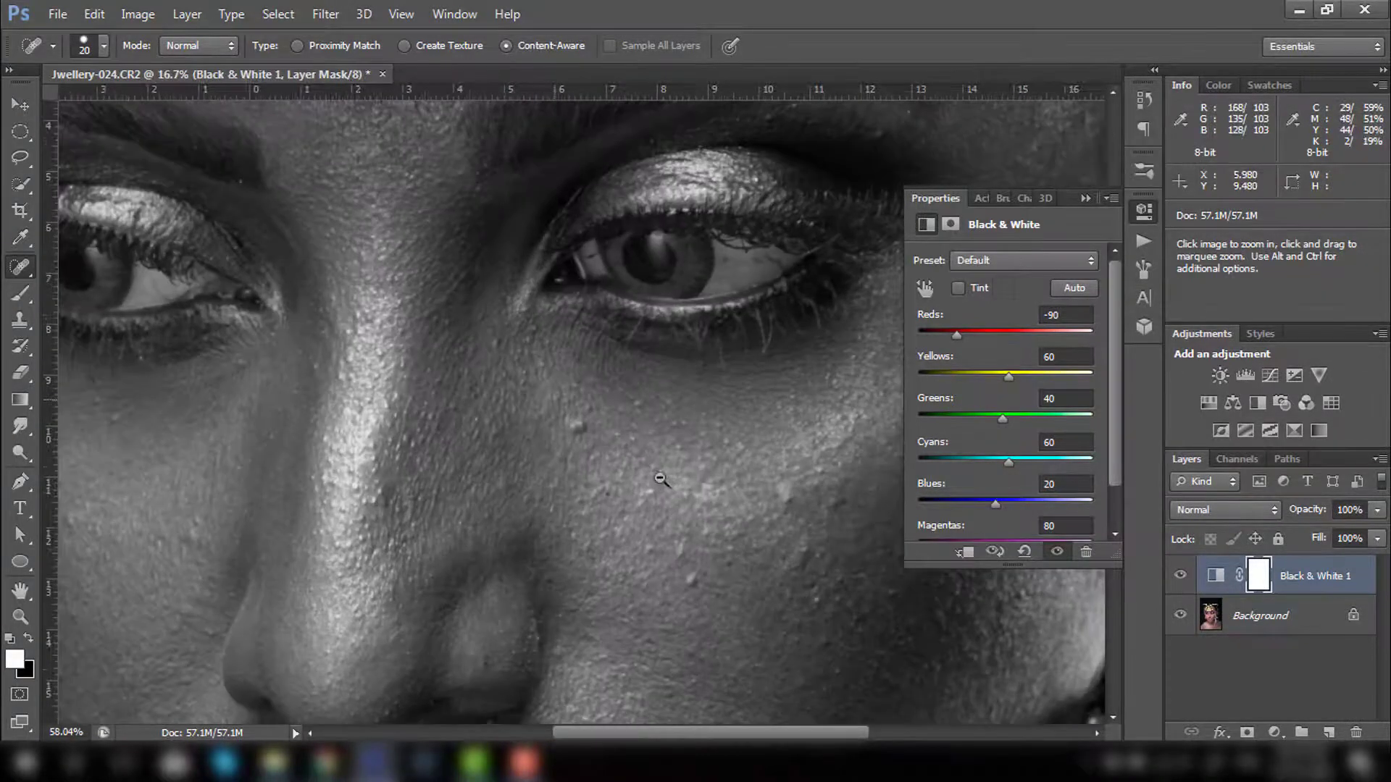
key("space")
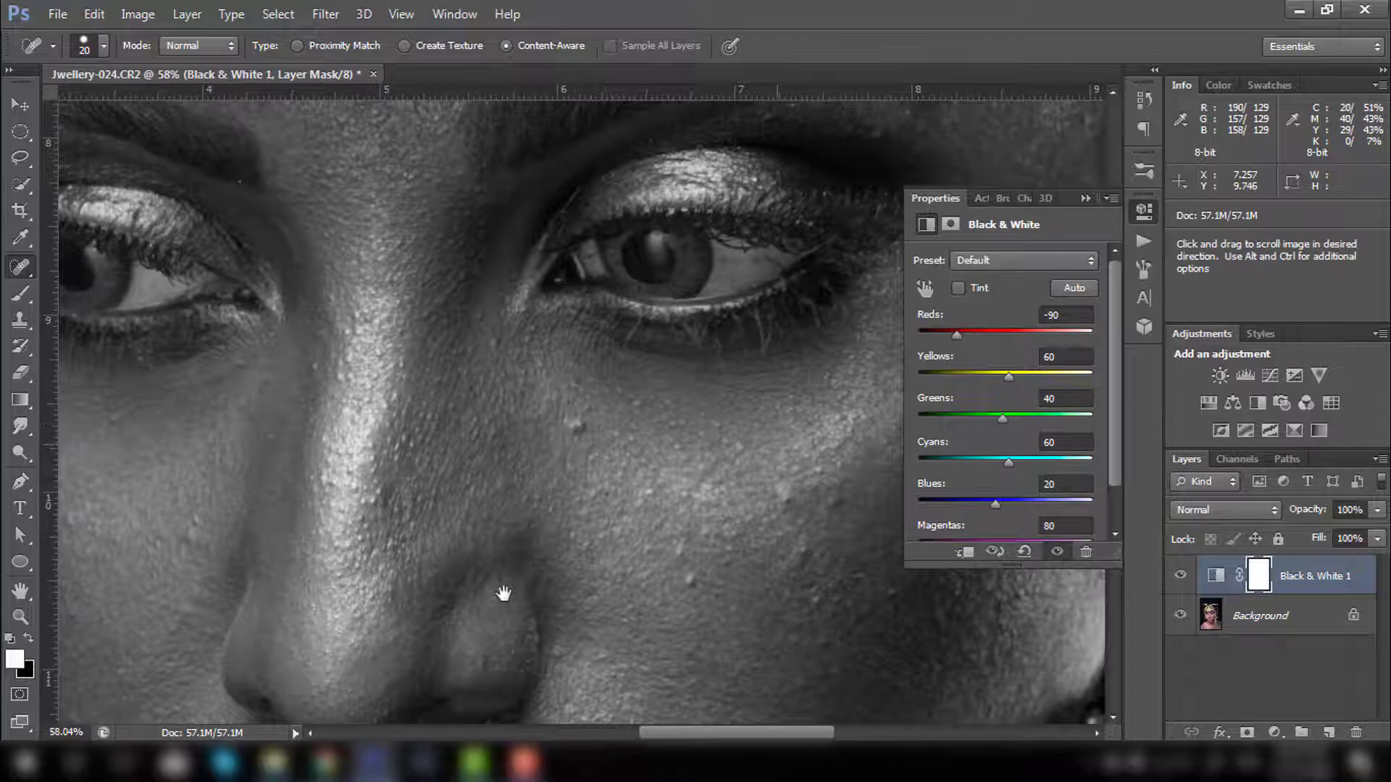
left_click_drag(952, 337, 911, 339)
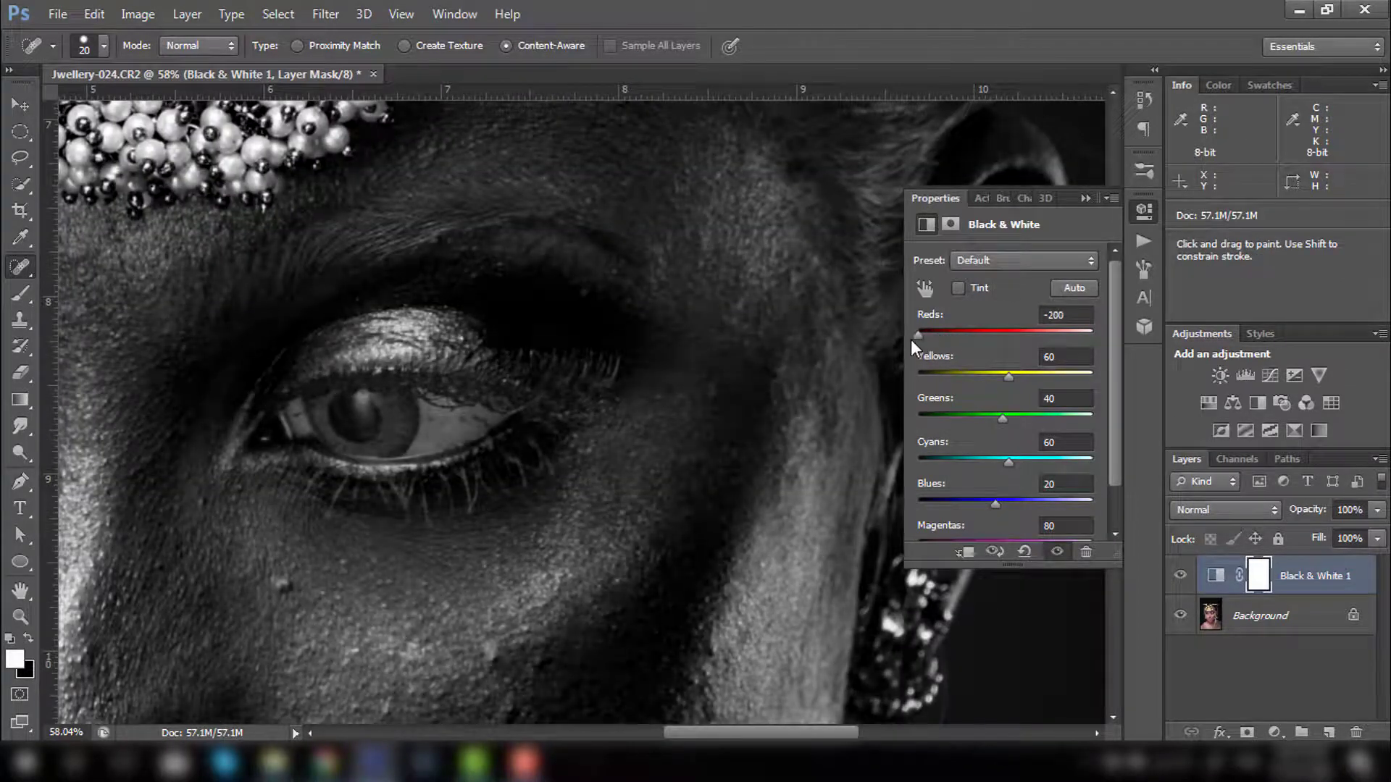
key("space")
left_click_drag(401, 564, 509, 435)
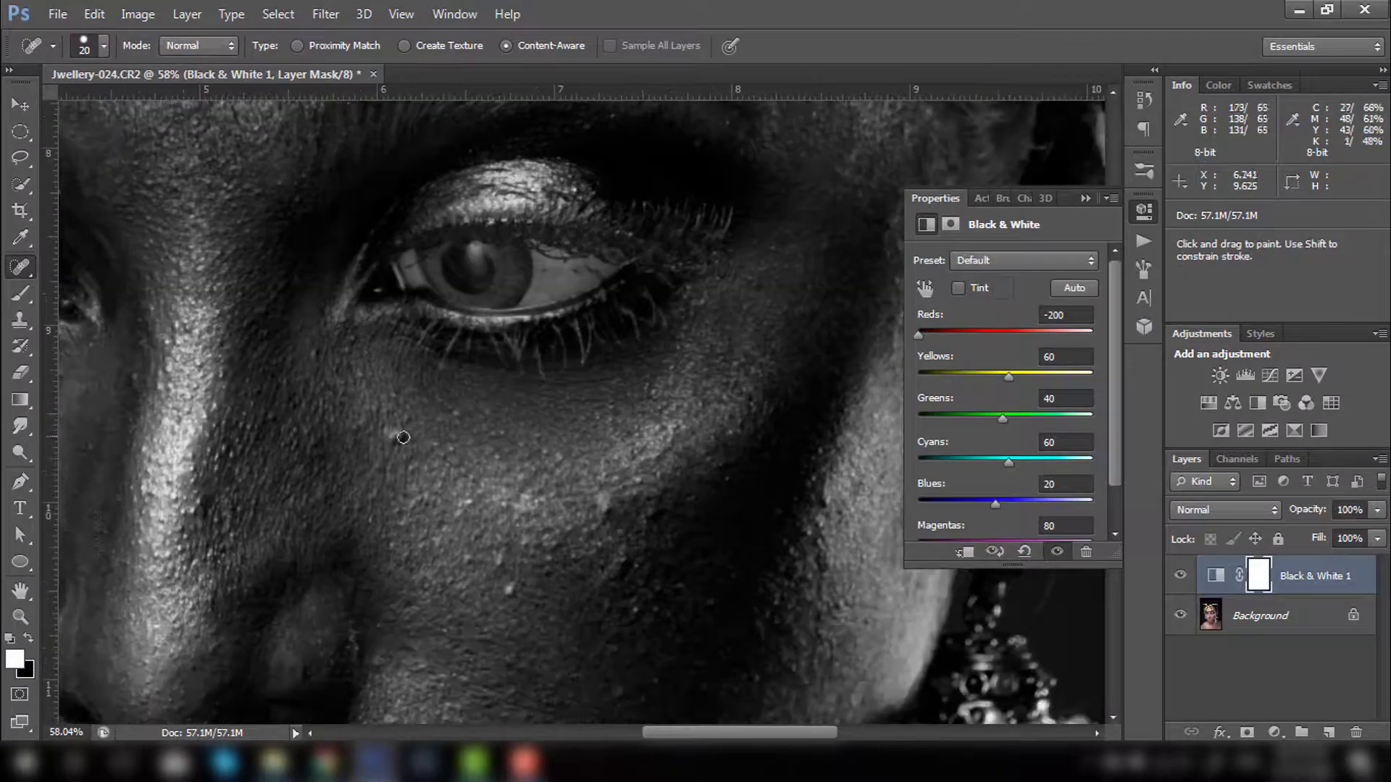
mouse_move(576, 467)
left_mouse_down()
mouse_move(568, 403)
mouse_move(642, 441)
left_mouse_up()
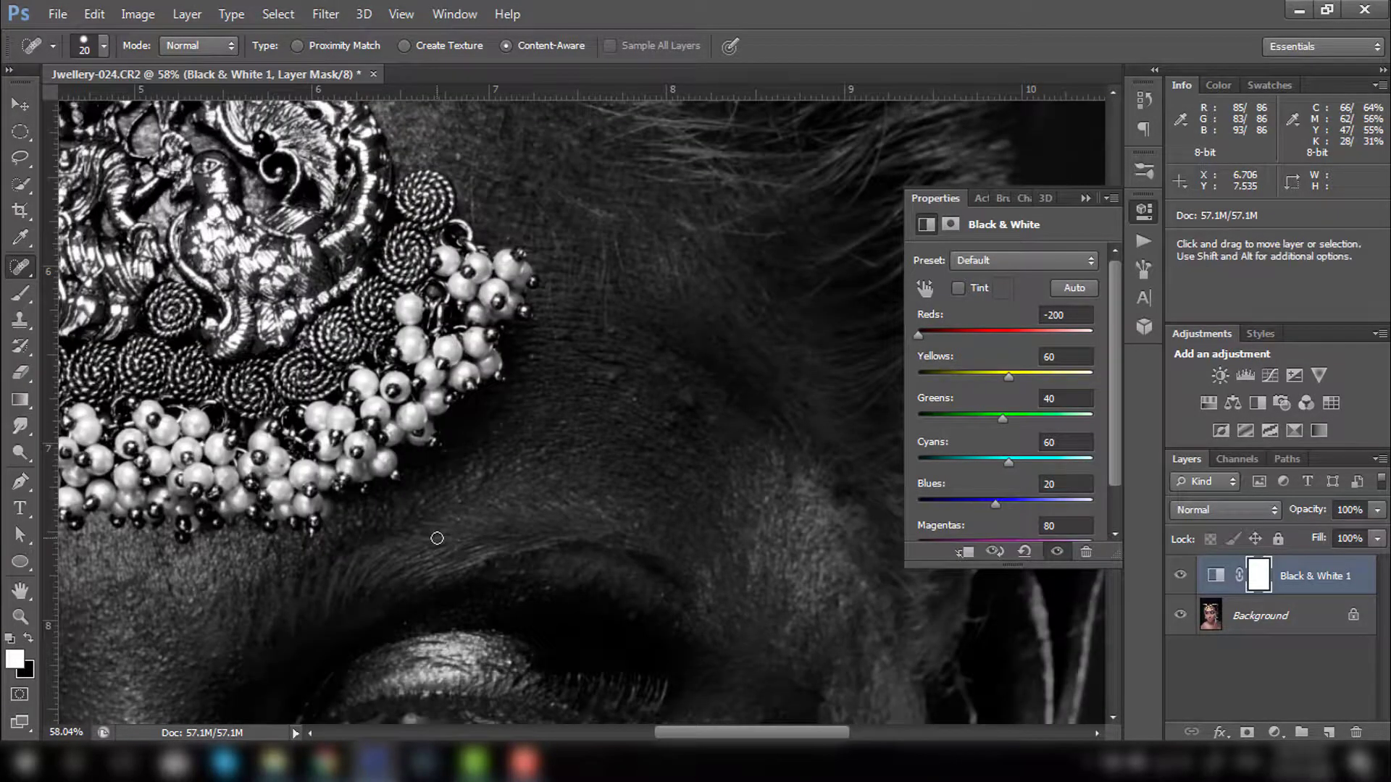
Fine-tune Reds to about -127, raise Yellows and Blues, and zoom in on the cheek.
key("ctrl+minus")
key("ctrl+minus")
key("ctrl+minus")
key("ctrl+minus")
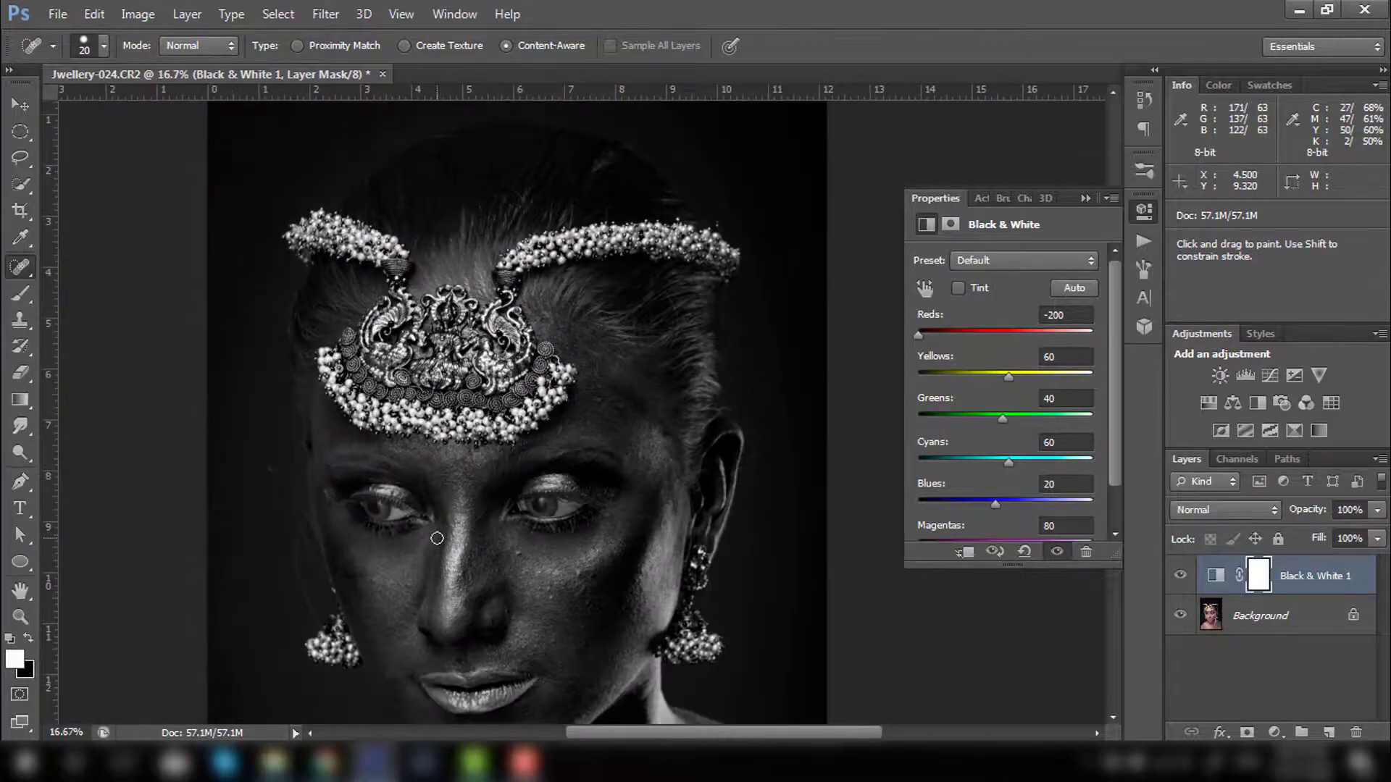
key("ctrl+plus")
left_click_drag(579, 522, 538, 457)
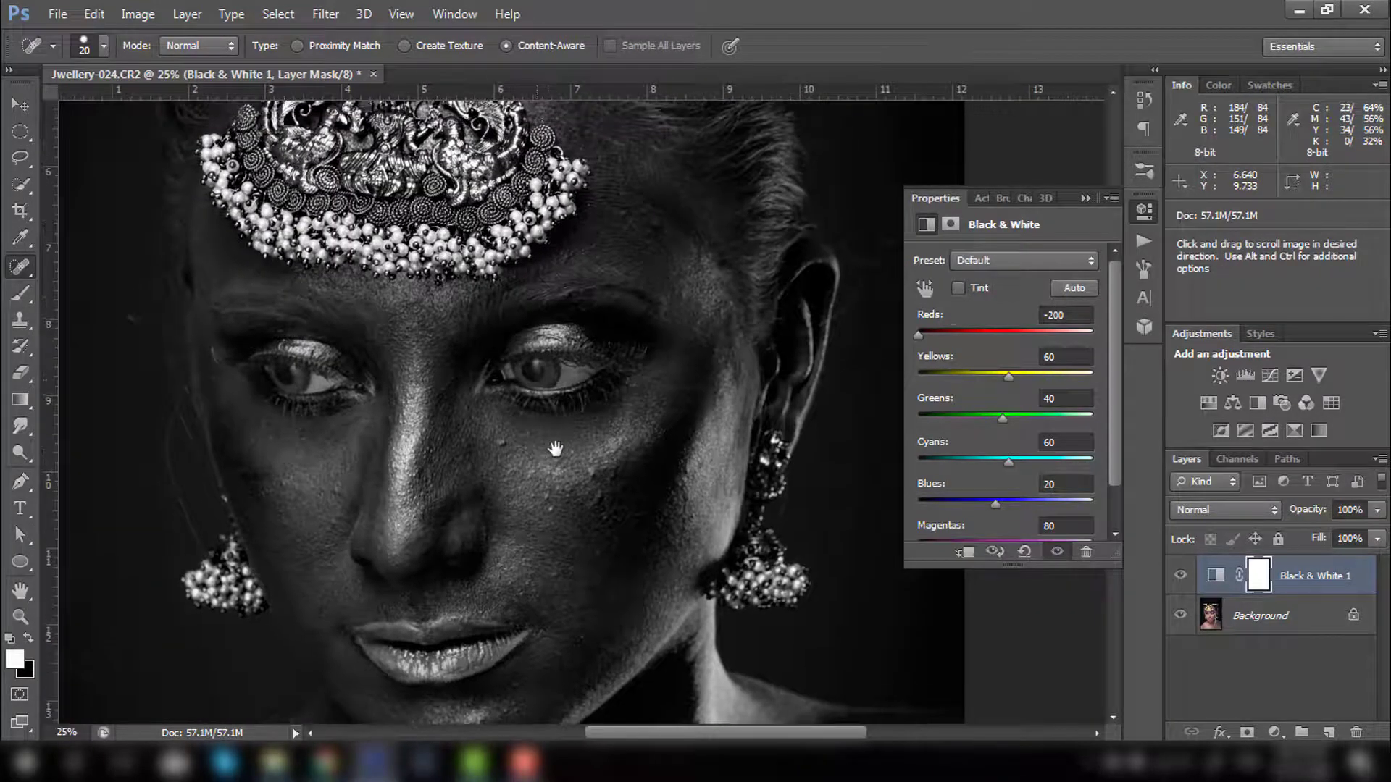
left_click_drag(923, 331, 928, 333)
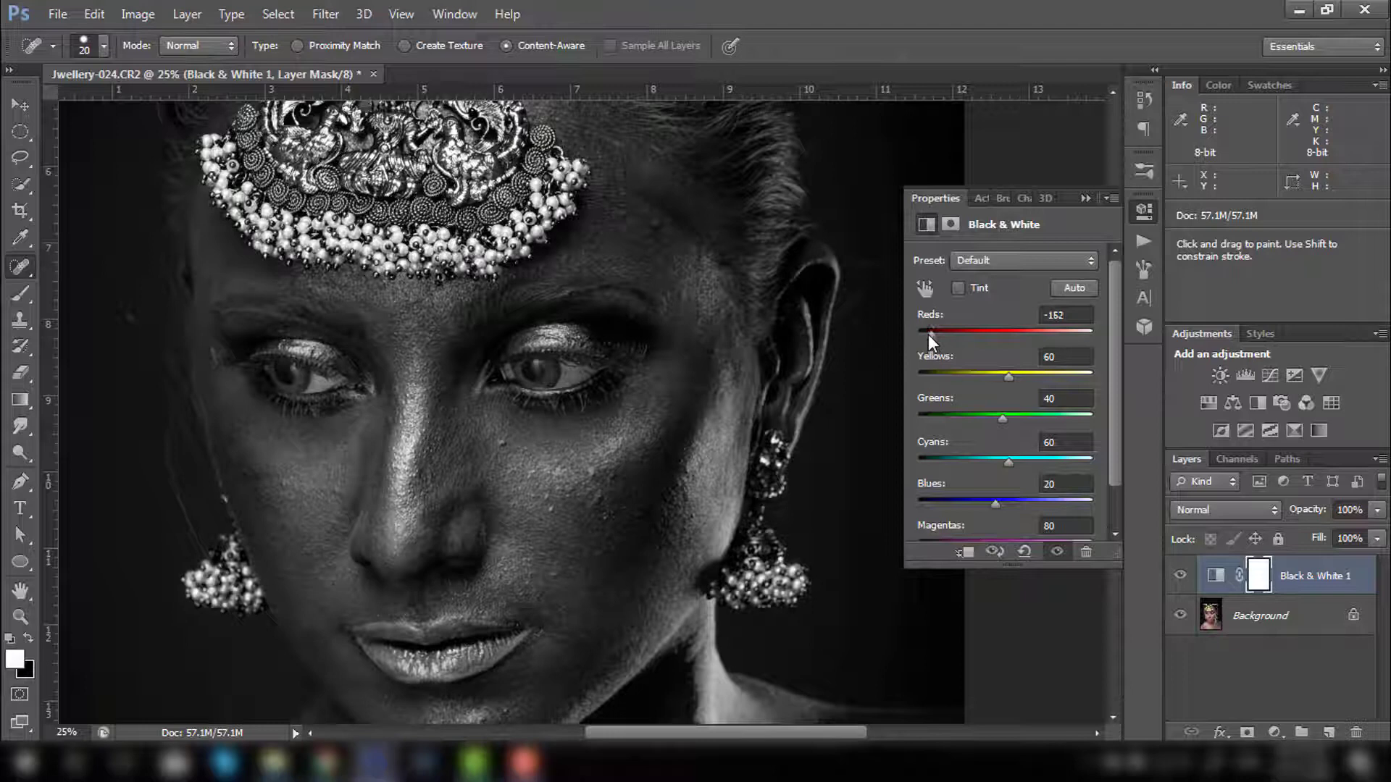
left_click_drag(1005, 379, 1020, 379)
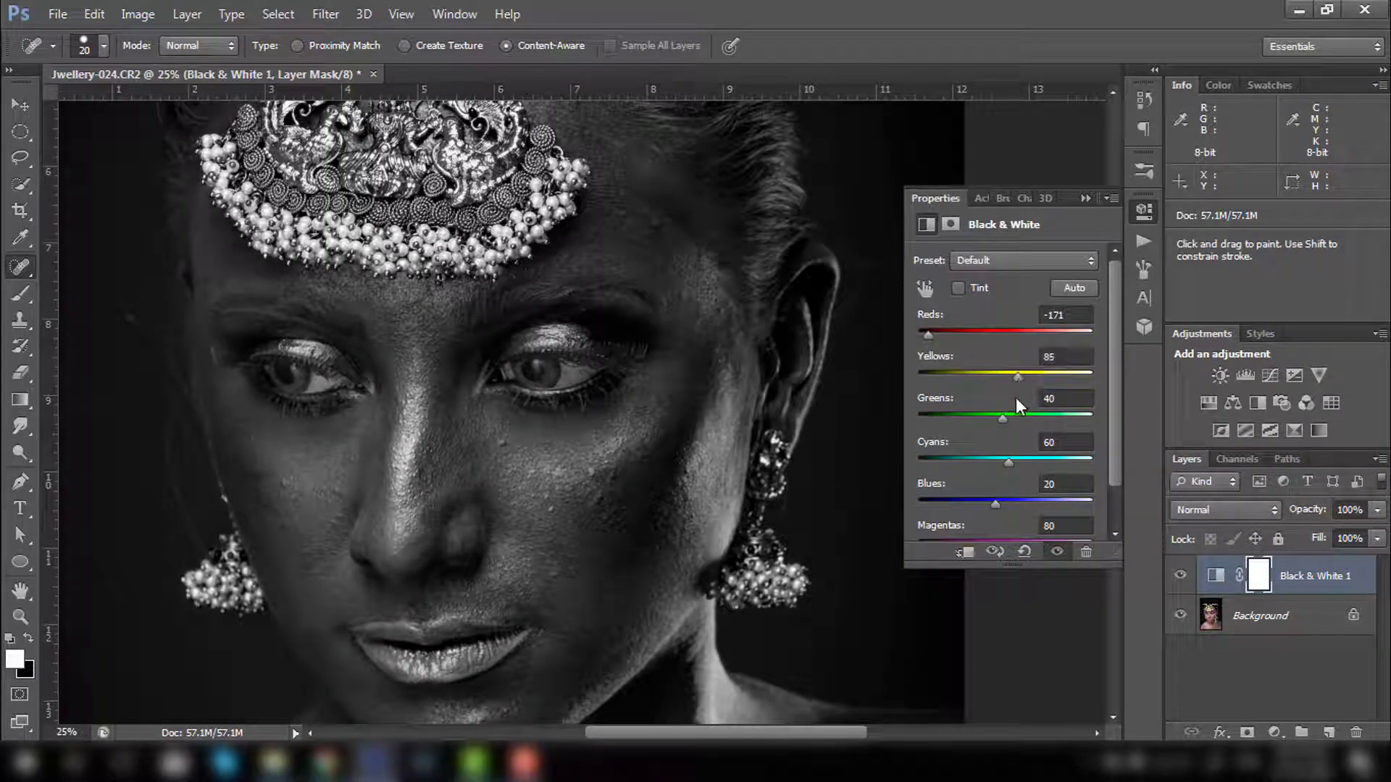
mouse_move(997, 502)
left_mouse_down()
mouse_move(1076, 502)
mouse_move(1019, 510)
mouse_move(1047, 509)
mouse_move(1030, 516)
mouse_move(1012, 504)
left_mouse_up()
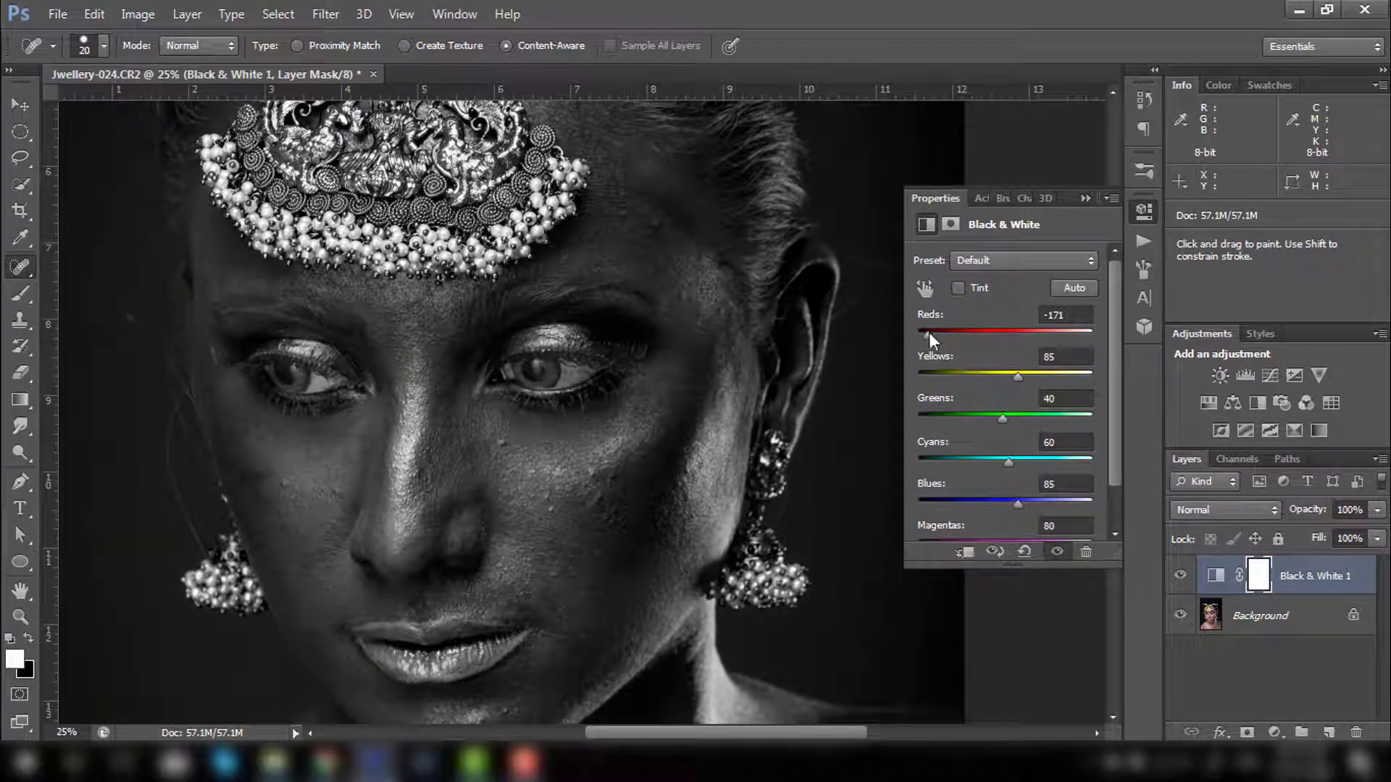
left_click_drag(929, 332, 940, 336)
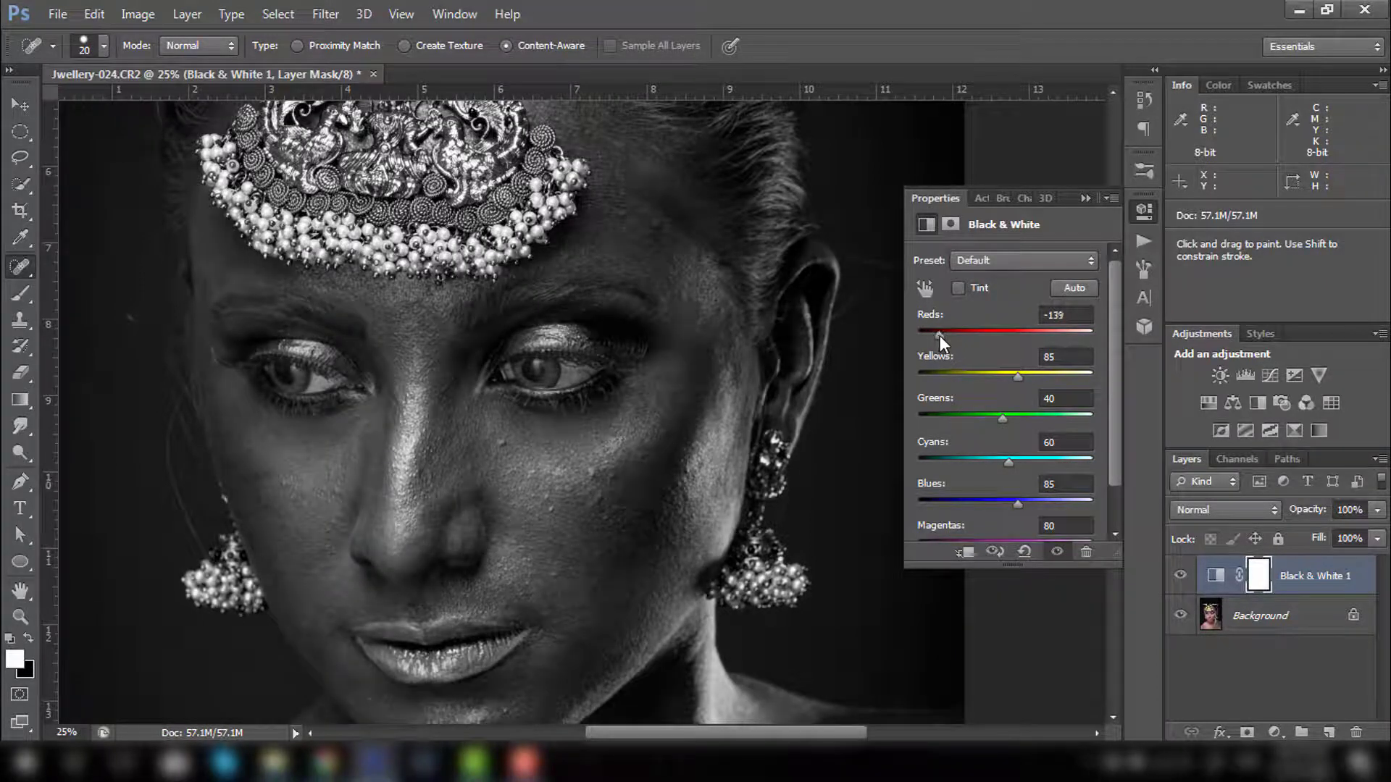
key("ctrl+space")
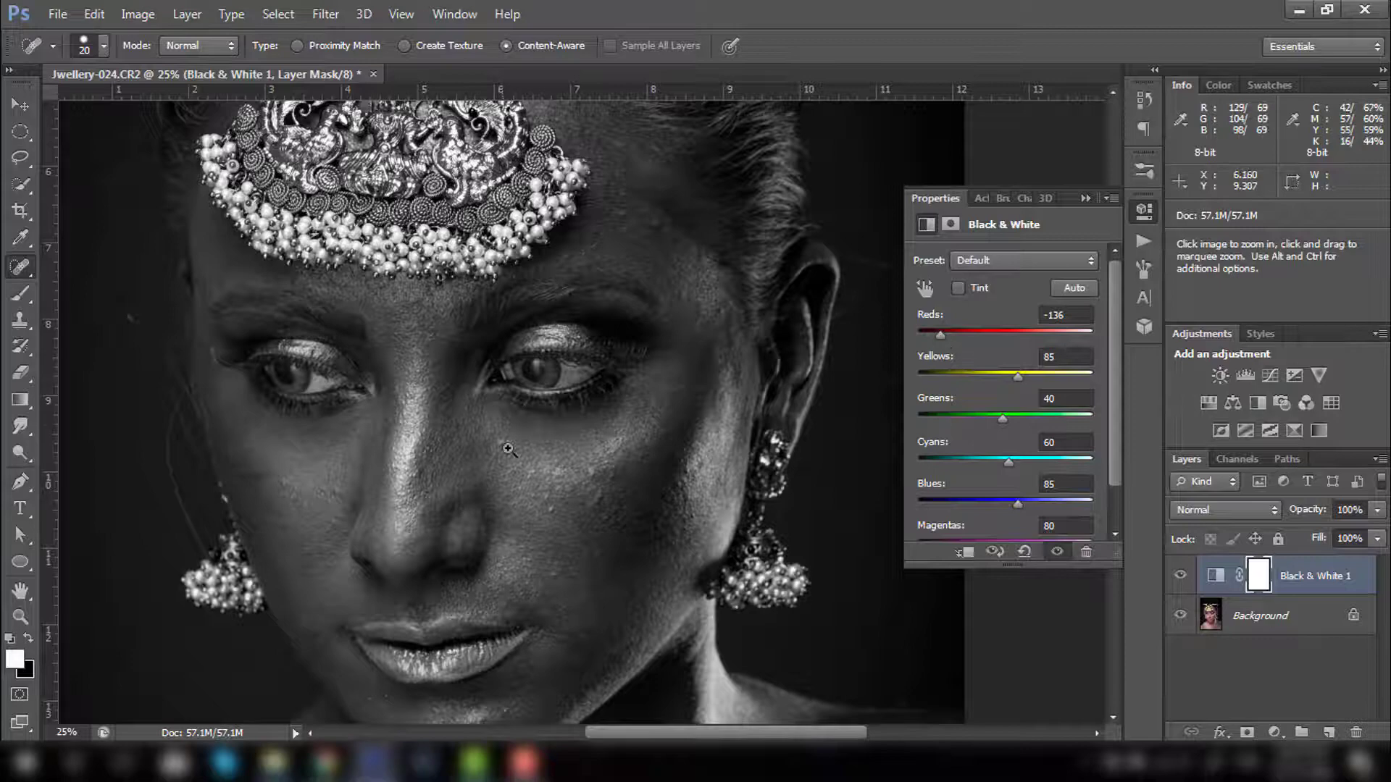
left_click_drag(495, 432, 465, 480)
mouse_move(516, 531)
left_mouse_down()
mouse_move(522, 382)
mouse_move(529, 550)
left_mouse_up()
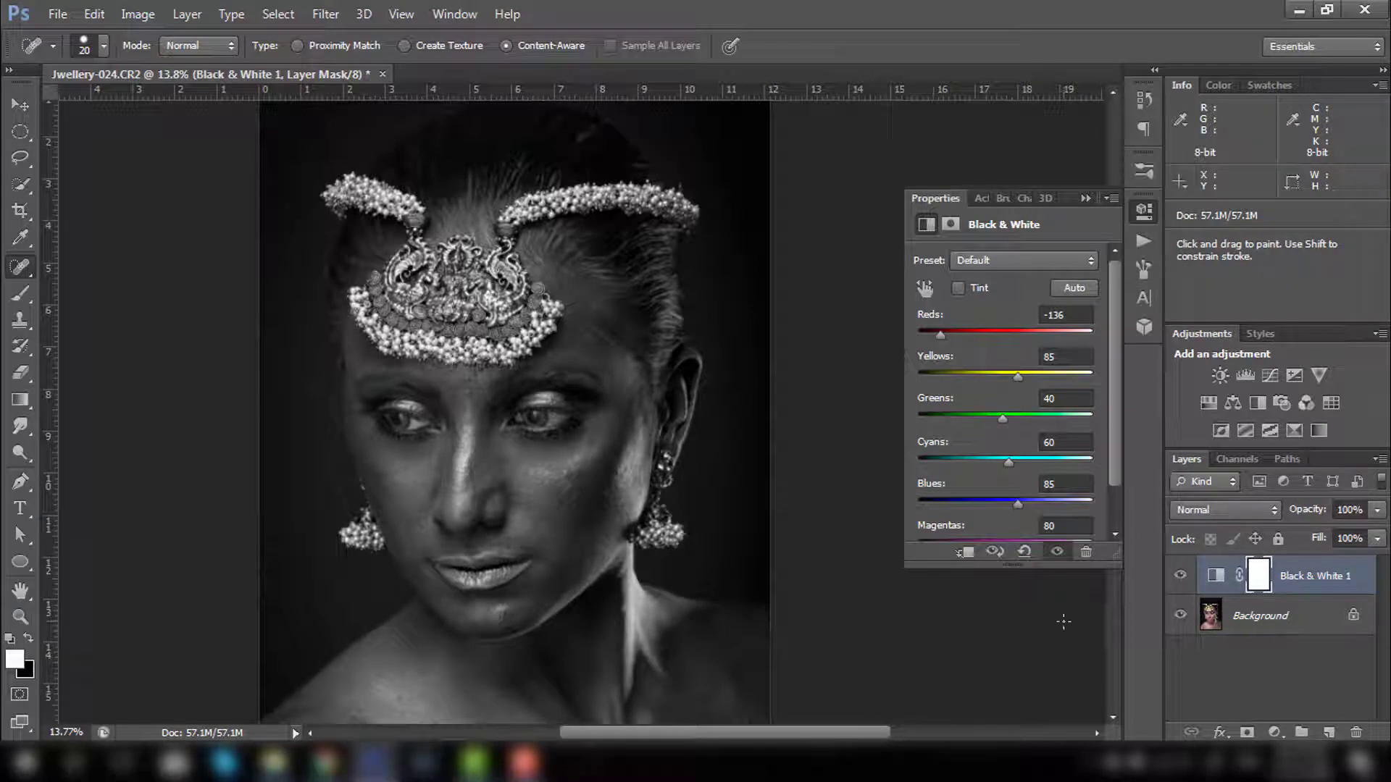
Duplicate the Background layer and rename the copy 'Base'.
left_click(1282, 624)
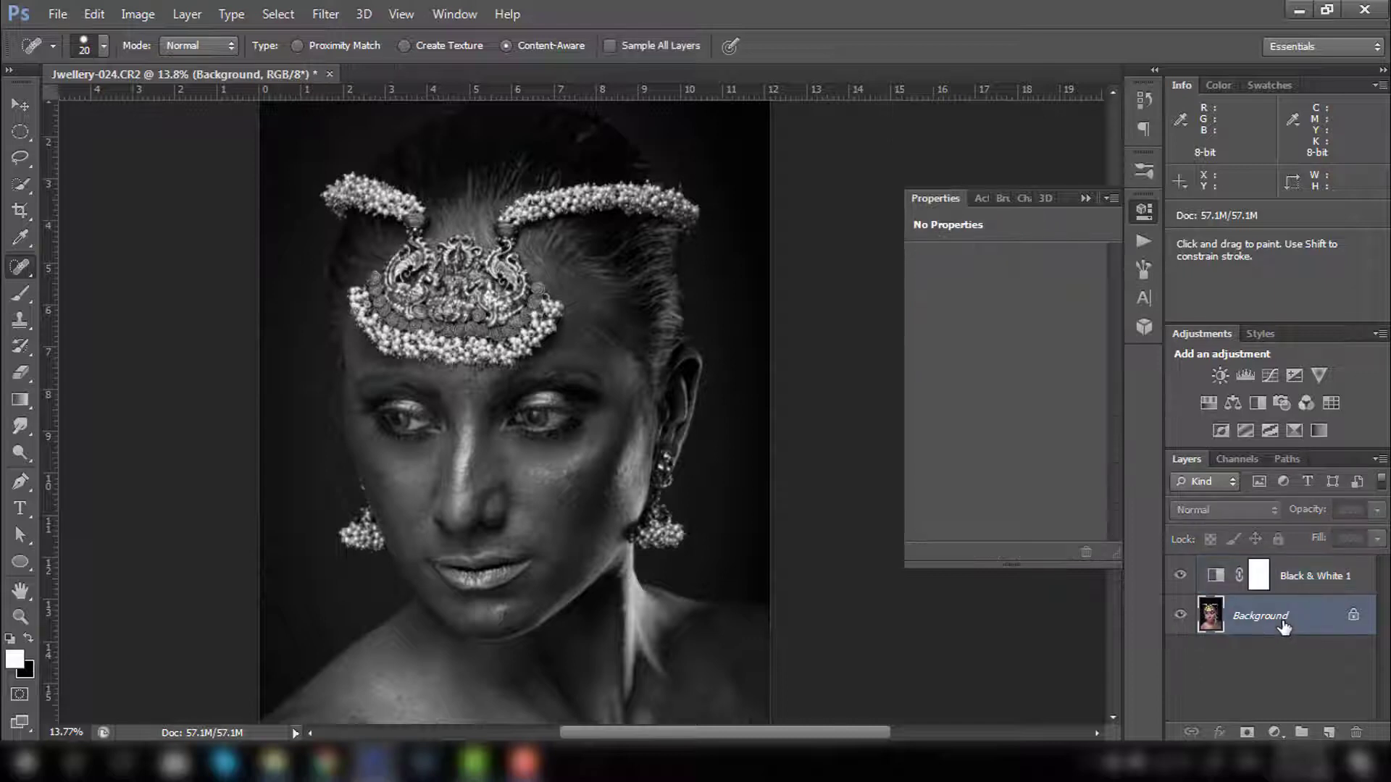
key("ctrl+j")
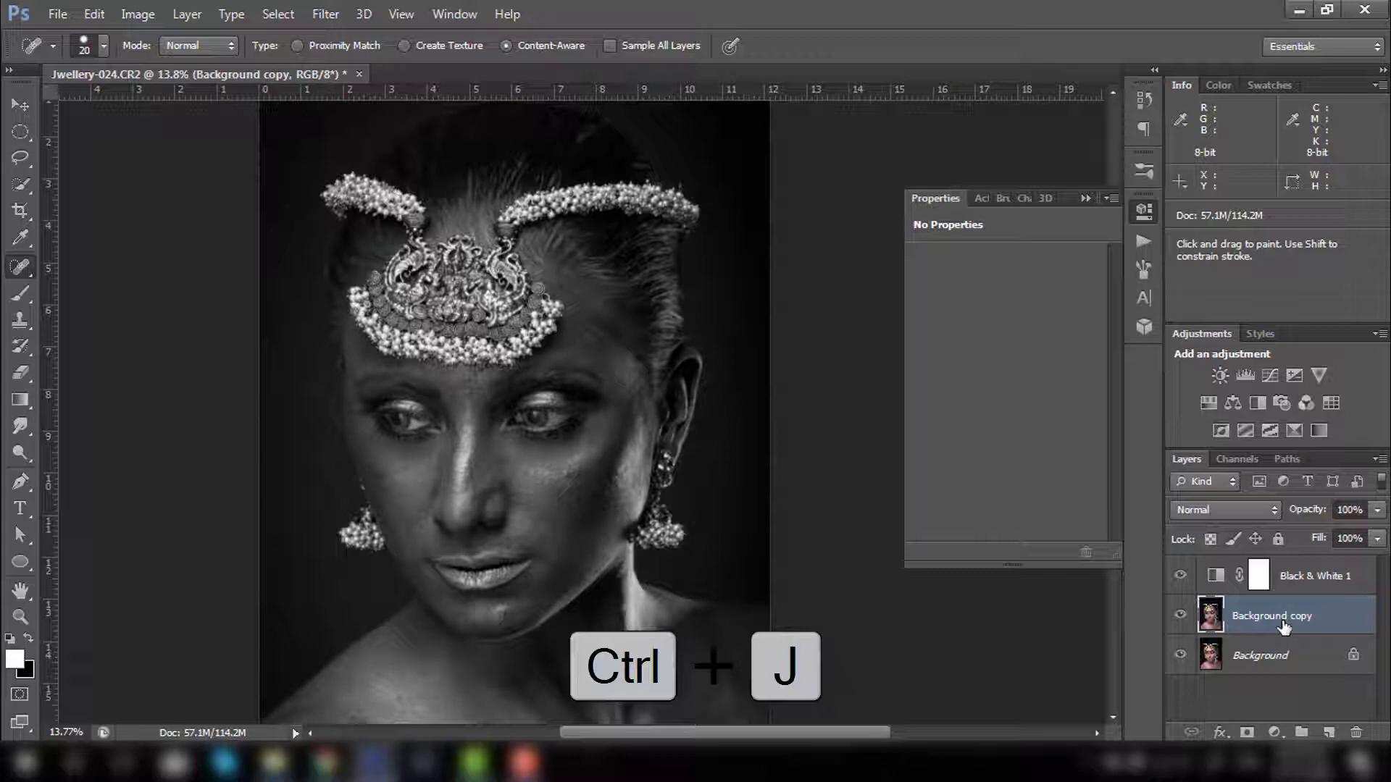
double_click(1282, 619)
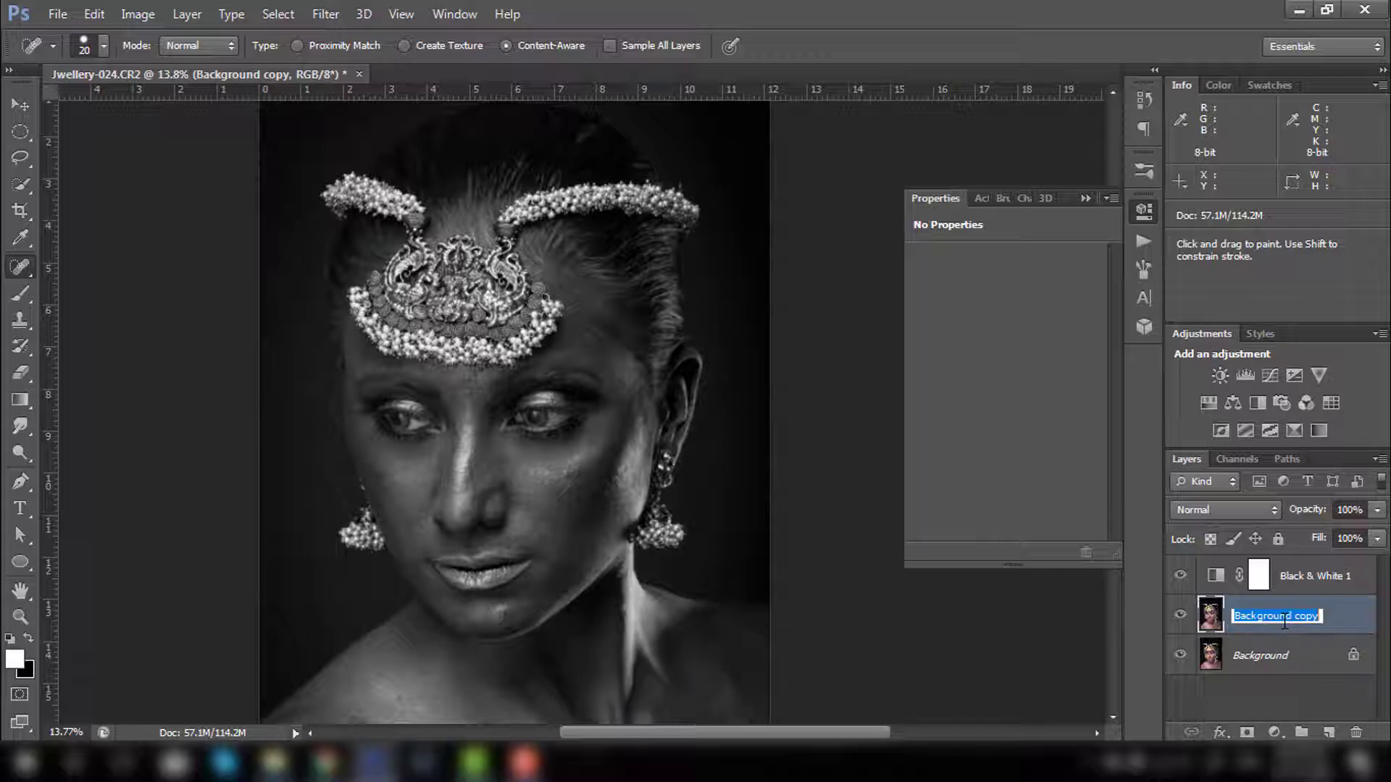
type("Base")
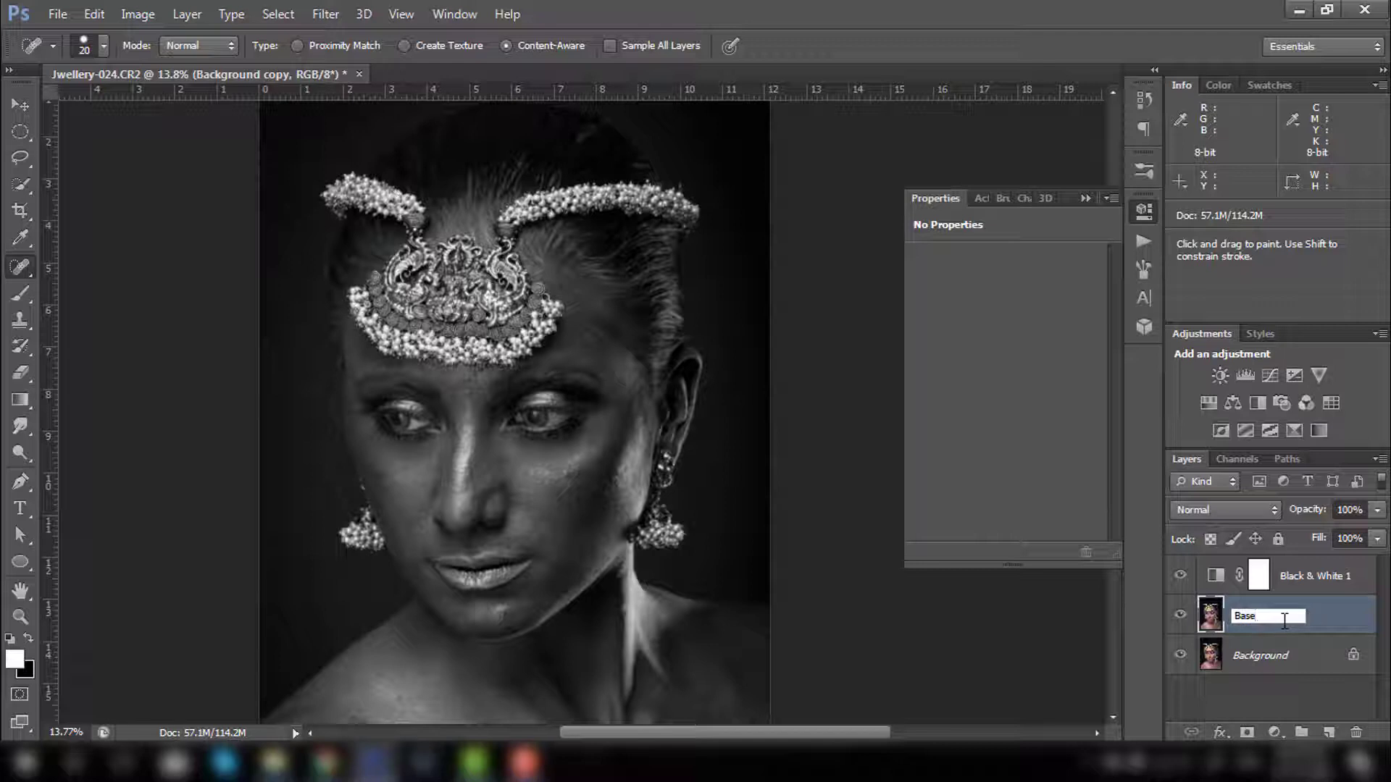
left_click(1317, 621)
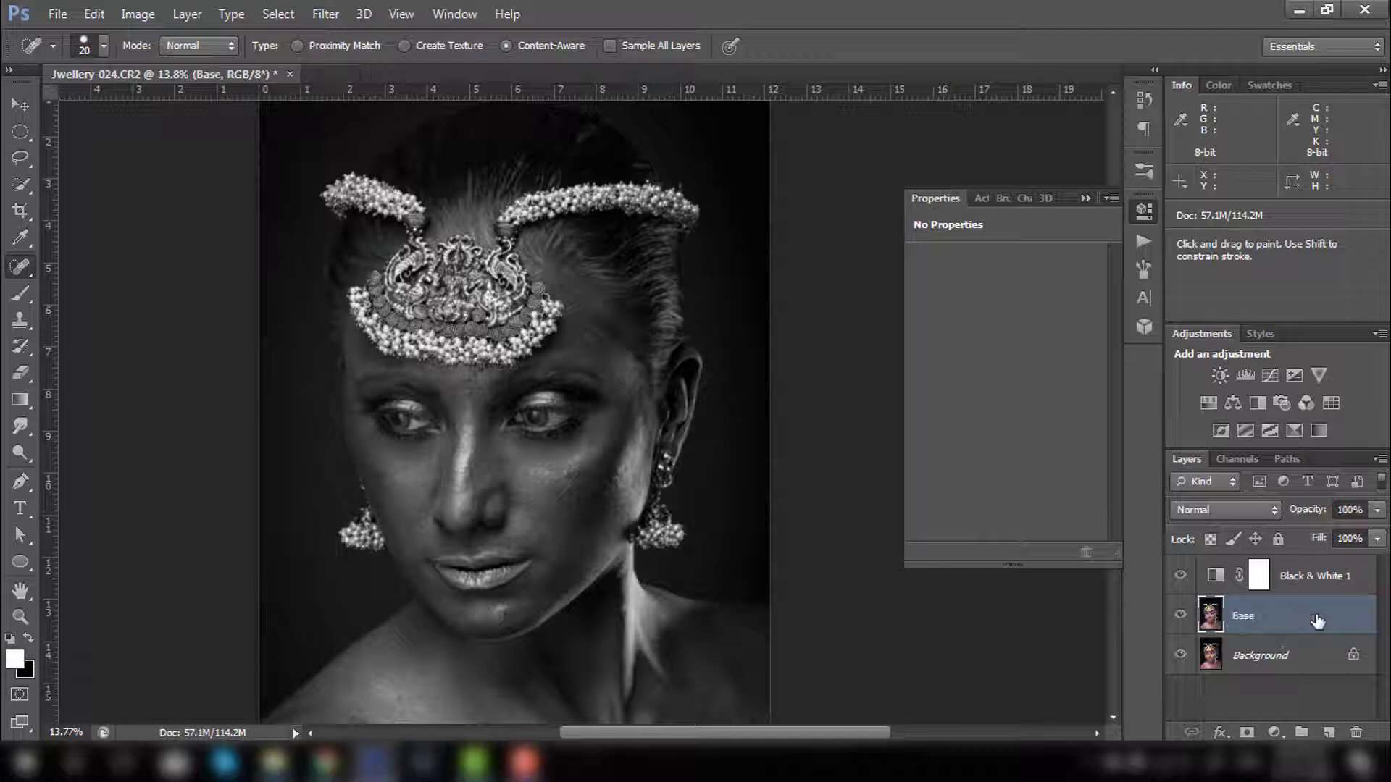
Add a new empty layer above Base and start renaming it 'Clean'.
left_click(1328, 733)
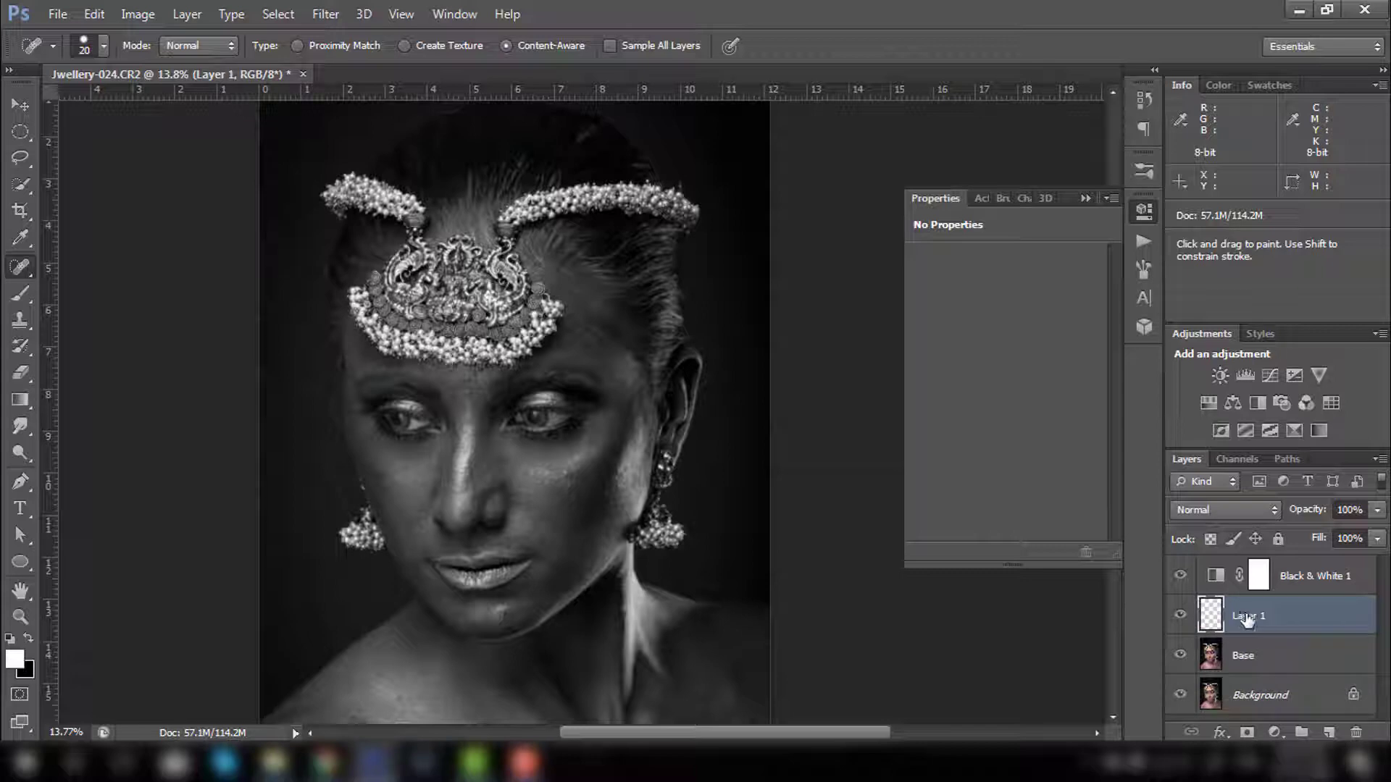
double_click(1245, 617)
type("c")
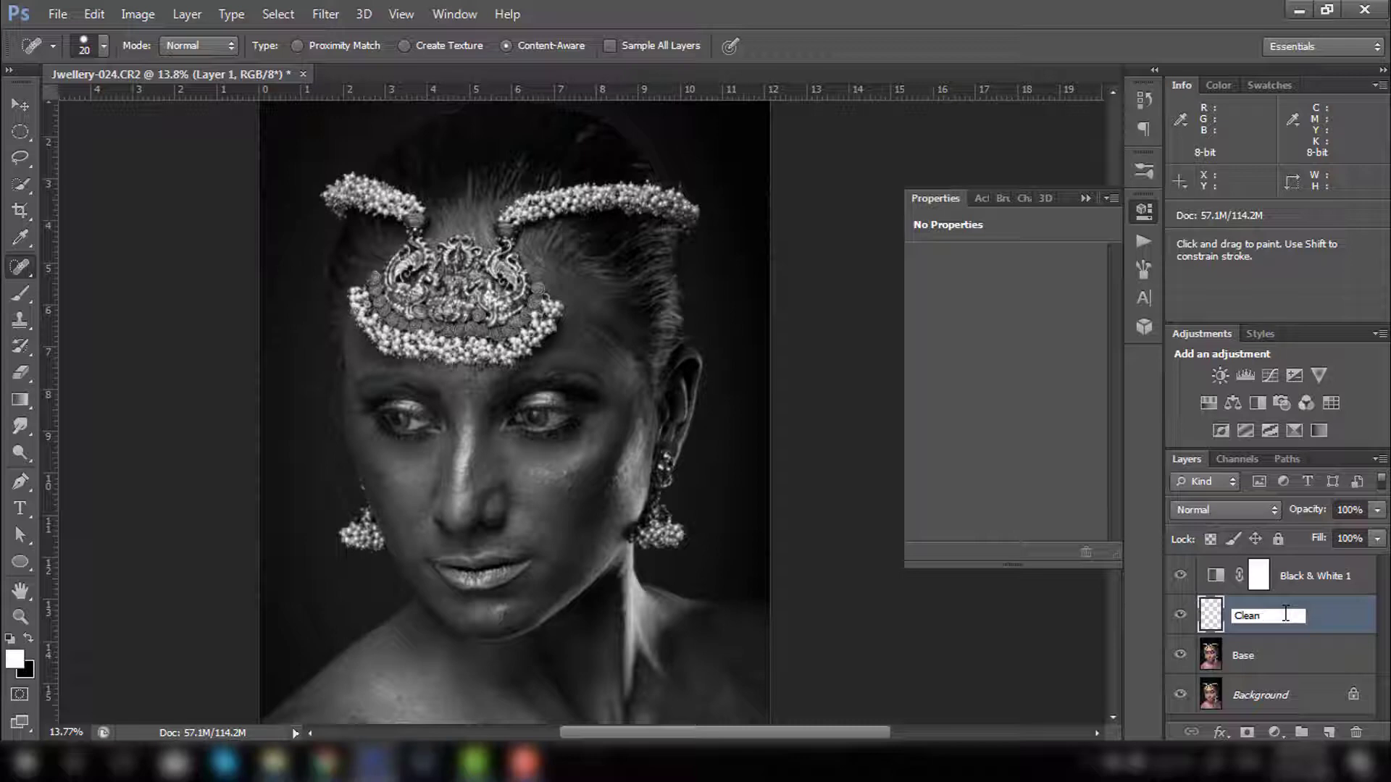
Confirm the layer name 'Clean' and zoom in on the right eye and cheek.
key("Return")
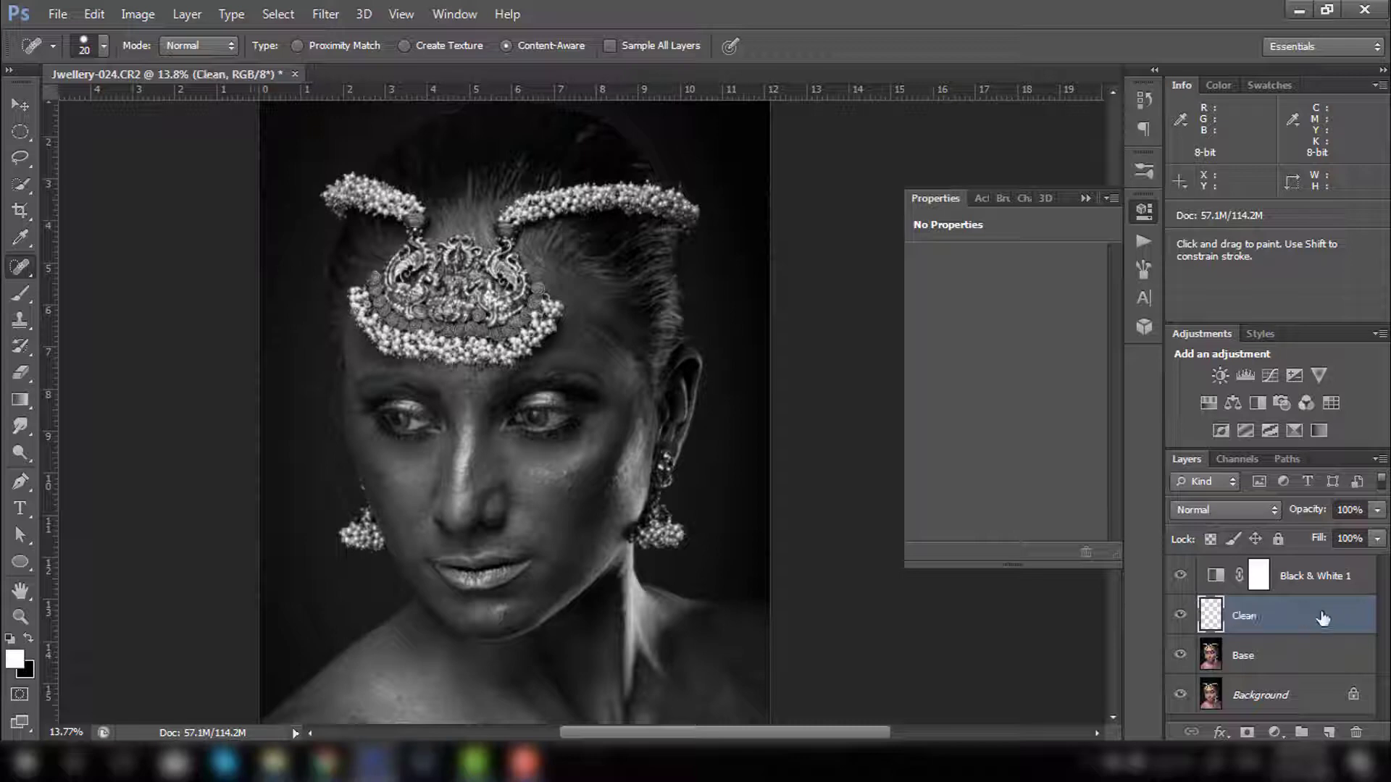
key("ctrl+space")
left_click_drag(545, 437, 614, 513)
mouse_move(521, 465)
left_mouse_down()
mouse_move(568, 295)
mouse_move(512, 503)
left_mouse_up()
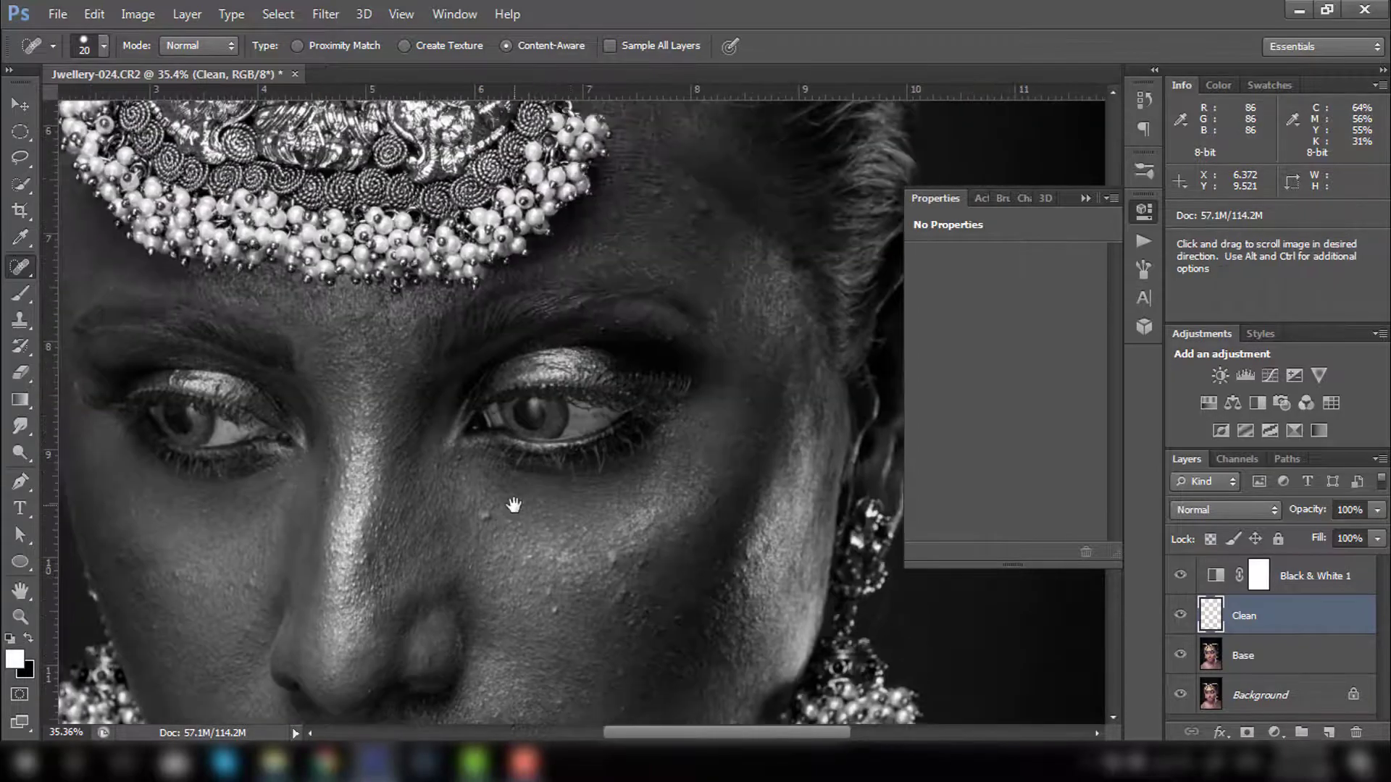
right_click(20, 268)
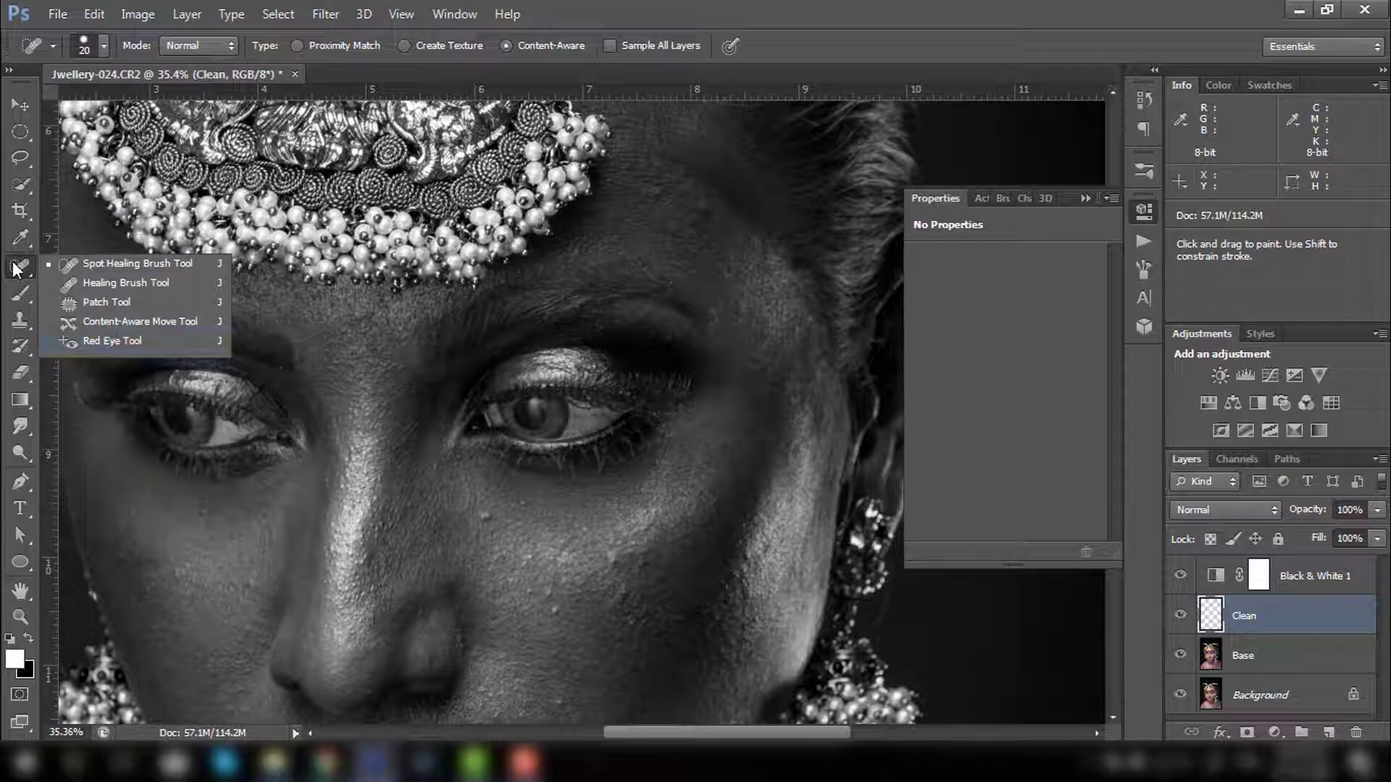
left_click(20, 270)
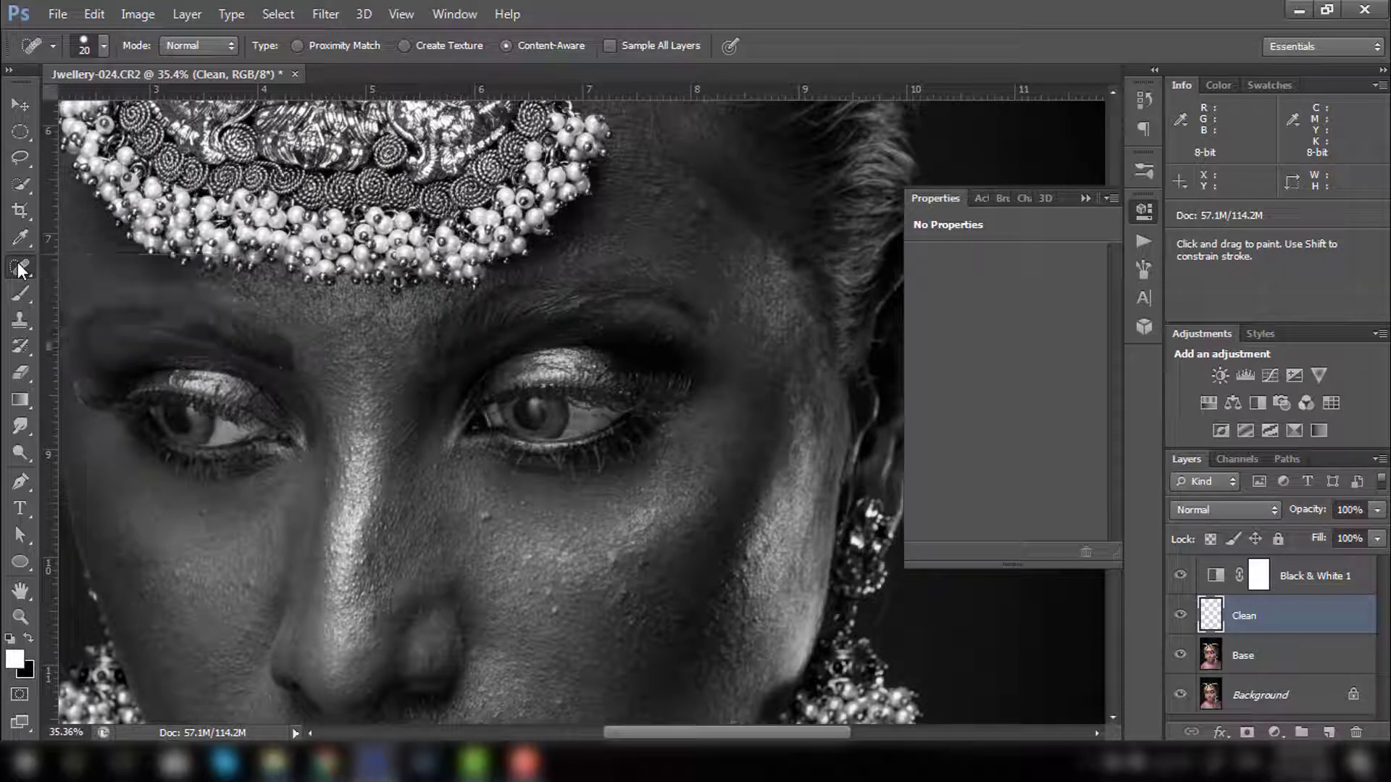
Toggle the Black & White 1 adjustment on and off to compare with the colour original.
left_click(1180, 618)
left_click(1179, 576)
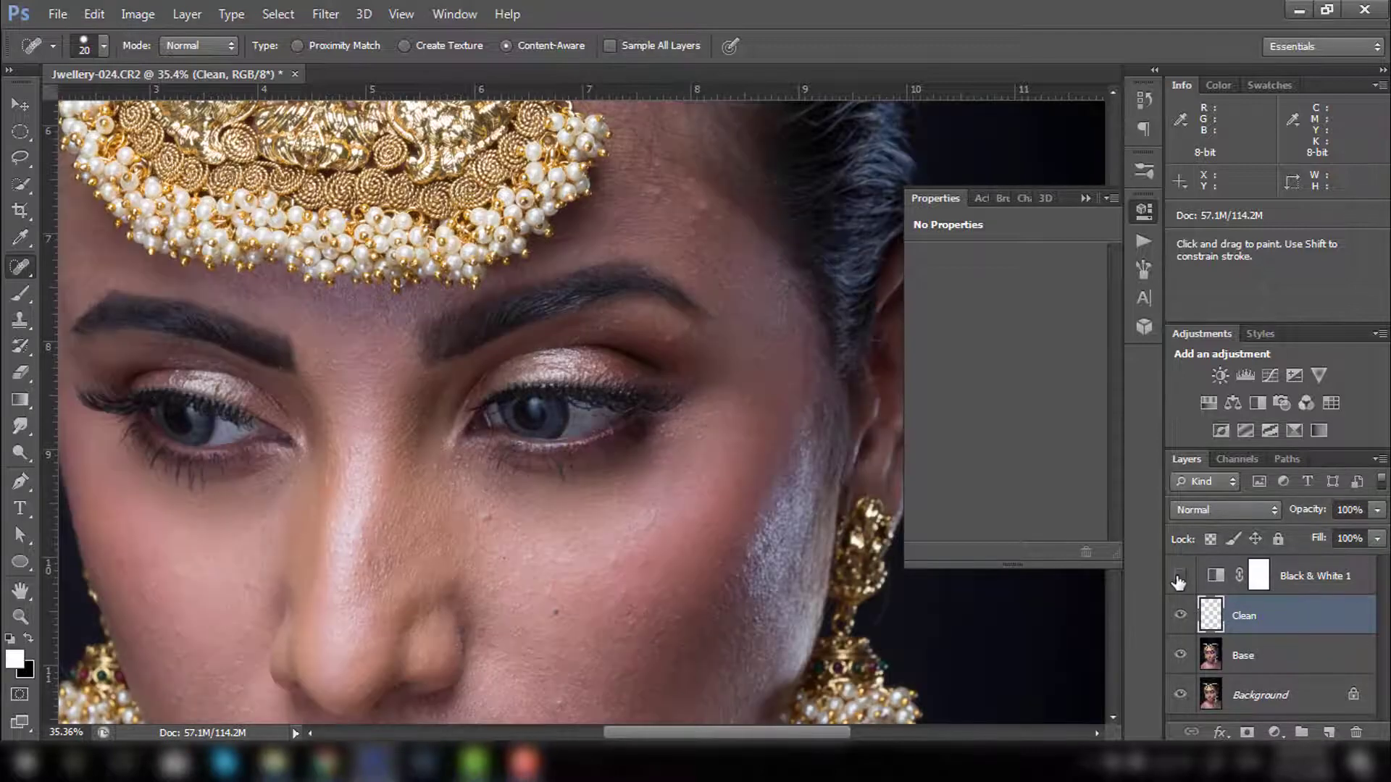
left_click(1179, 577)
left_click(1179, 576)
left_click(1179, 577)
left_click(1179, 576)
left_click(1179, 577)
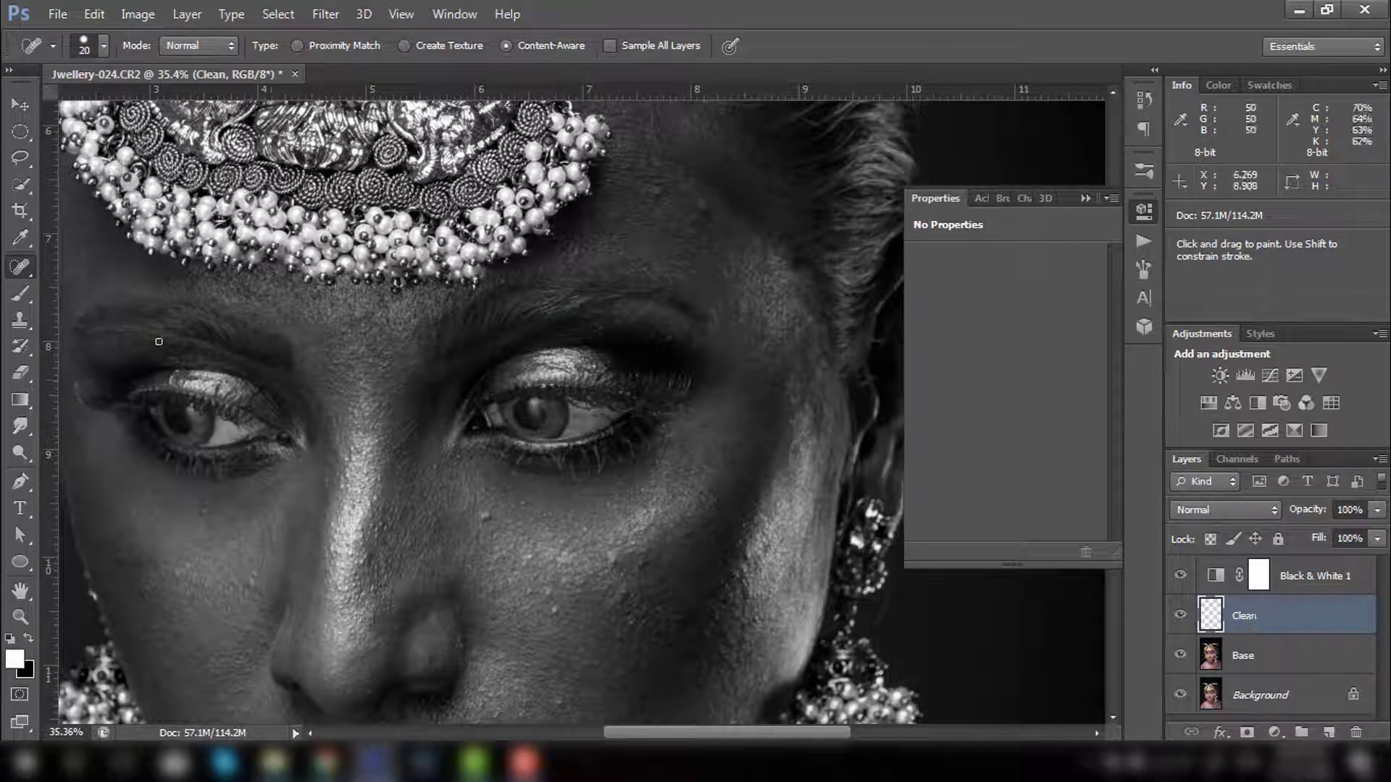
right_click(13, 274)
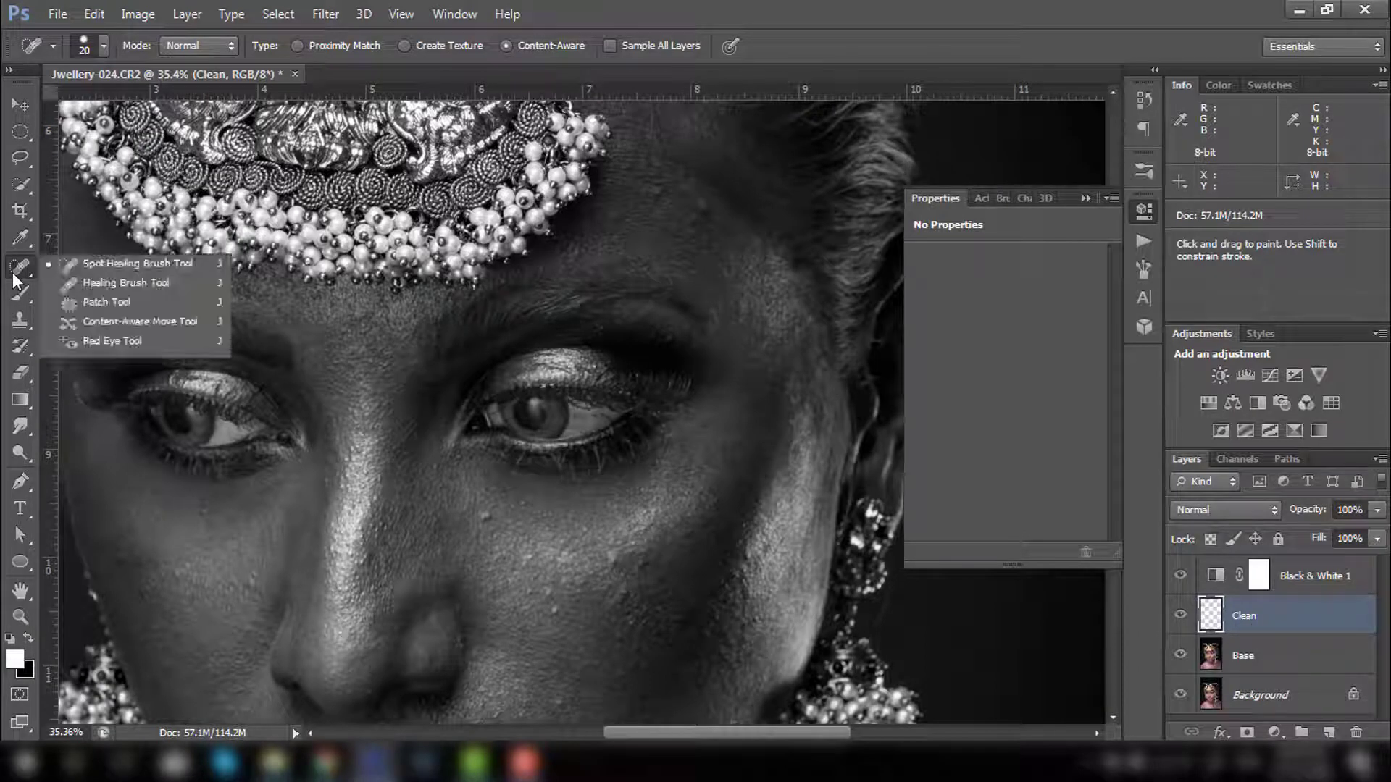
Switch to the Healing Brush with Sample set to Current & Below.
left_click(78, 285)
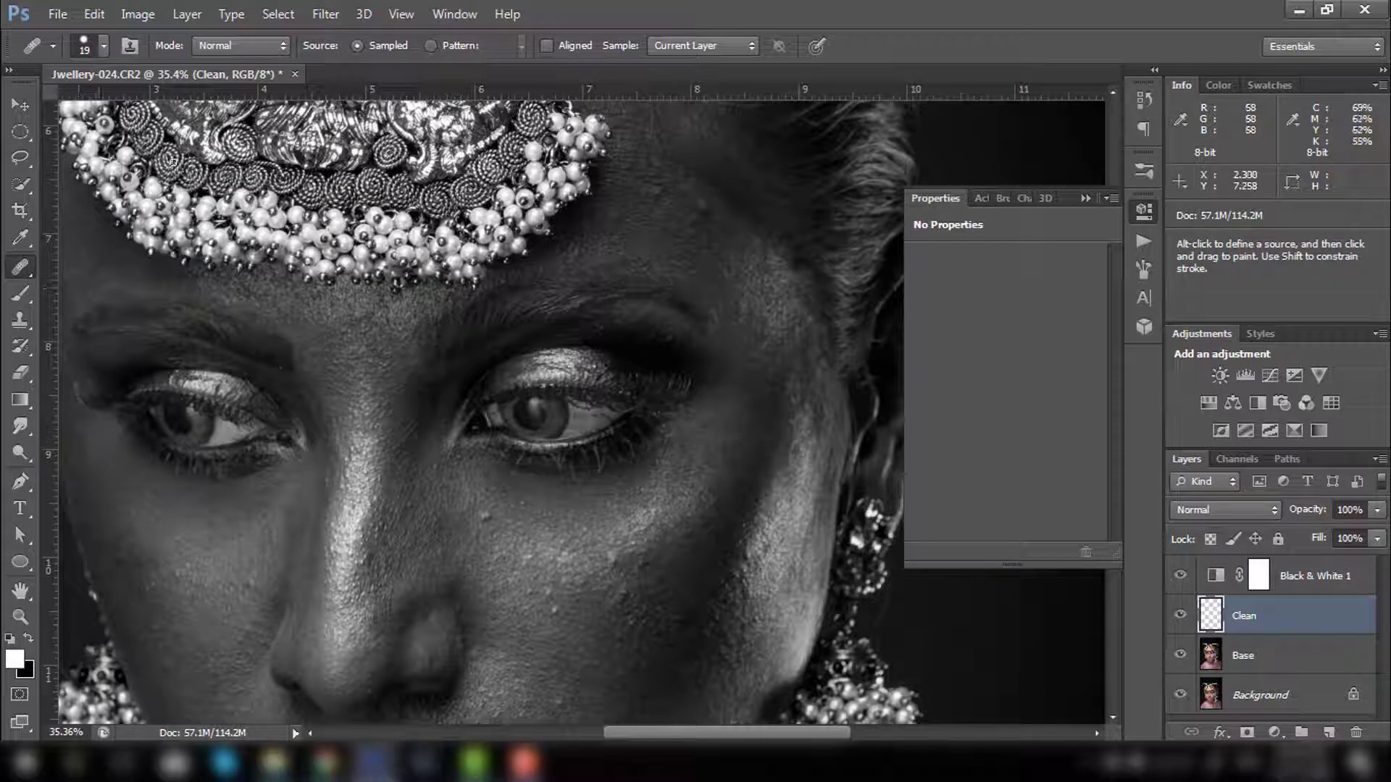
left_click(675, 45)
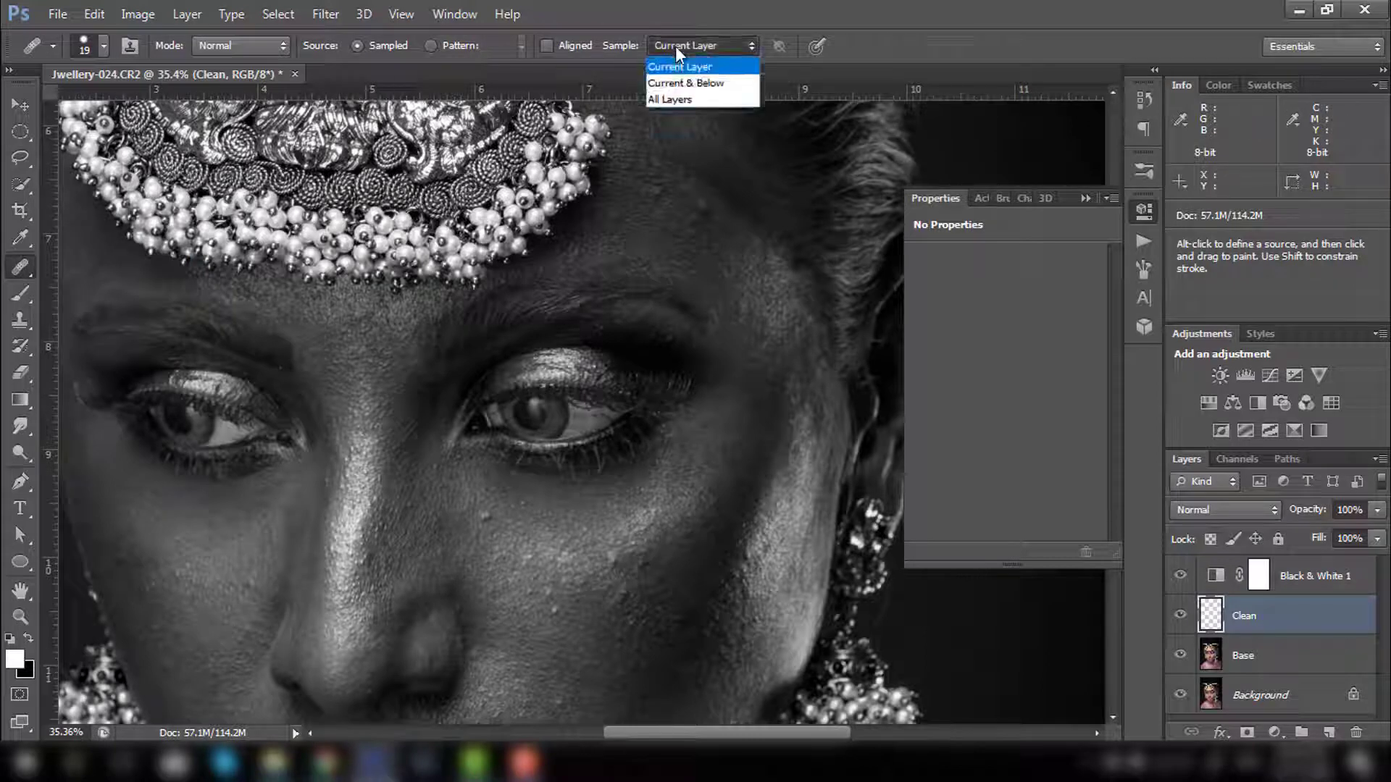
left_click(687, 85)
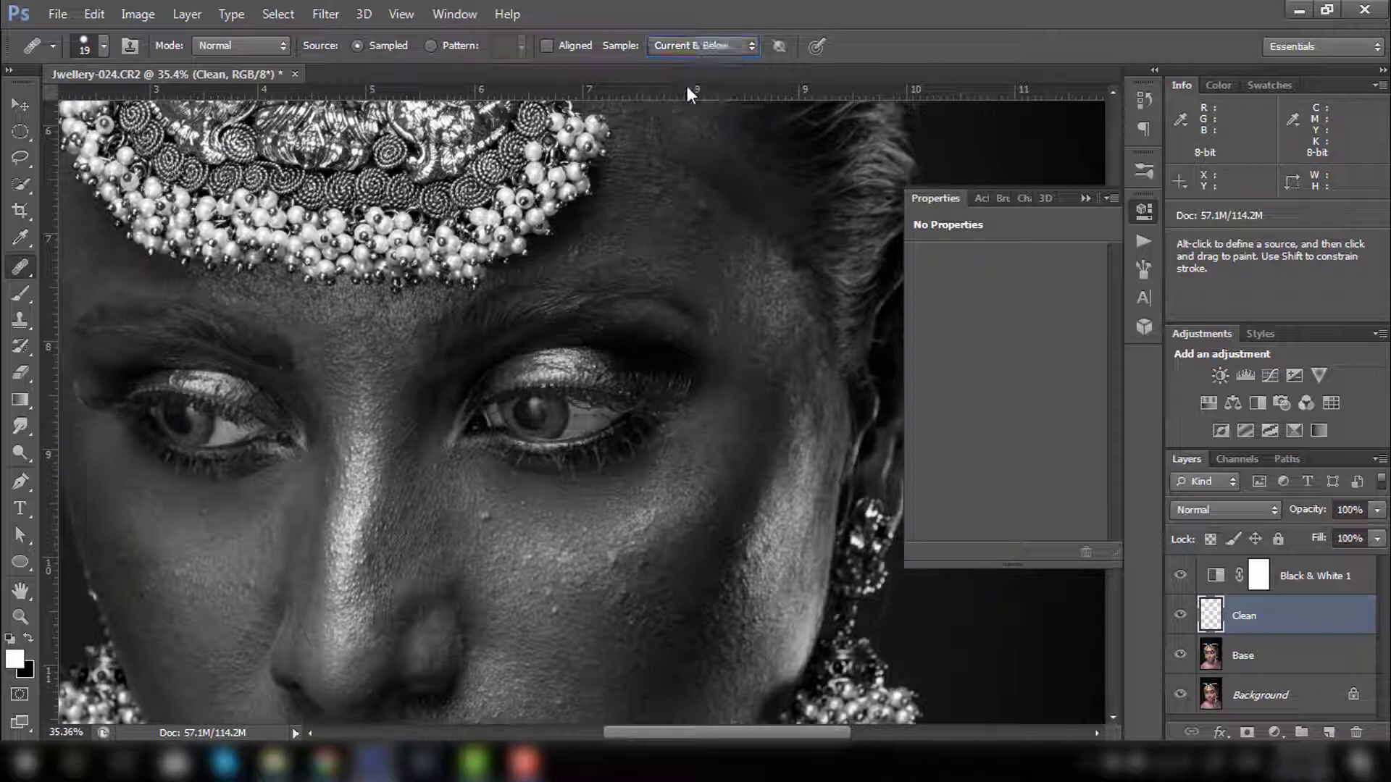
left_click(1181, 616)
left_click(1180, 616)
left_click(699, 45)
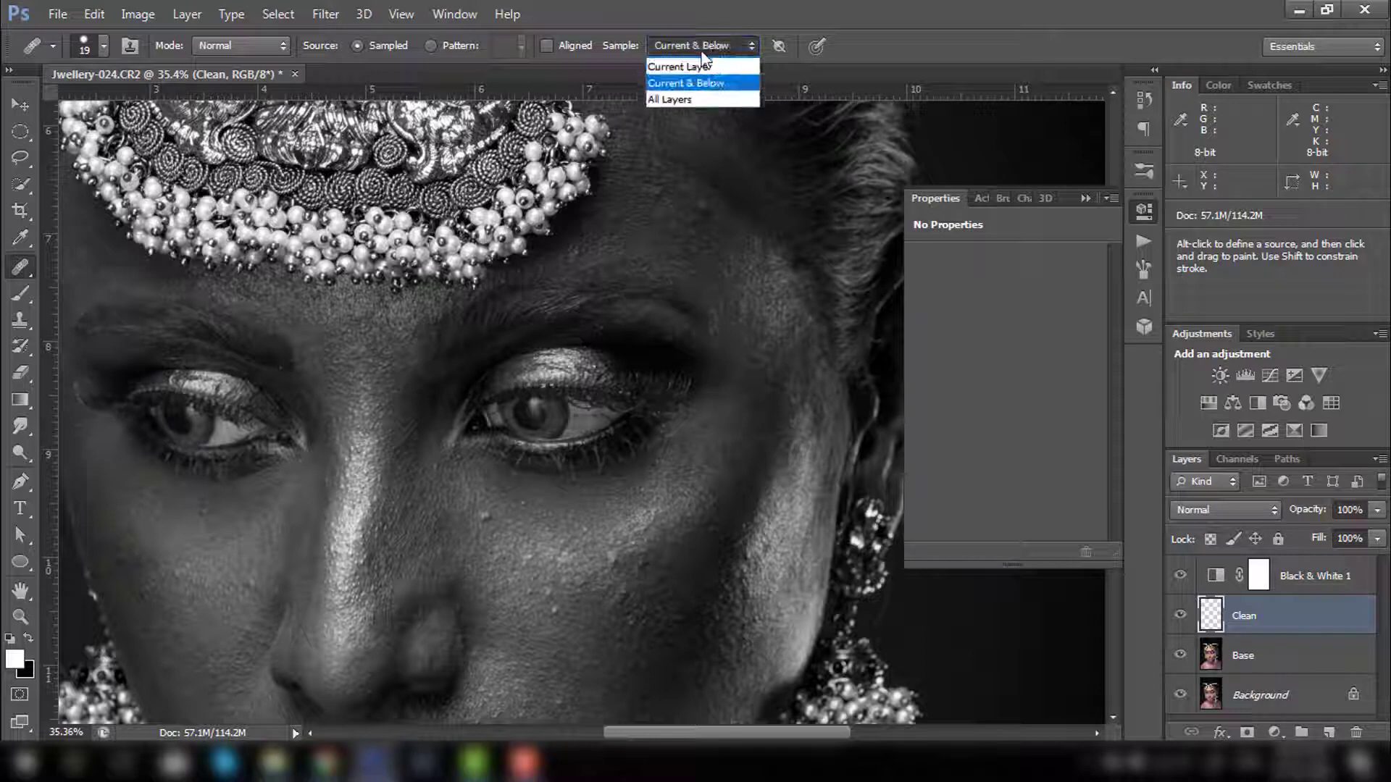
left_click(673, 85)
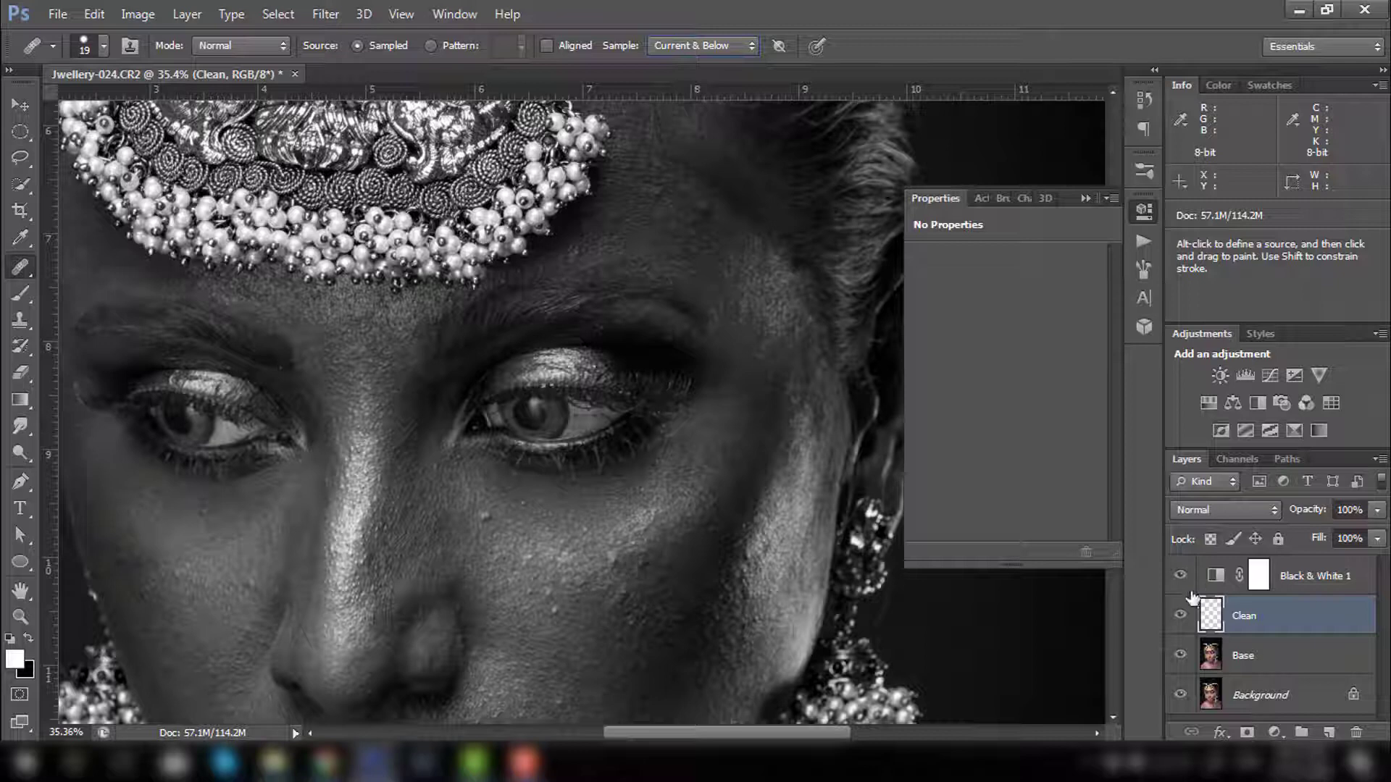
right_click(21, 268)
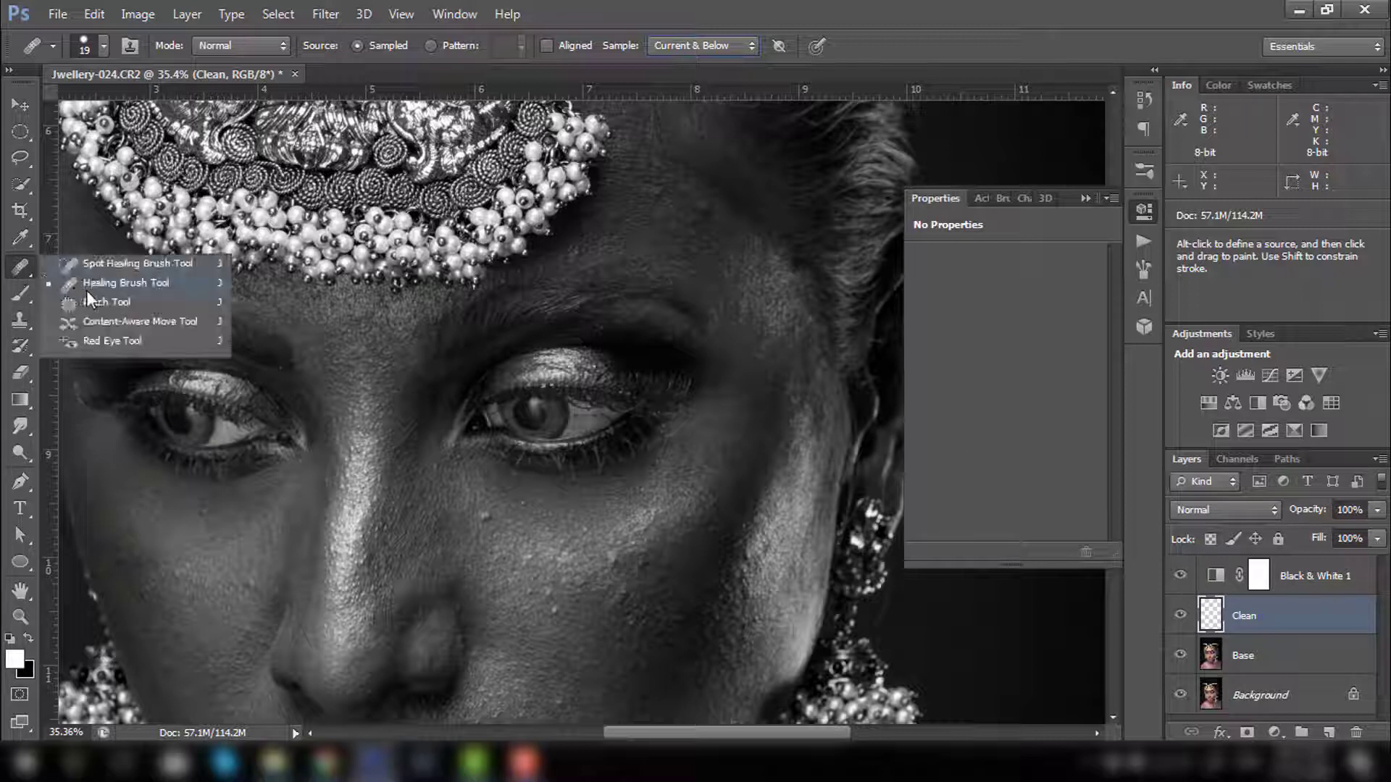
left_click(91, 286)
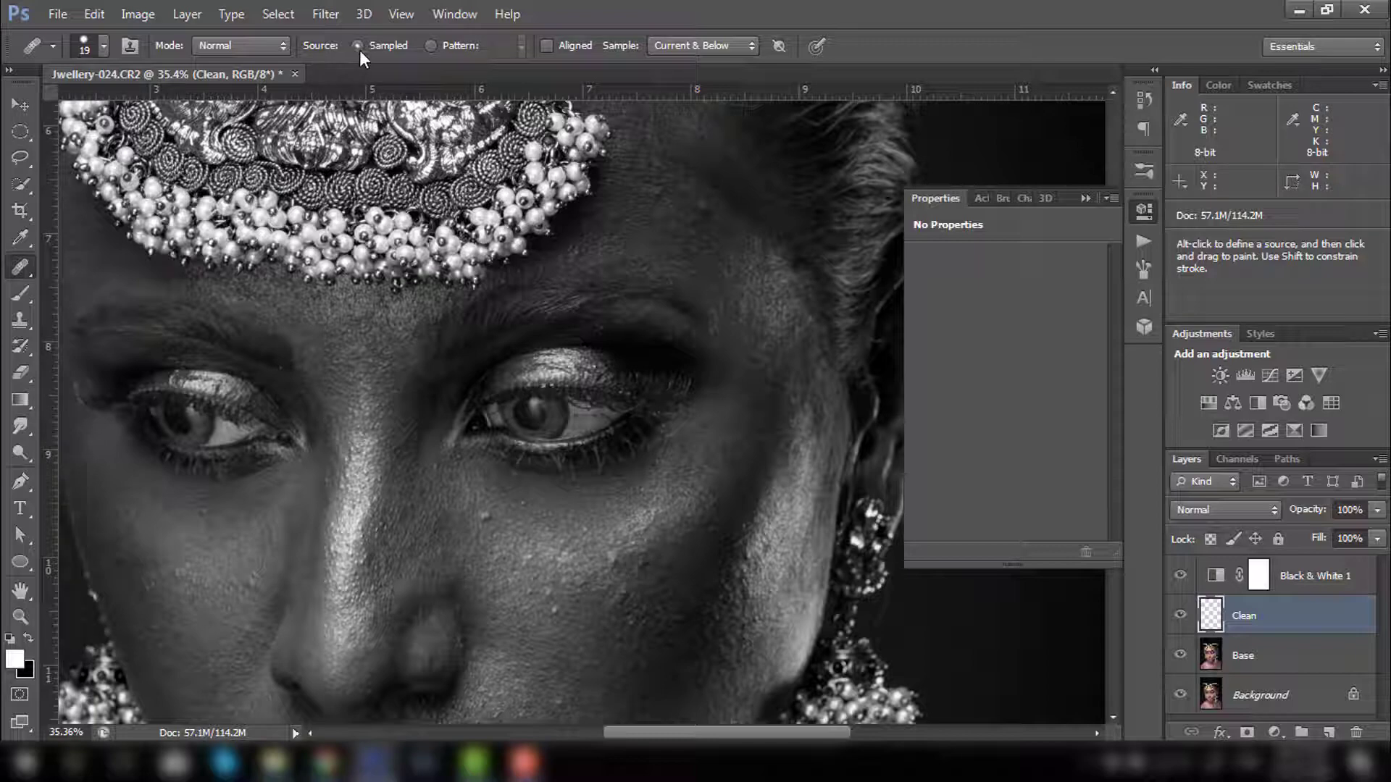
Zoom to 66.7% on the cheek below the eye and set the healing source on clean skin.
key("ctrl+space")
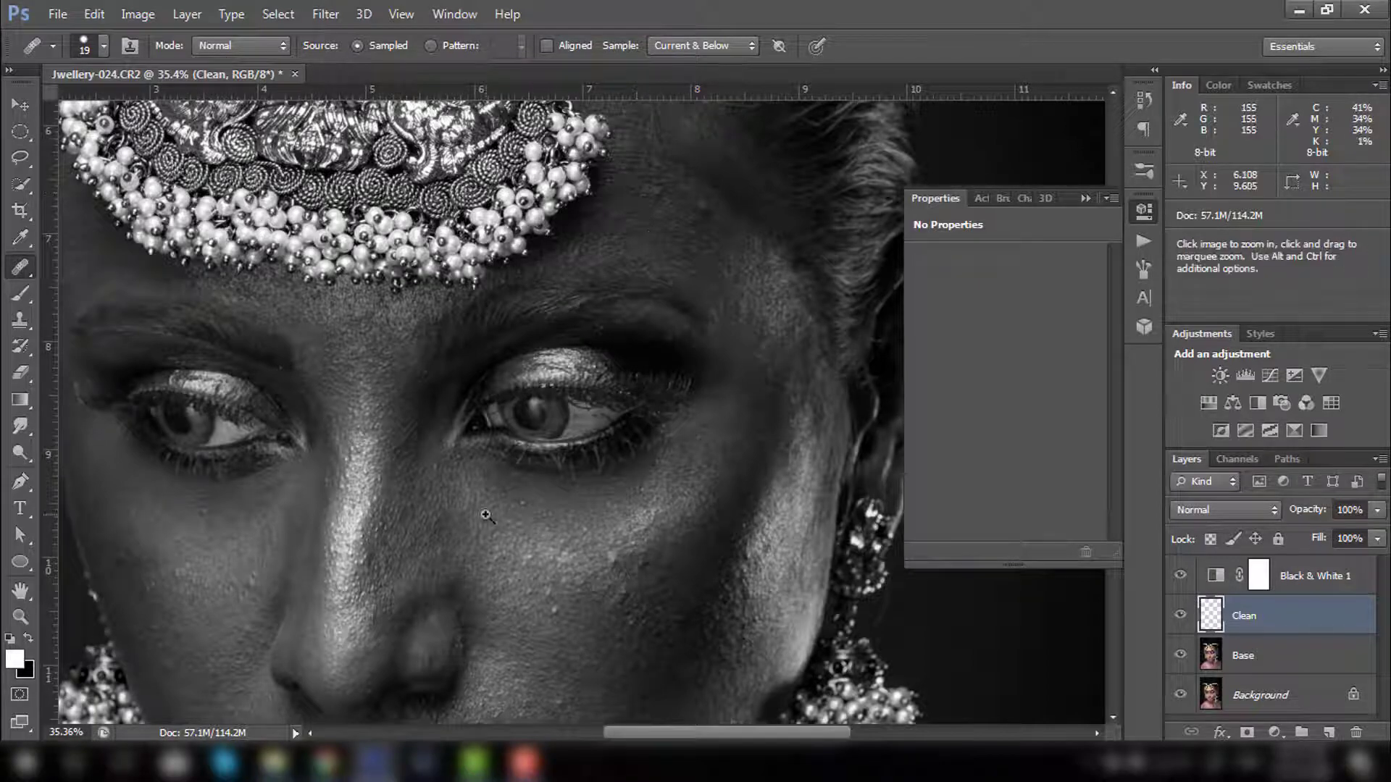
left_click(492, 511)
left_click(492, 510)
left_click_drag(492, 511, 522, 363)
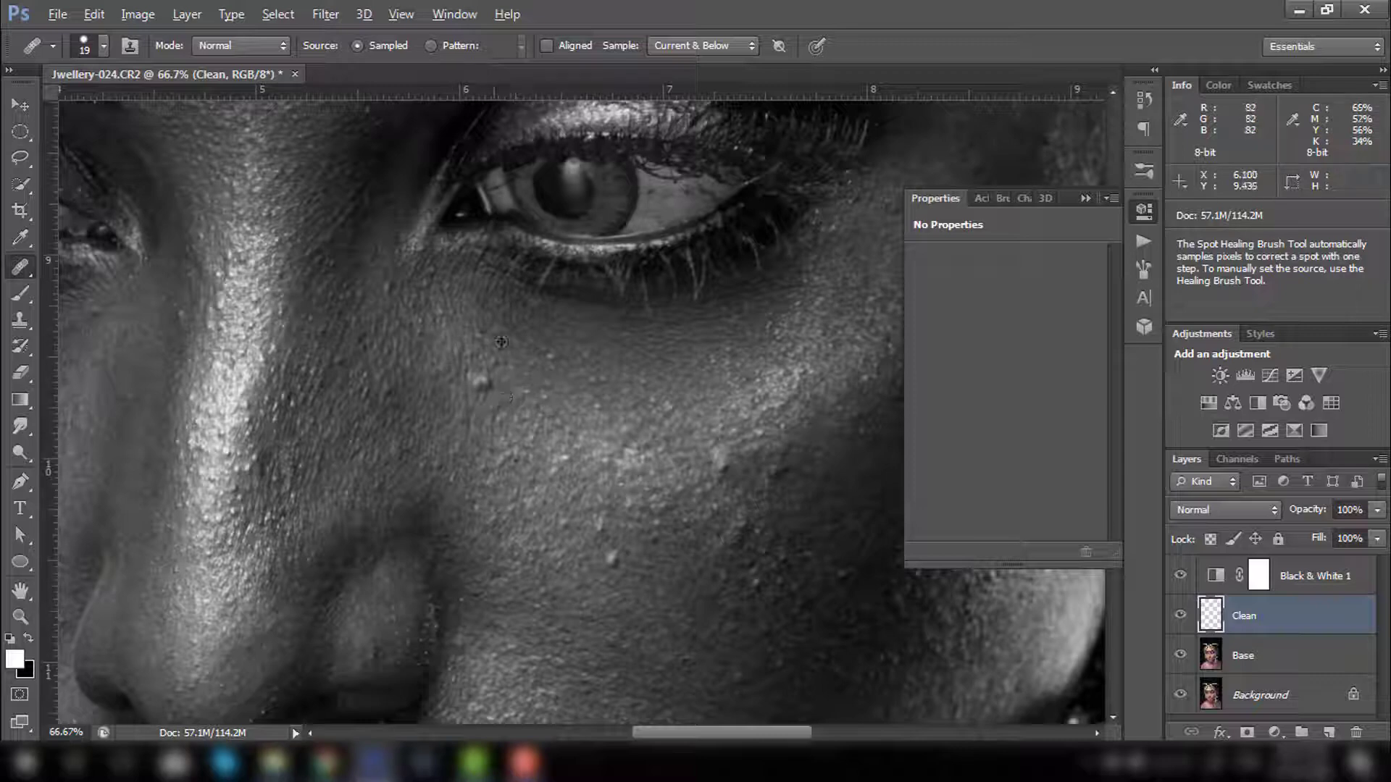
key("alt")
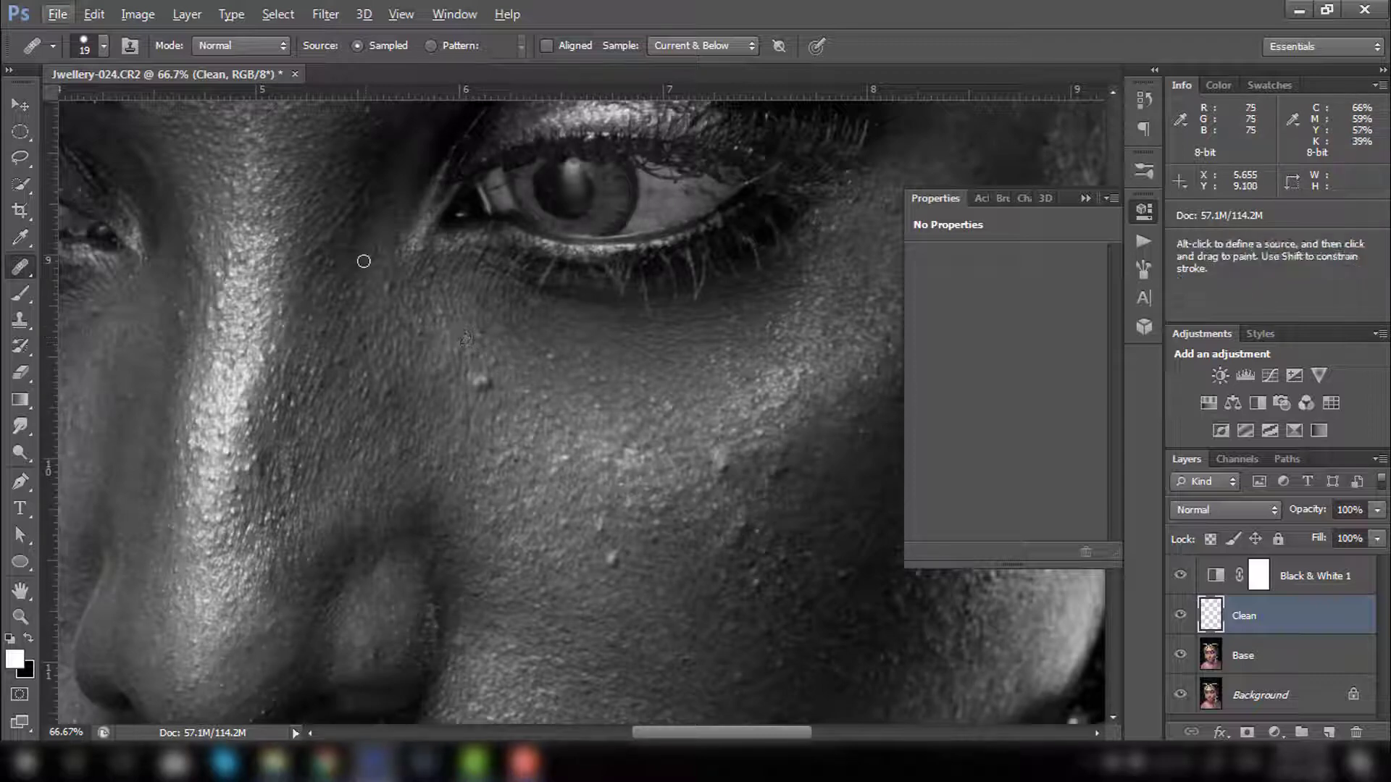
left_click(375, 265)
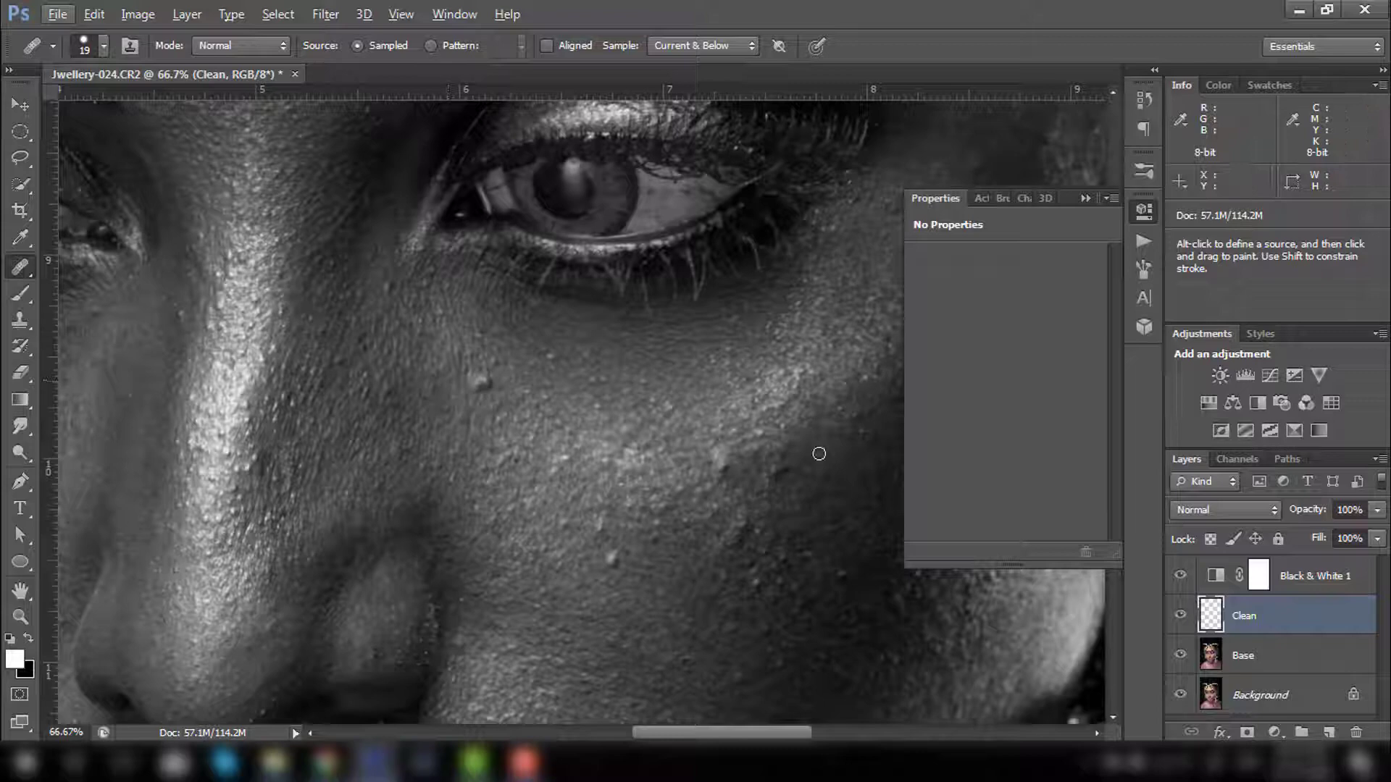
left_click(451, 381, "alt")
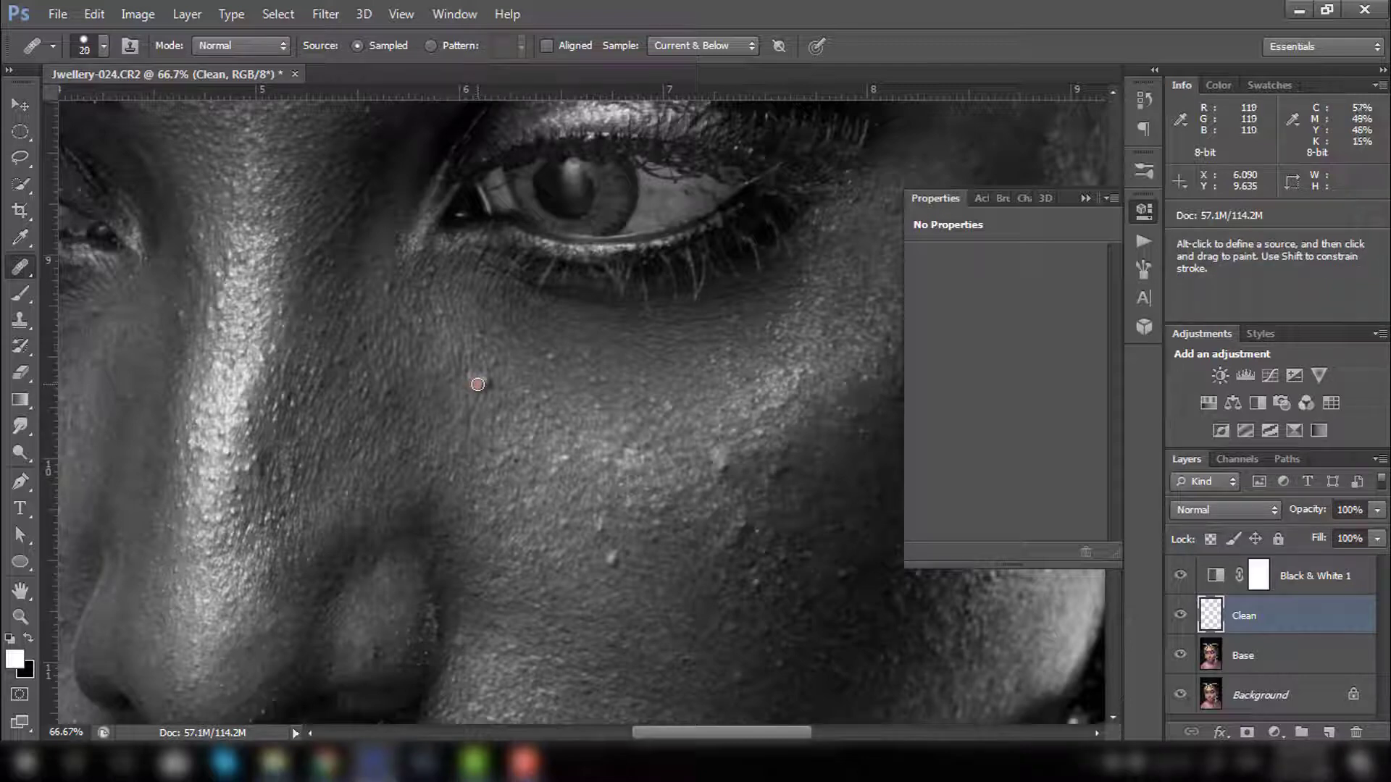
Enlarge the Healing Brush, set hardness to 0%, and heal blemishes across the cheek toward the nose.
key("bracketright")
key("bracketright")
key("bracketright")
key("bracketright")
key("bracketright")
key("bracketright")
key("bracketright")
key("bracketright")
key("bracketright")
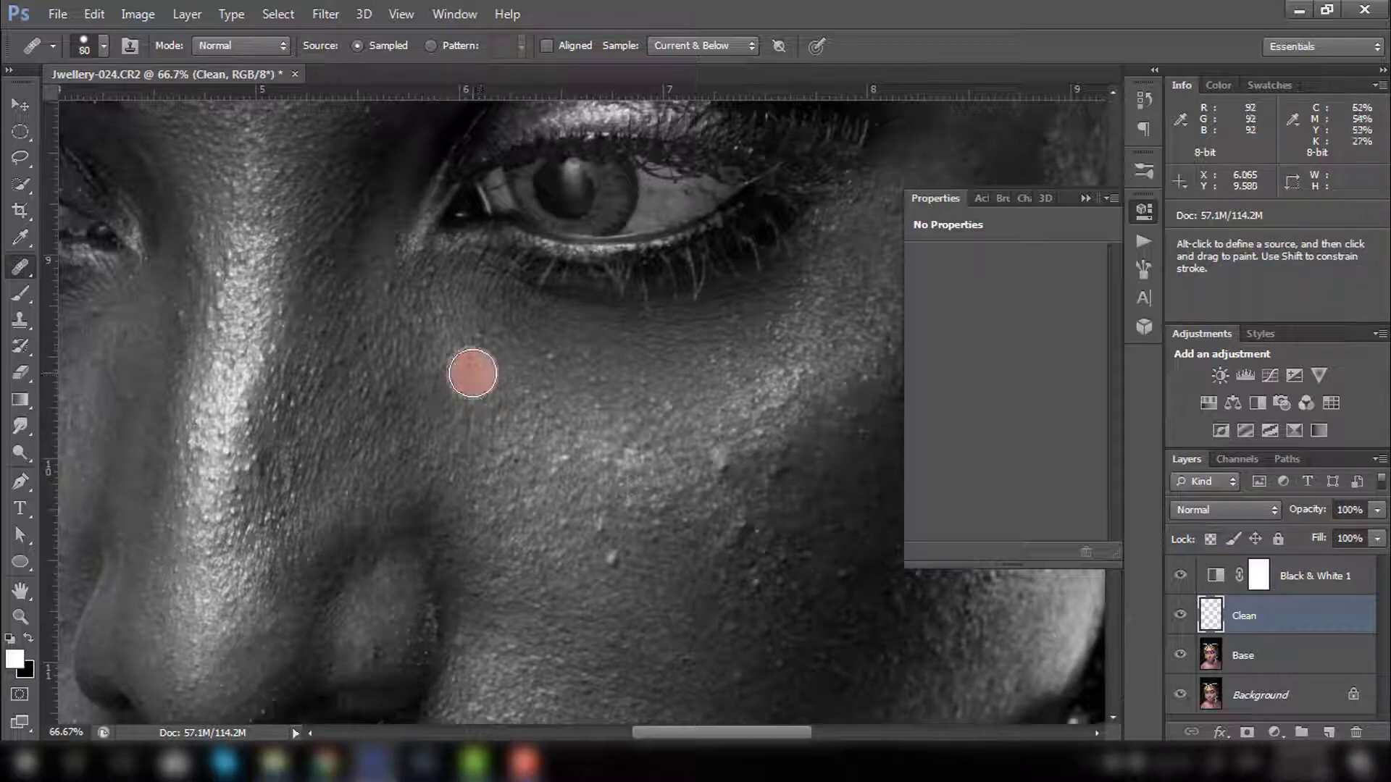
mouse_move(472, 374)
left_mouse_down()
mouse_move(465, 326)
mouse_move(412, 403)
mouse_move(435, 372)
mouse_move(455, 413)
left_mouse_up()
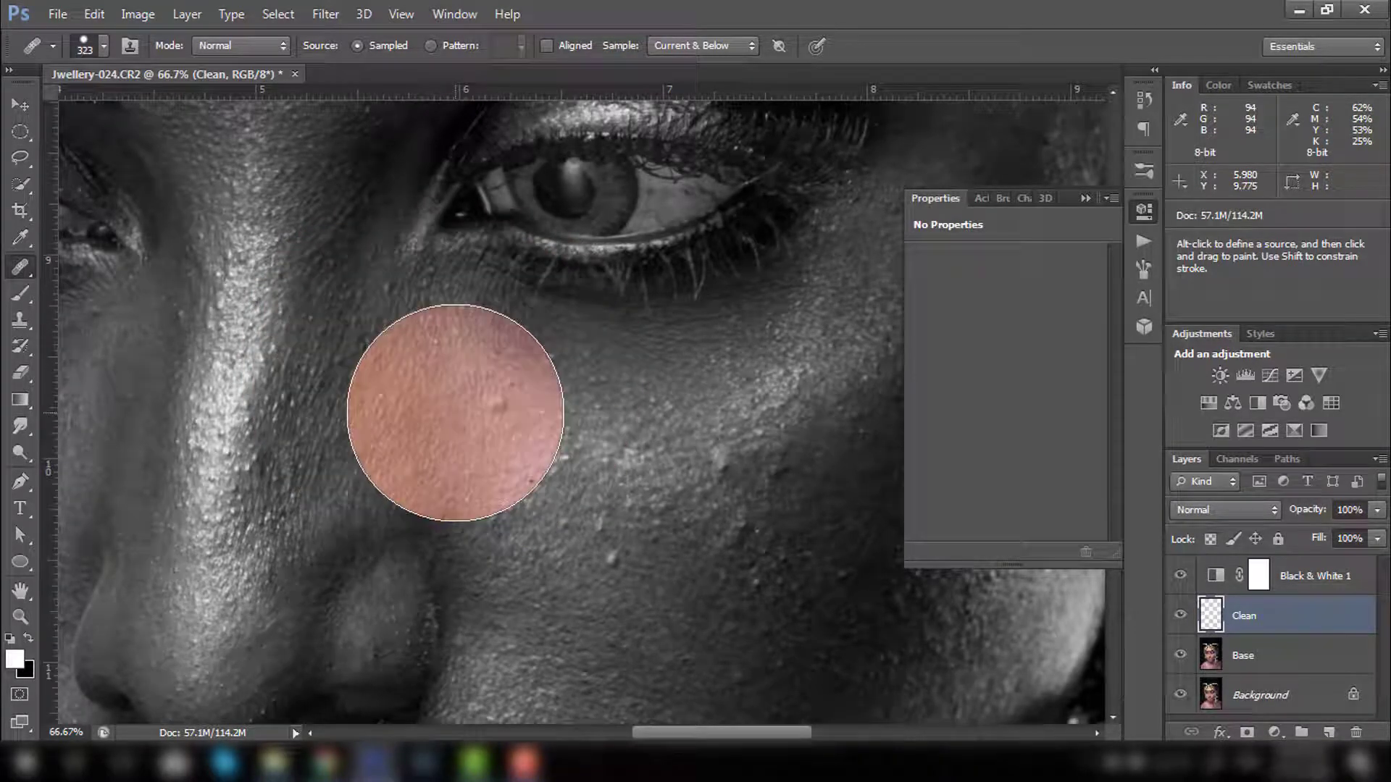
right_click(455, 413)
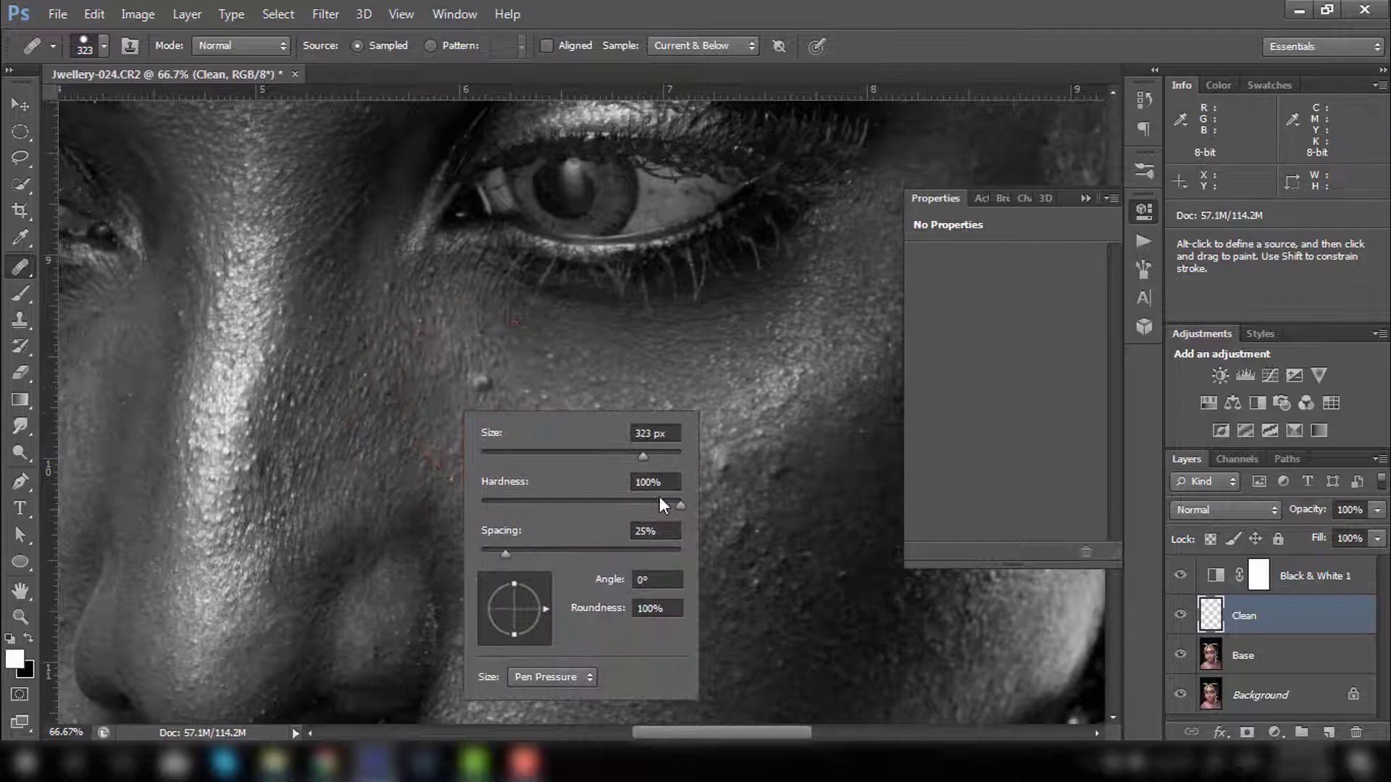
left_click_drag(675, 506, 482, 503)
key("Return")
mouse_move(549, 395)
left_mouse_down()
mouse_move(450, 380)
mouse_move(405, 400)
mouse_move(389, 445)
mouse_move(406, 435)
mouse_move(308, 439)
mouse_move(377, 407)
mouse_move(486, 390)
mouse_move(512, 368)
mouse_move(544, 388)
mouse_move(484, 386)
mouse_move(717, 411)
mouse_move(451, 416)
mouse_move(463, 392)
mouse_move(490, 389)
mouse_move(615, 424)
left_mouse_up()
left_click(754, 398)
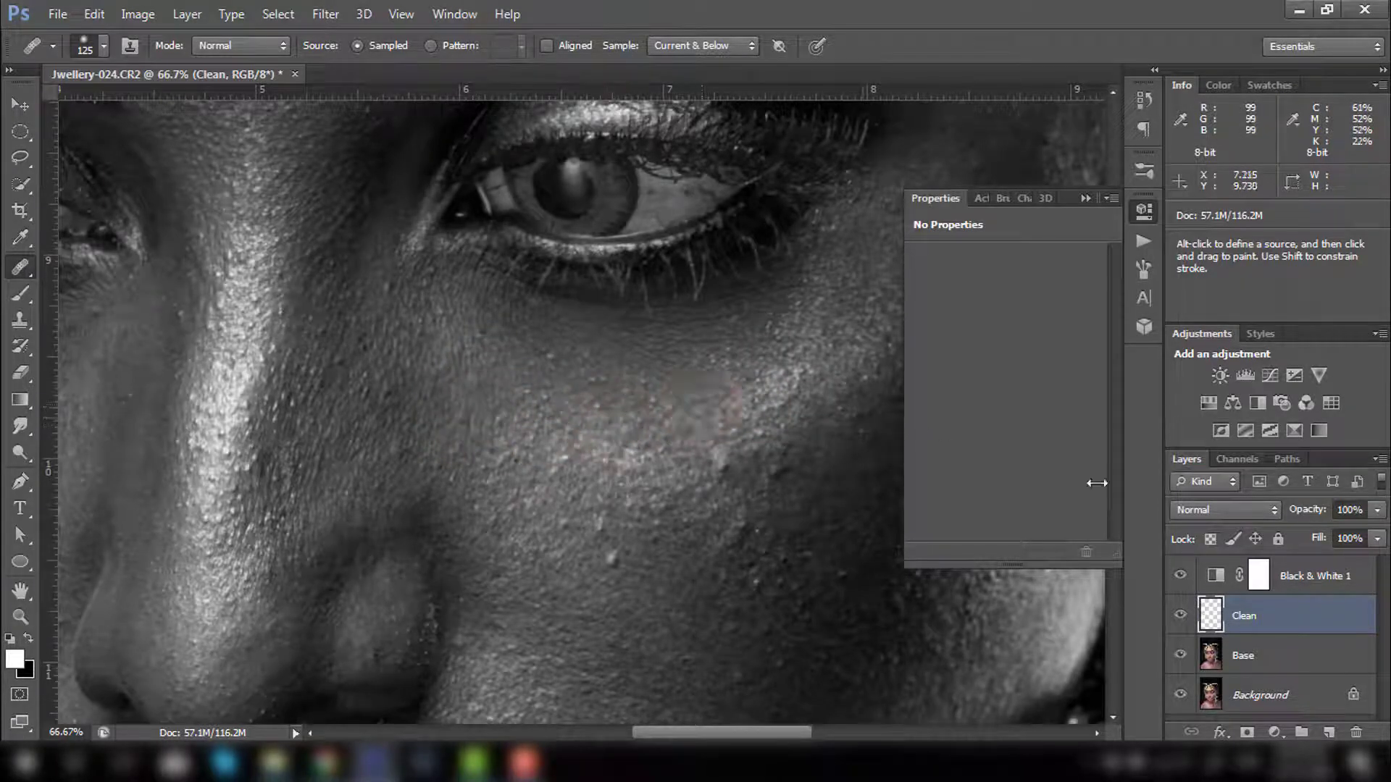
Heal more cheek blemishes, shrinking the brush to 60 px for the smaller spots.
mouse_move(672, 444)
left_mouse_down()
mouse_move(756, 408)
mouse_move(584, 460)
mouse_move(665, 473)
mouse_move(681, 454)
mouse_move(586, 478)
left_mouse_up()
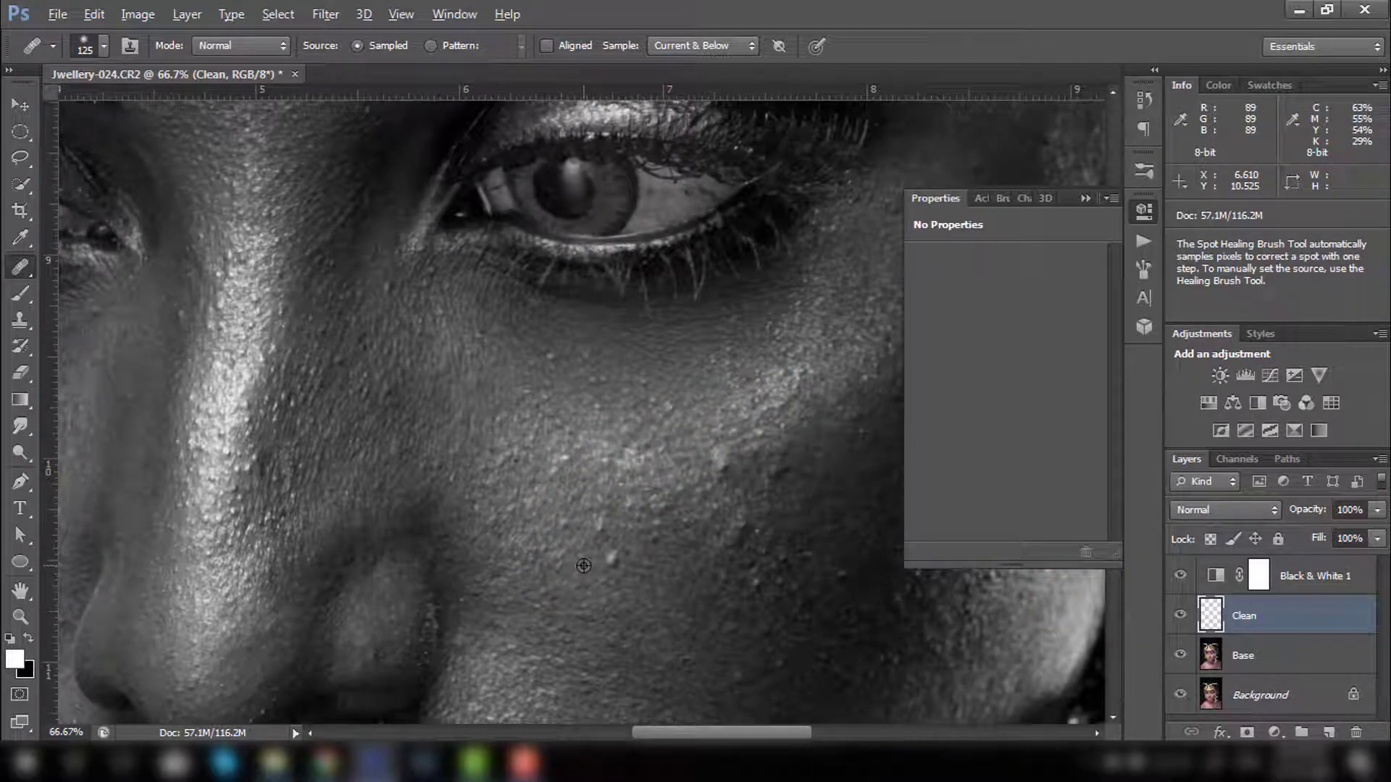
left_click_drag(588, 573, 613, 559)
key("bracketleft")
key("bracketleft")
key("bracketleft")
key("bracketleft")
key("bracketleft")
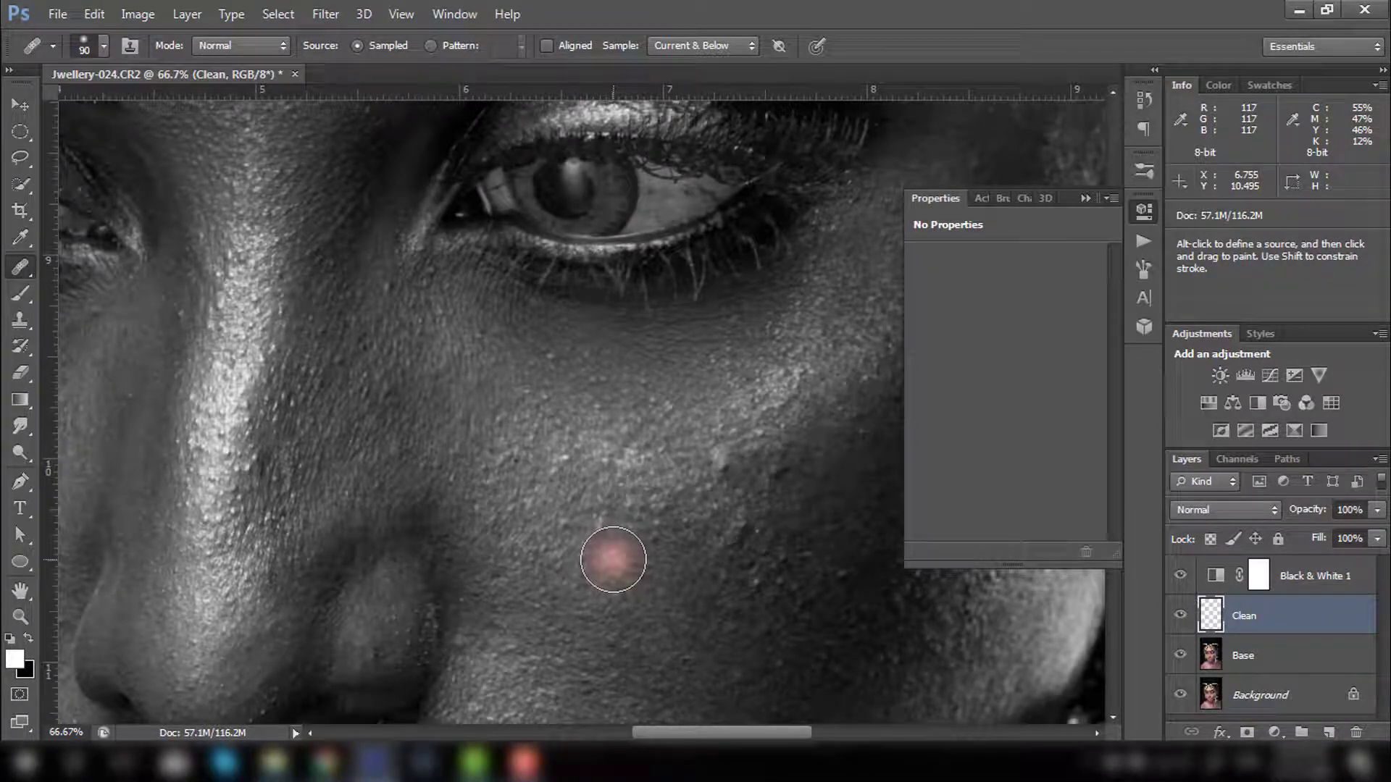
mouse_move(677, 507)
left_mouse_down()
mouse_move(626, 557)
mouse_move(667, 507)
left_mouse_up()
left_click_drag(615, 558, 613, 559)
mouse_move(761, 466)
left_mouse_down()
mouse_move(602, 525)
mouse_move(677, 460)
mouse_move(754, 442)
mouse_move(673, 491)
left_mouse_up()
Move to the lower cheek and beside the nose and heal the remaining small spots.
key("space")
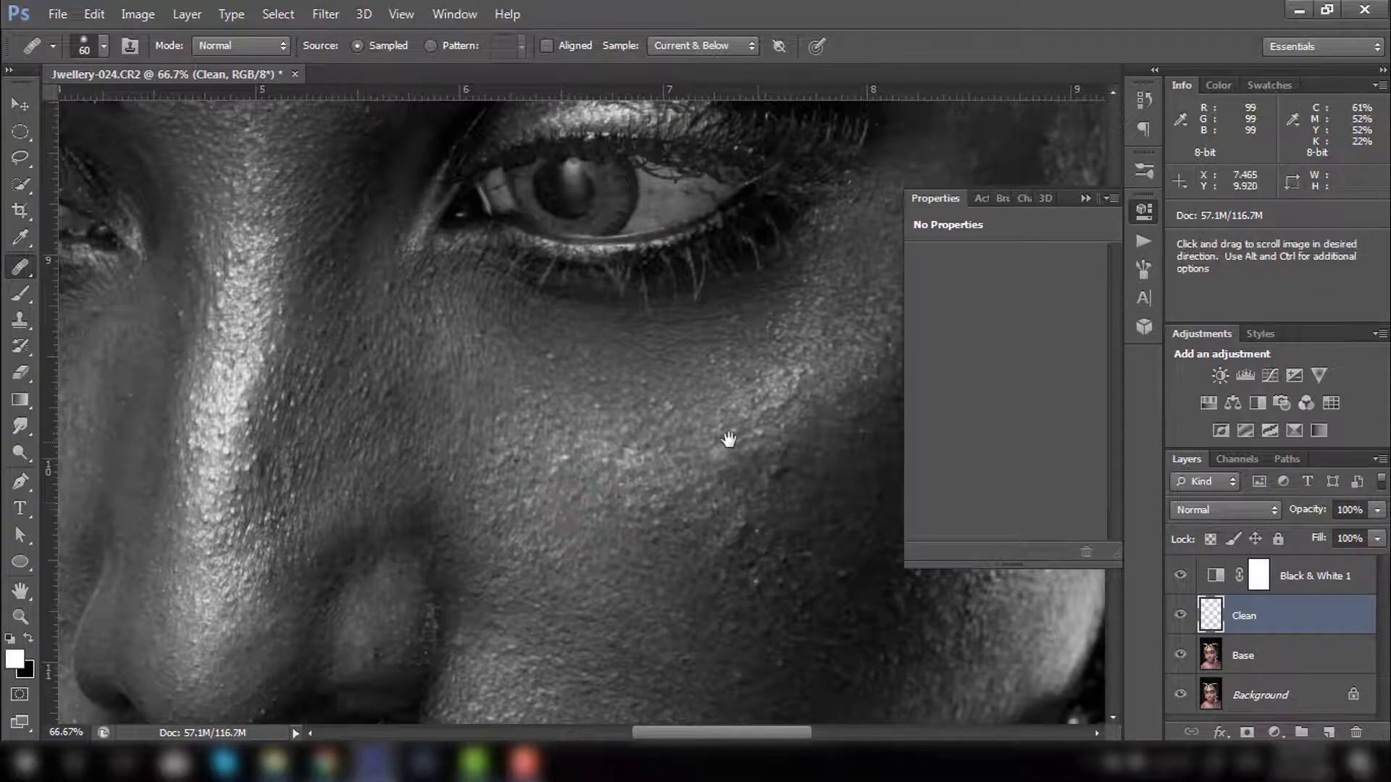
mouse_move(727, 438)
left_mouse_down()
mouse_move(580, 391)
mouse_move(649, 385)
mouse_move(580, 439)
left_mouse_up()
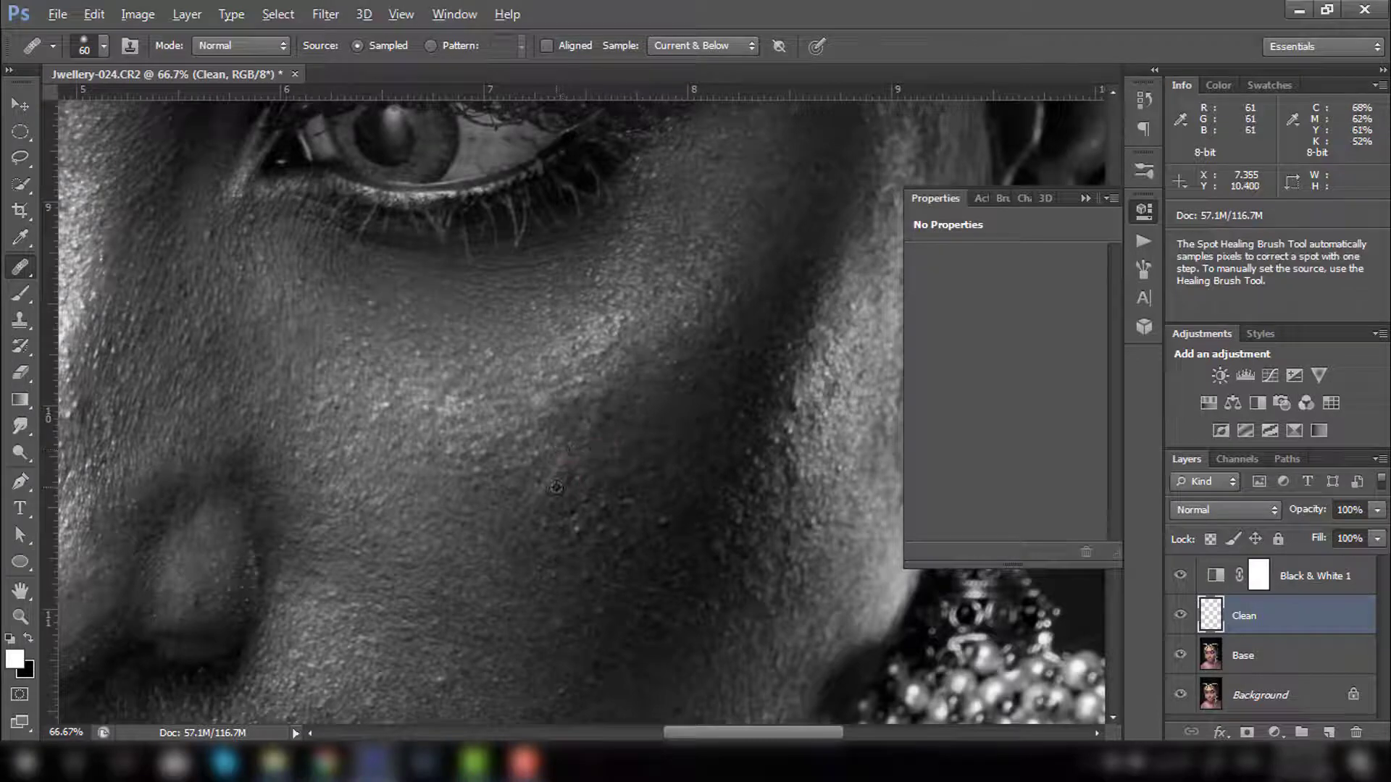
key("space")
left_click_drag(443, 682, 515, 526)
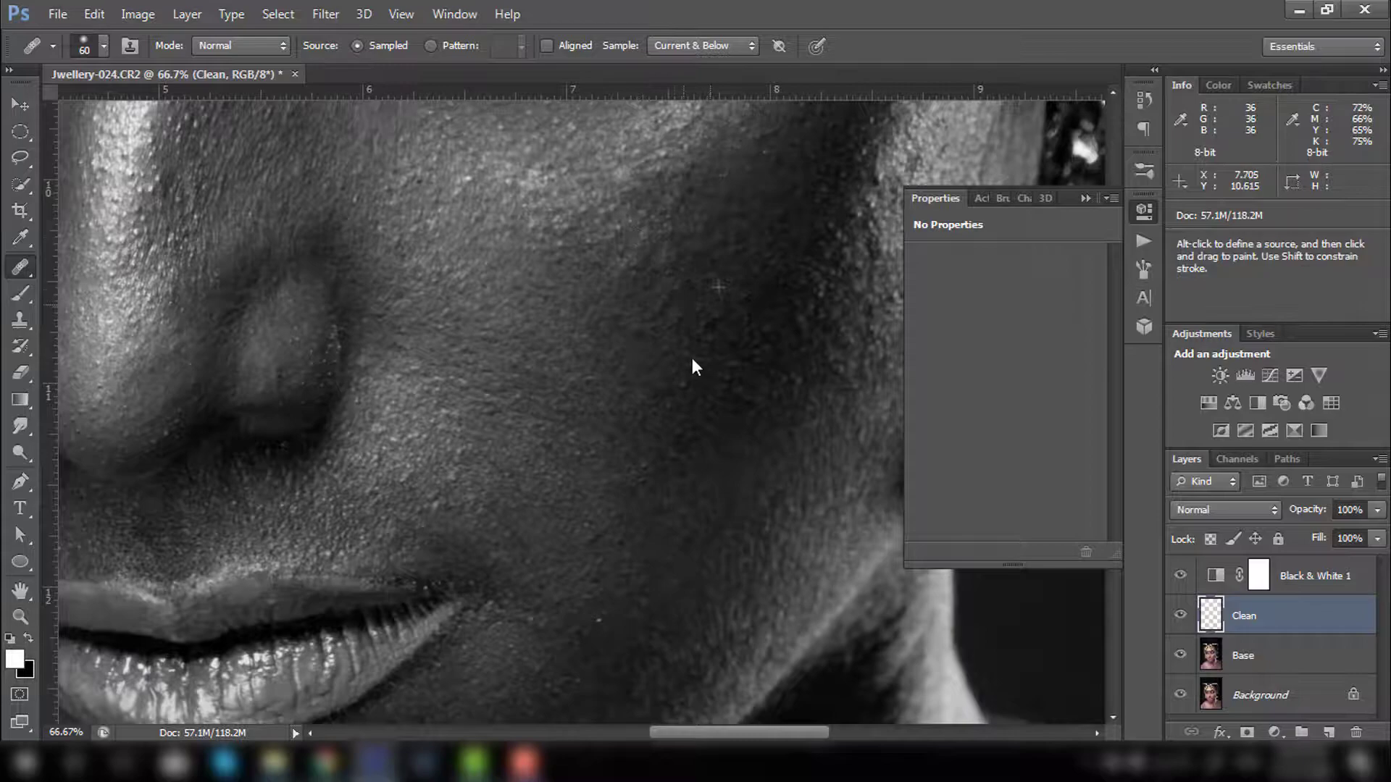
key("space")
left_click_drag(692, 367, 788, 76)
left_click(273, 323)
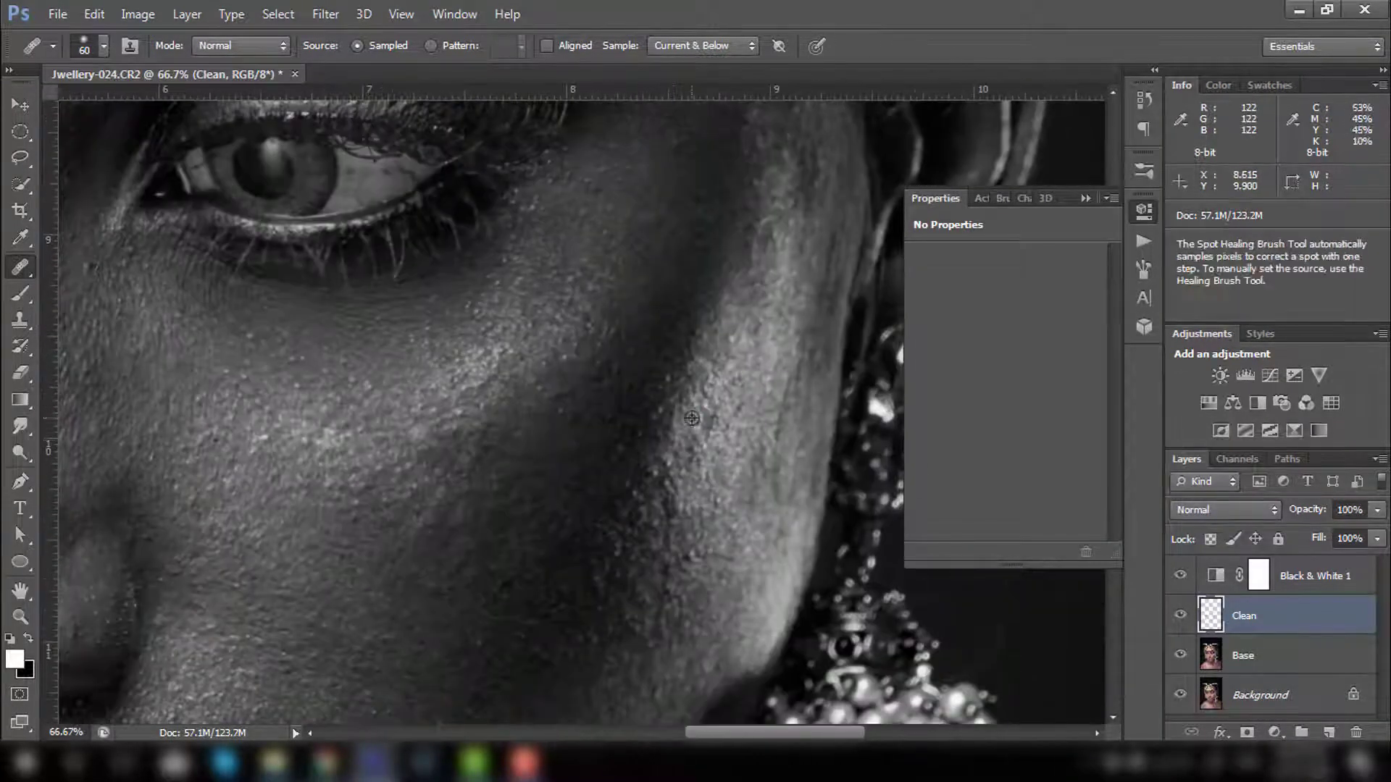
left_click(615, 413)
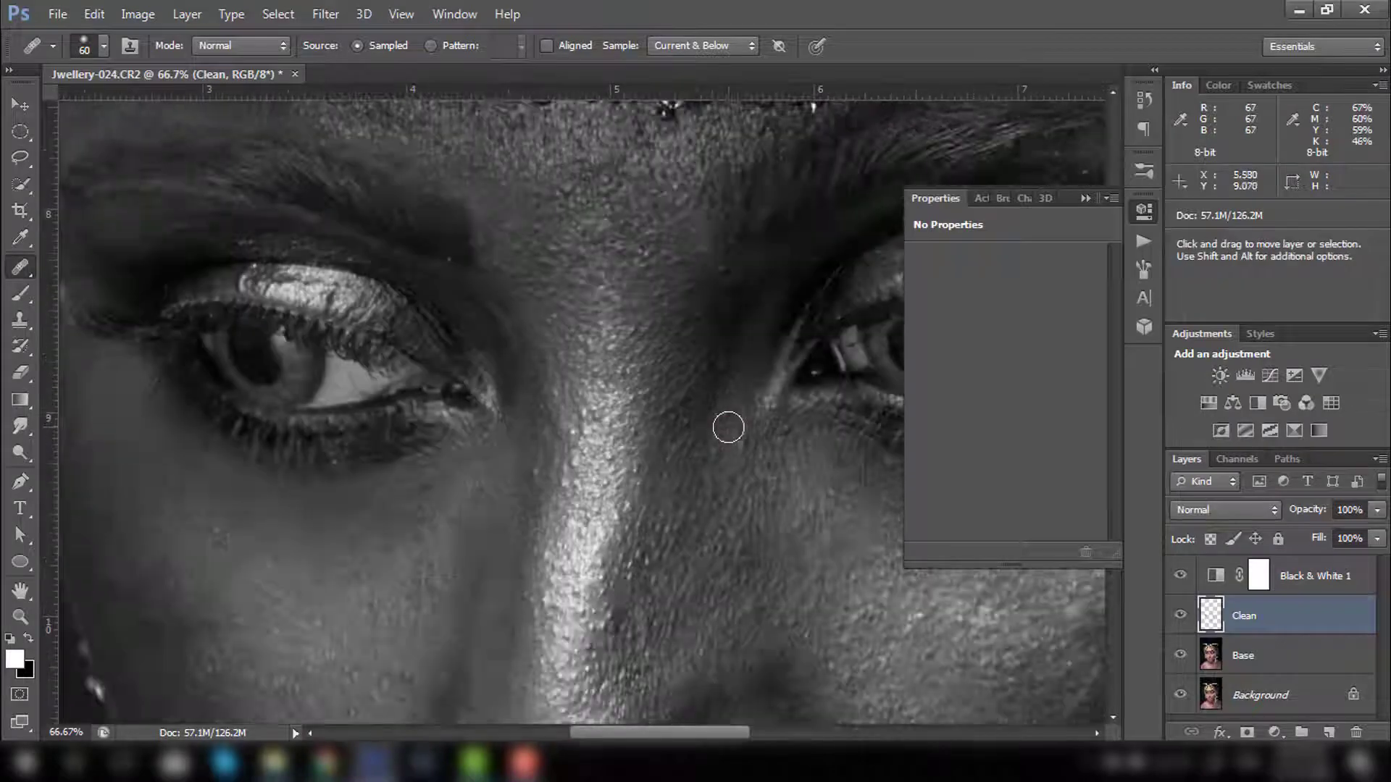
Hide Black & White 1 and show the Clean layer's retouching, zoomed in on the cheek and jaw.
key("ctrl+0")
left_click(1180, 576)
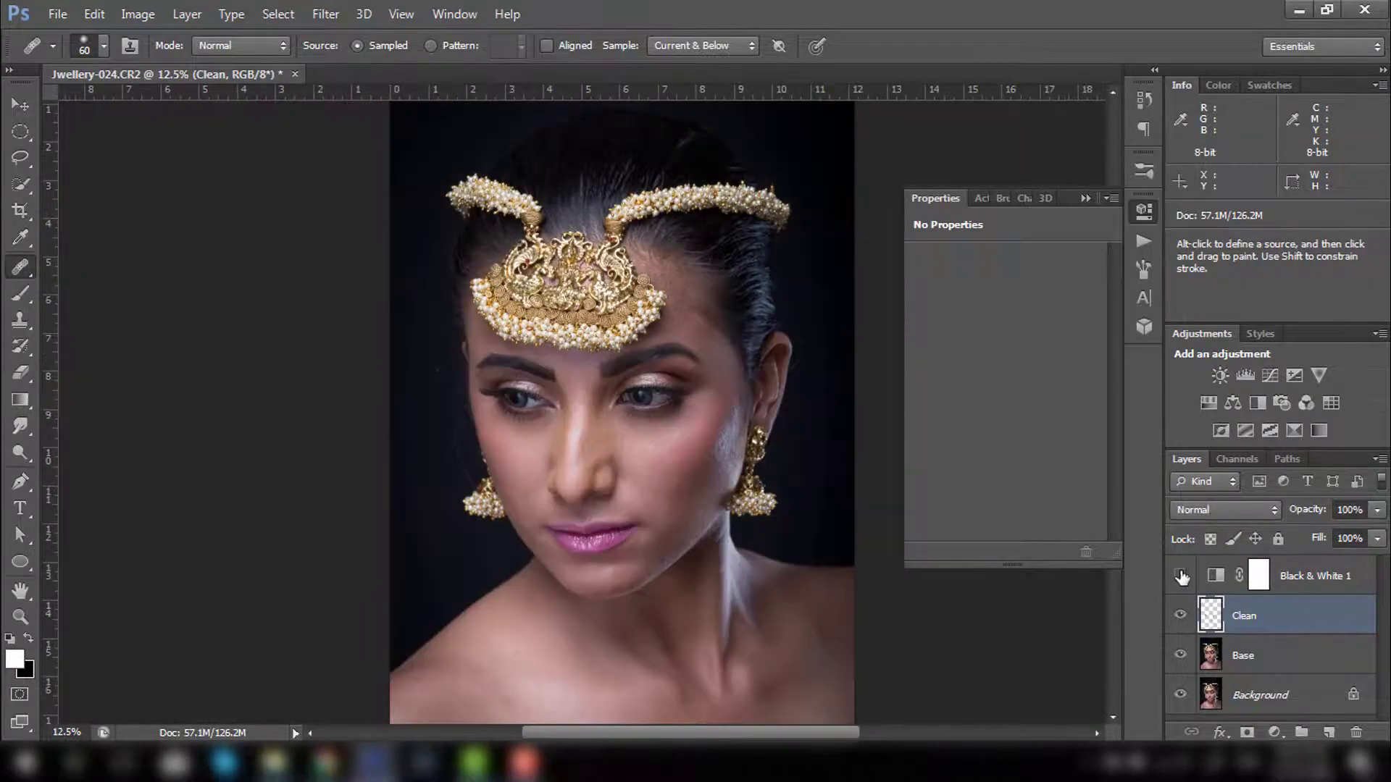
left_click_drag(722, 440, 641, 611)
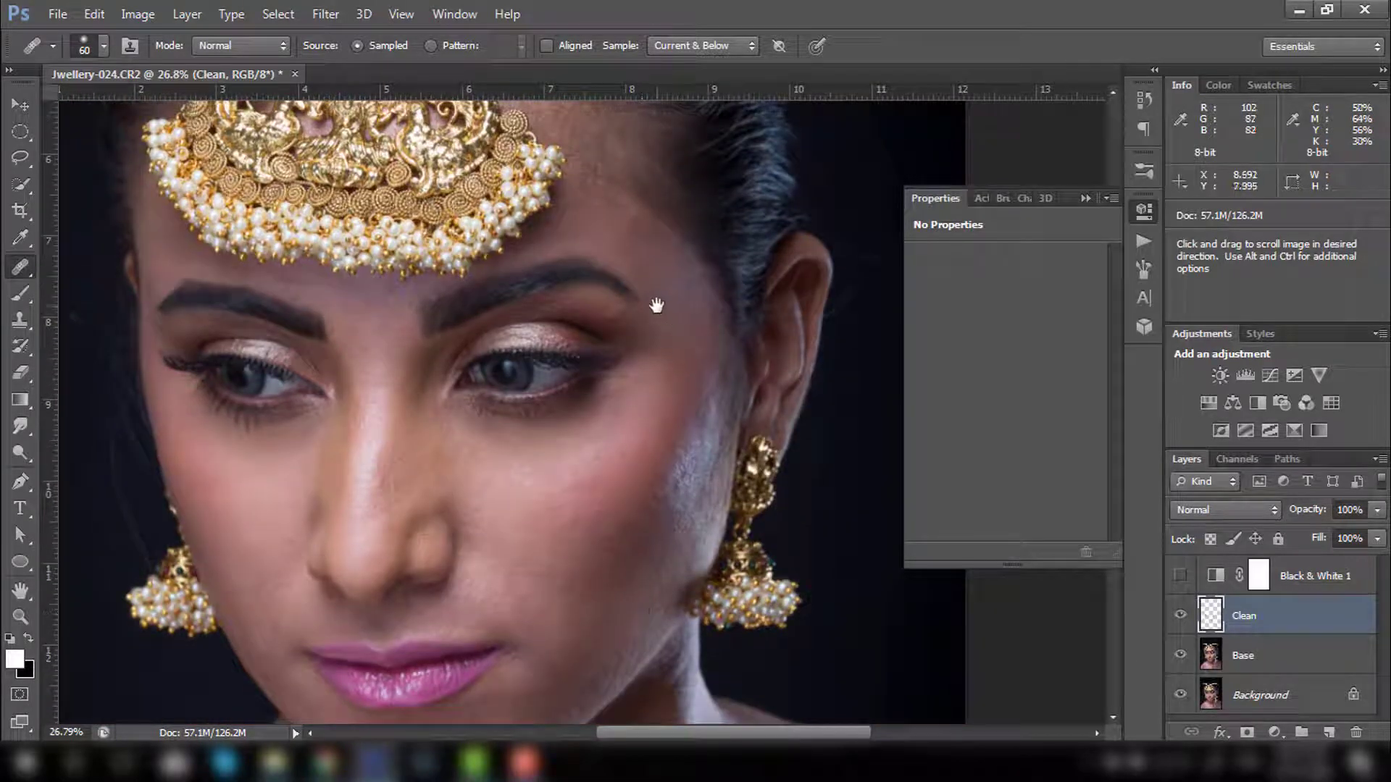
left_click(1180, 616)
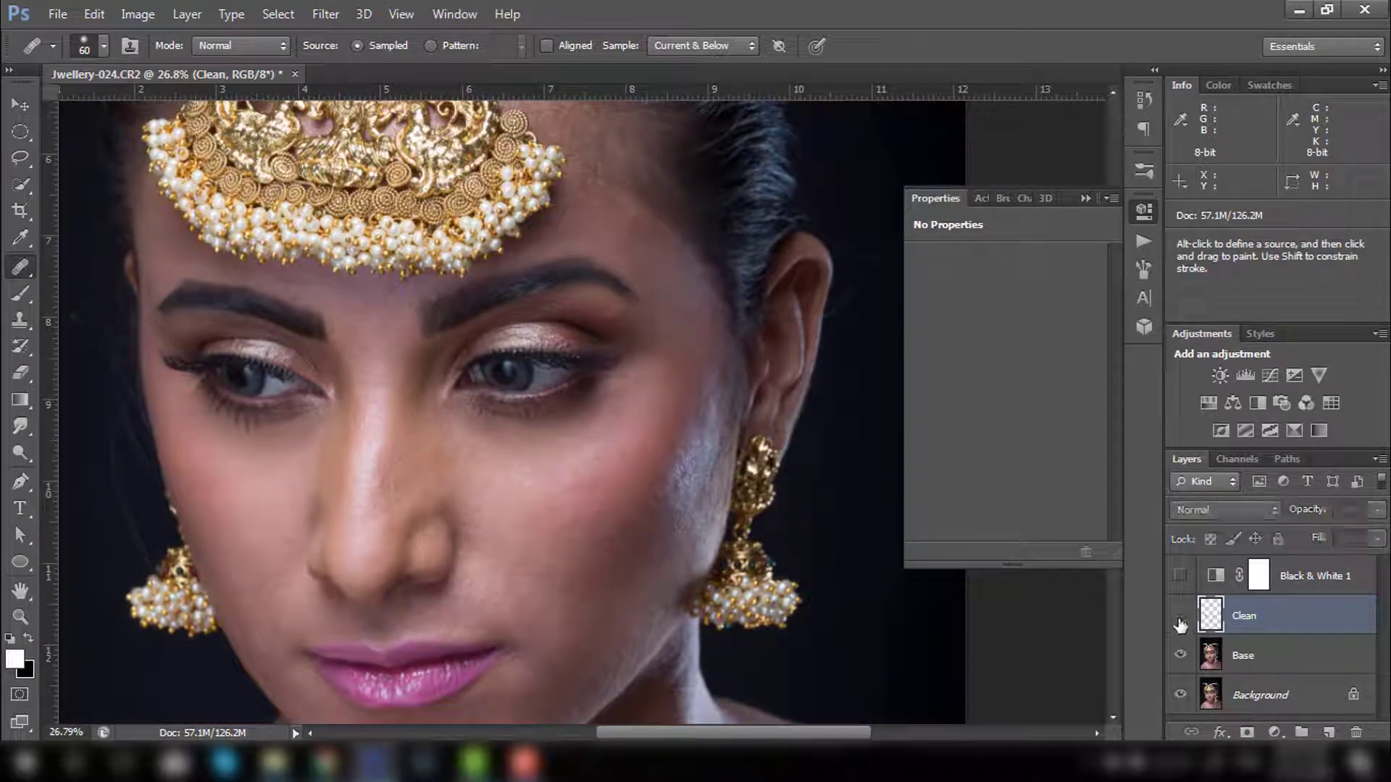
mouse_move(622, 608)
left_mouse_down()
mouse_move(689, 621)
mouse_move(591, 547)
mouse_move(622, 602)
left_mouse_up()
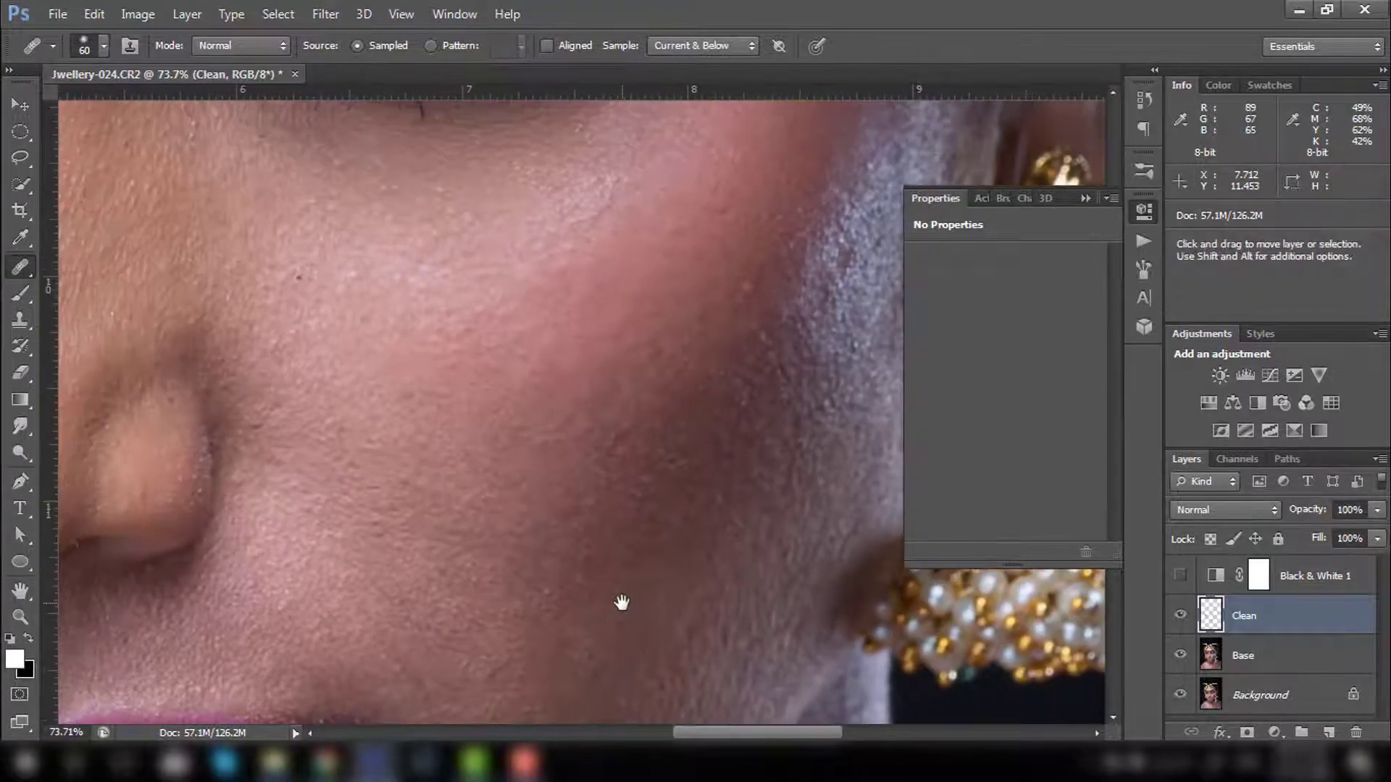
key("ctrl+minus")
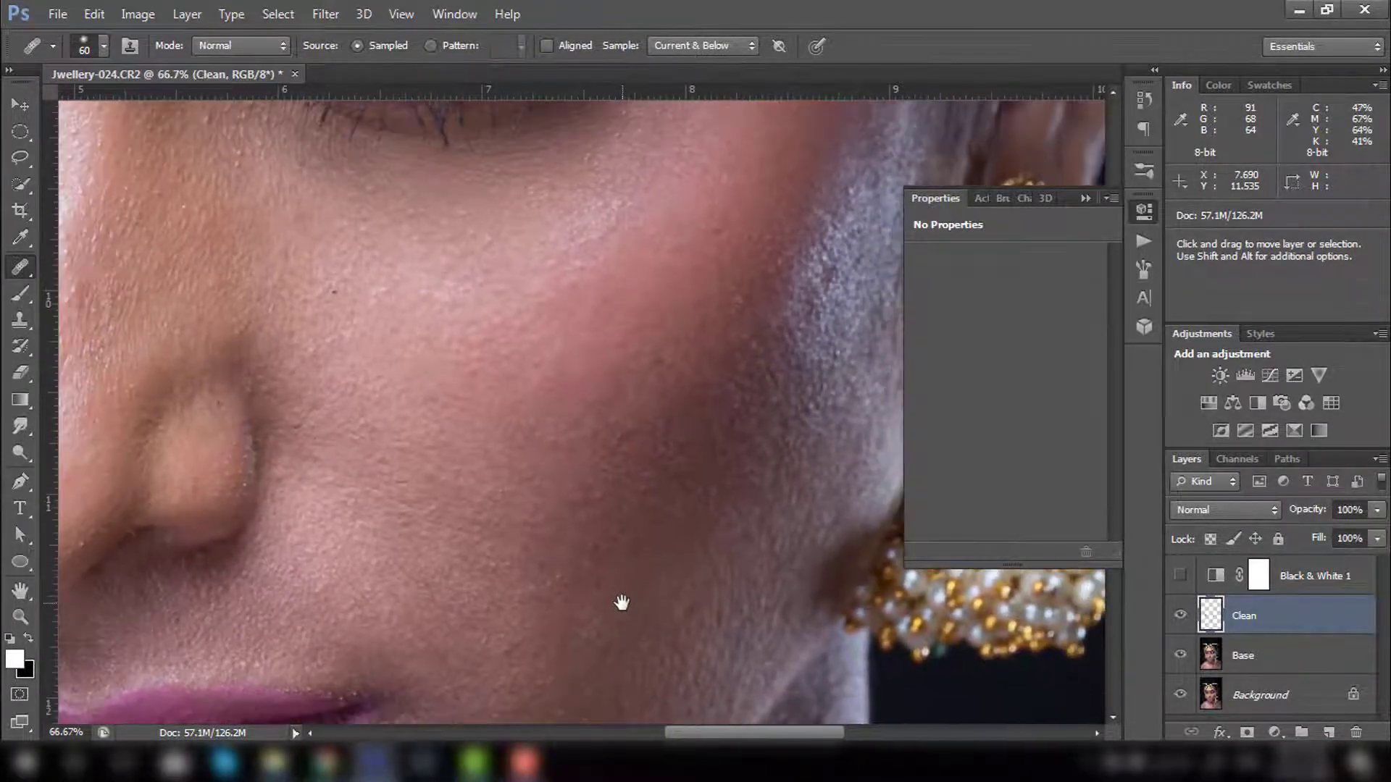
Toggle the Clean layer for a before/after check, leave it hidden, and restore Black & White 1.
left_click(1180, 615)
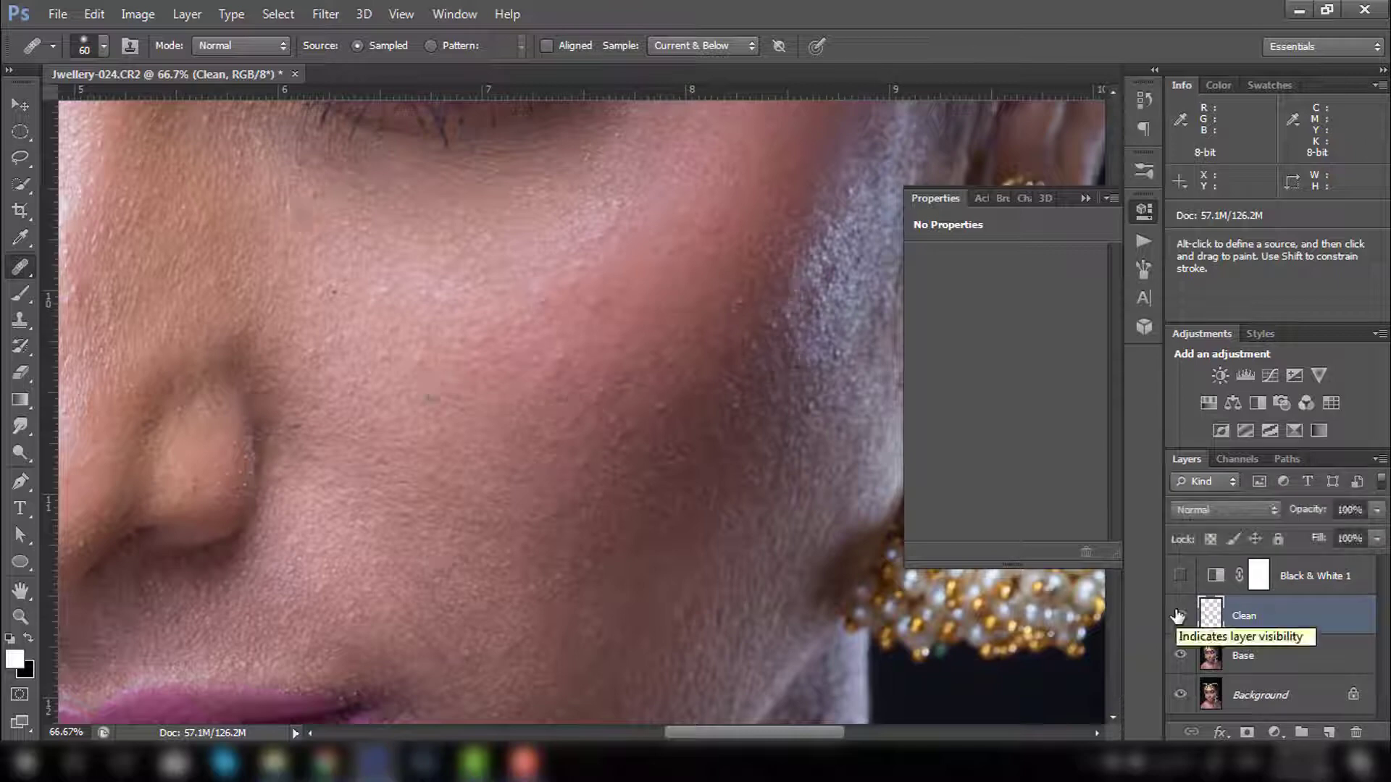
left_click(1179, 615)
left_click(1179, 616)
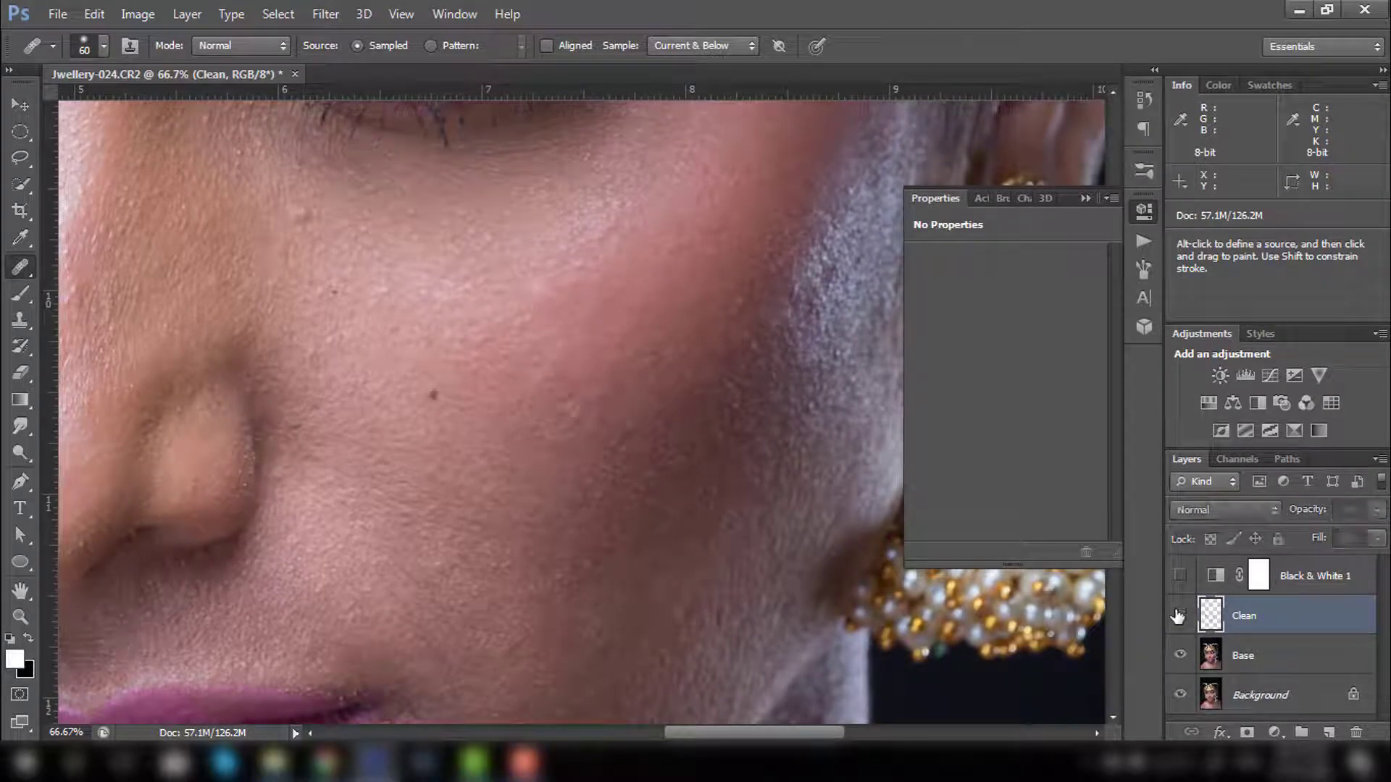
key("ctrl+minus")
key("ctrl+minus")
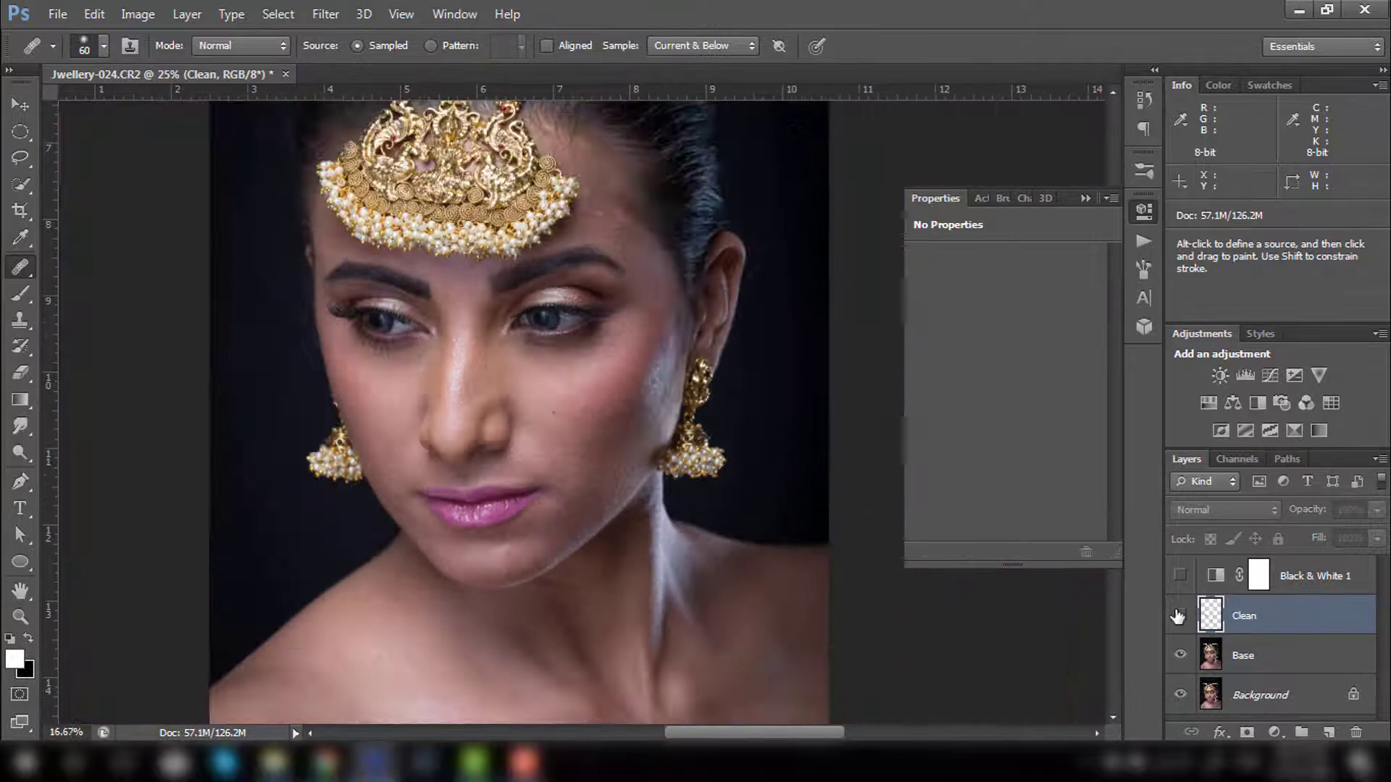
key("ctrl+minus")
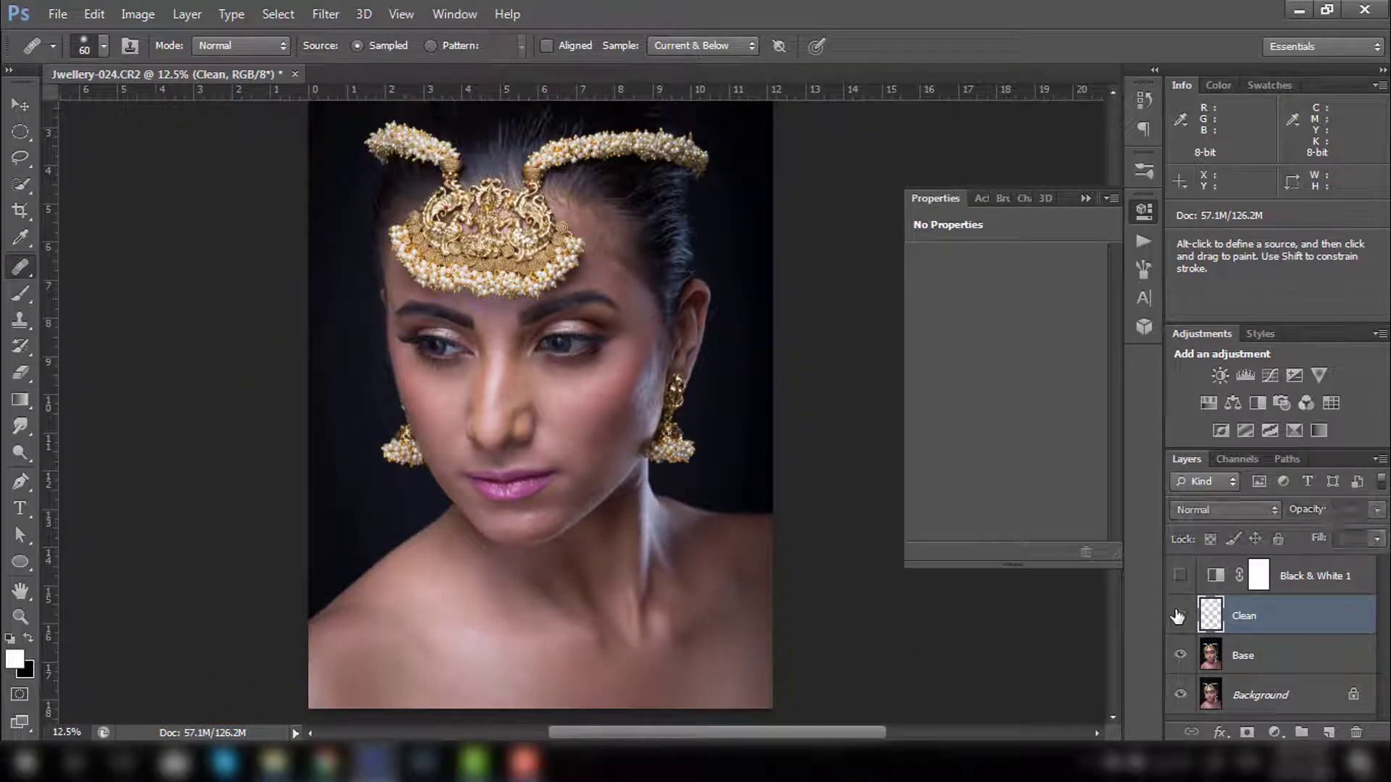
left_click(1179, 616)
key("ctrl+space")
mouse_move(547, 409)
left_mouse_down()
mouse_move(665, 466)
mouse_move(587, 455)
left_mouse_up()
key("ctrl+0")
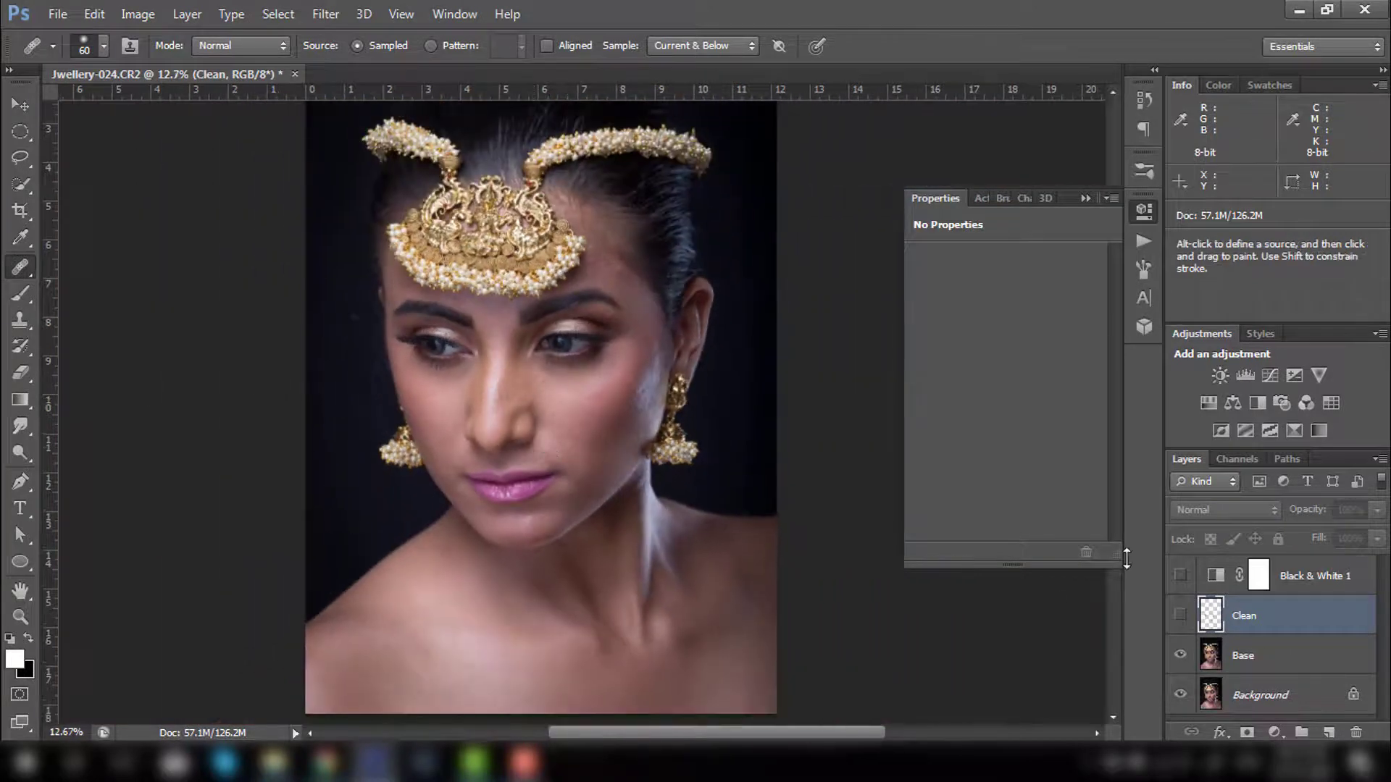
left_click(1180, 577)
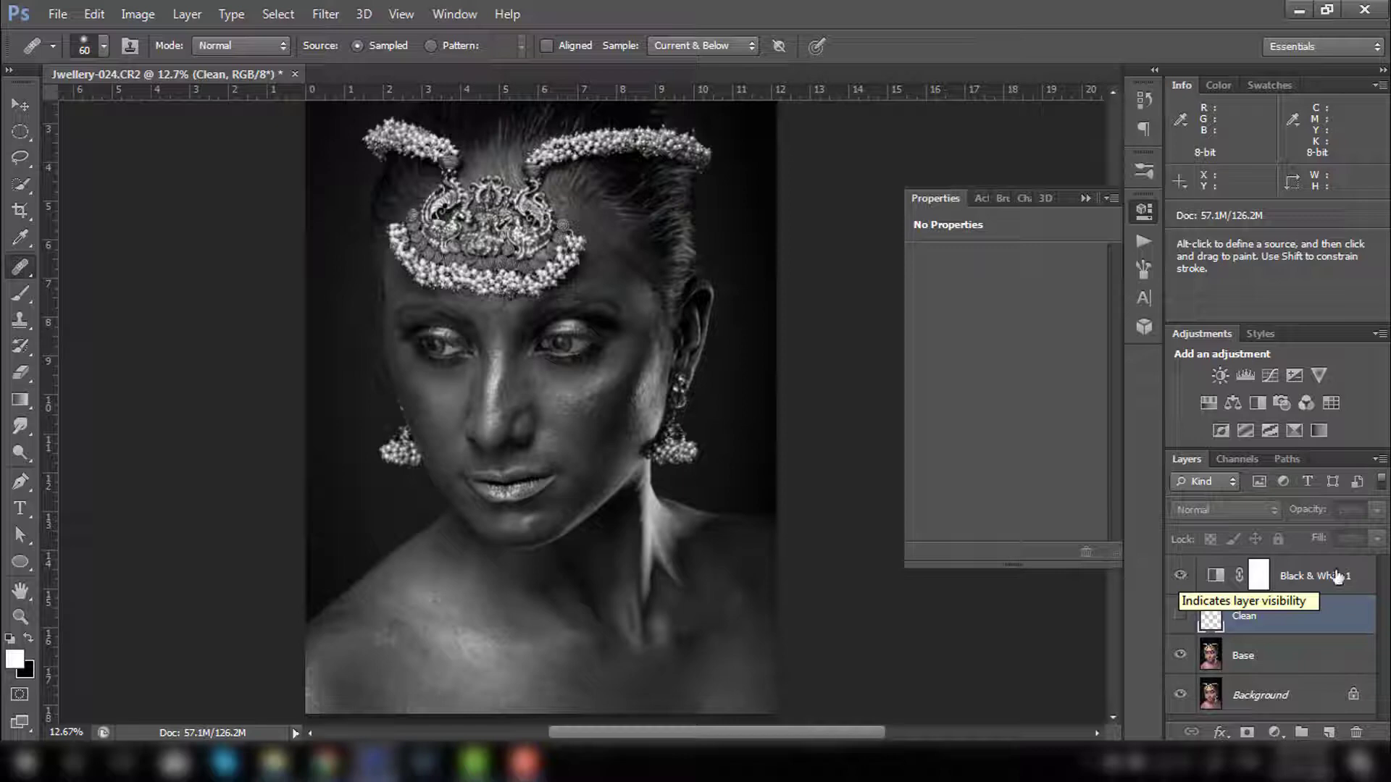
Hide Black & White 1 to view the retouched cheek and earring in colour.
left_click(1180, 576)
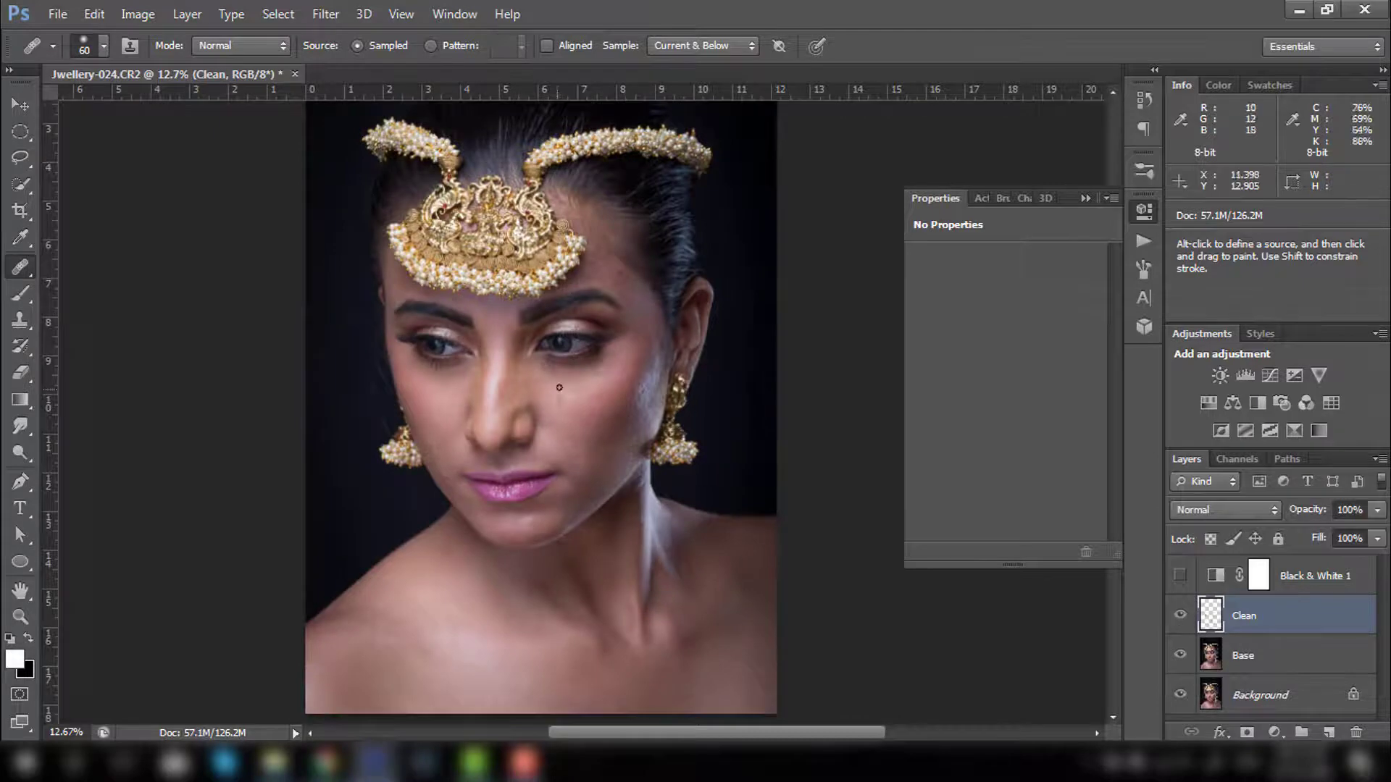
scroll(652, 471, "up", 5)
mouse_move(711, 512)
left_mouse_down()
mouse_move(501, 419)
mouse_move(621, 460)
mouse_move(825, 633)
left_mouse_up()
scroll(768, 509, "down", 5)
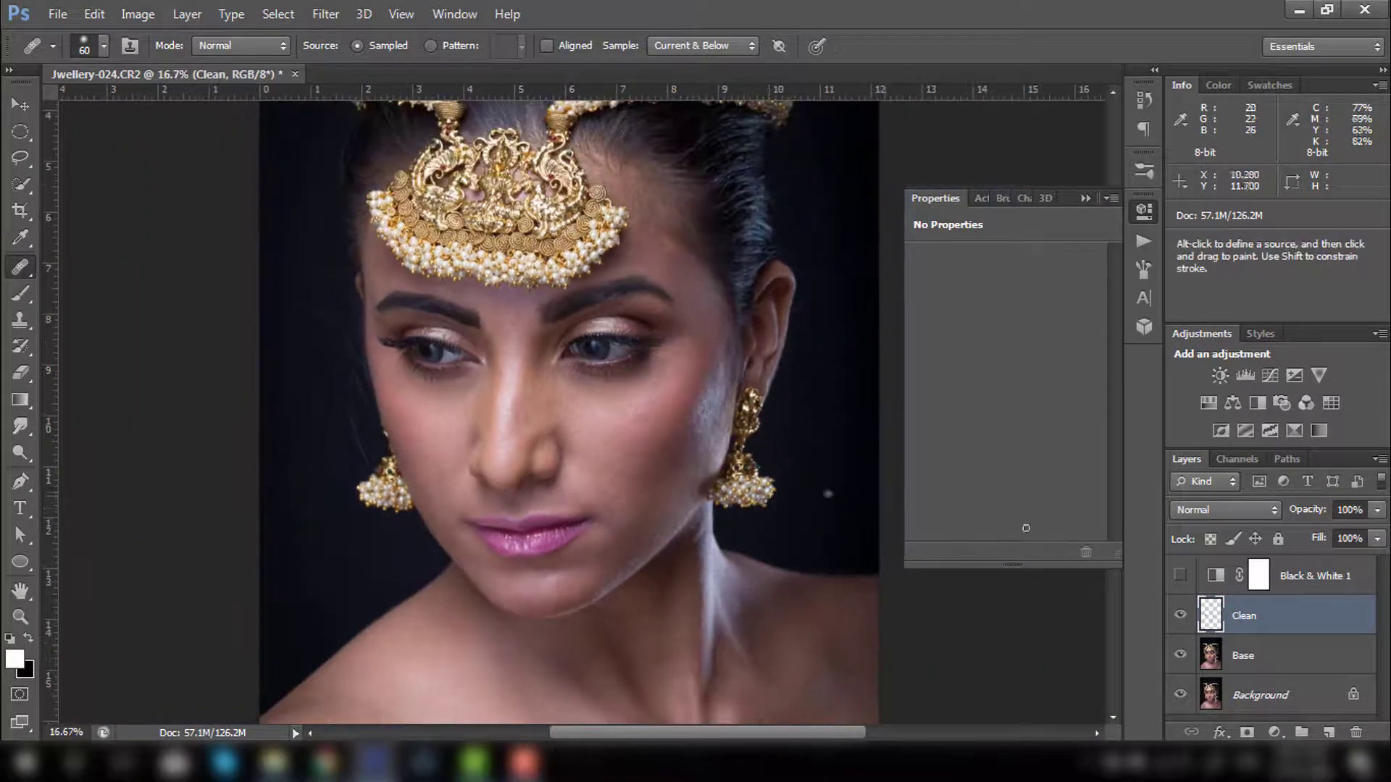
Merge the Base and Clean layers, then undo the merge to keep them separate.
left_click(1249, 656, "shift")
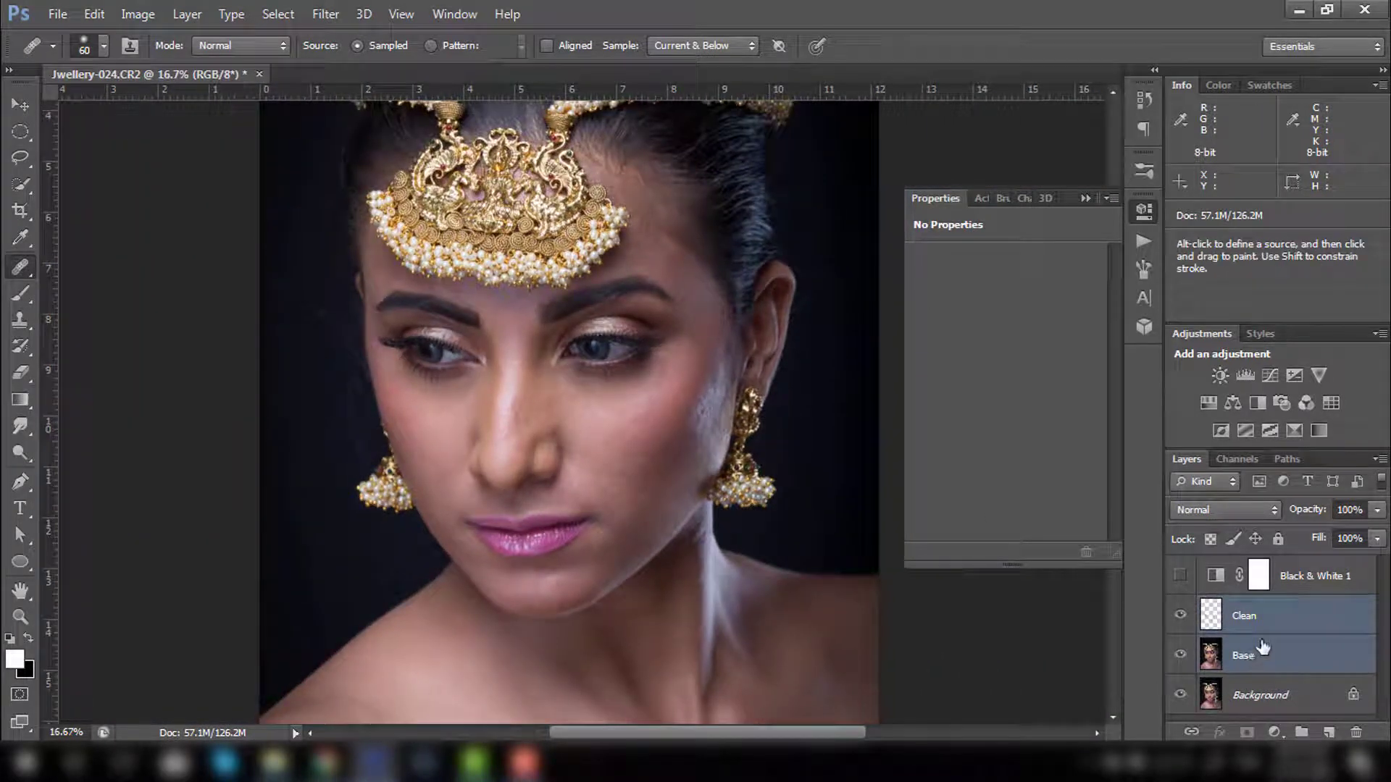
key("ctrl+e")
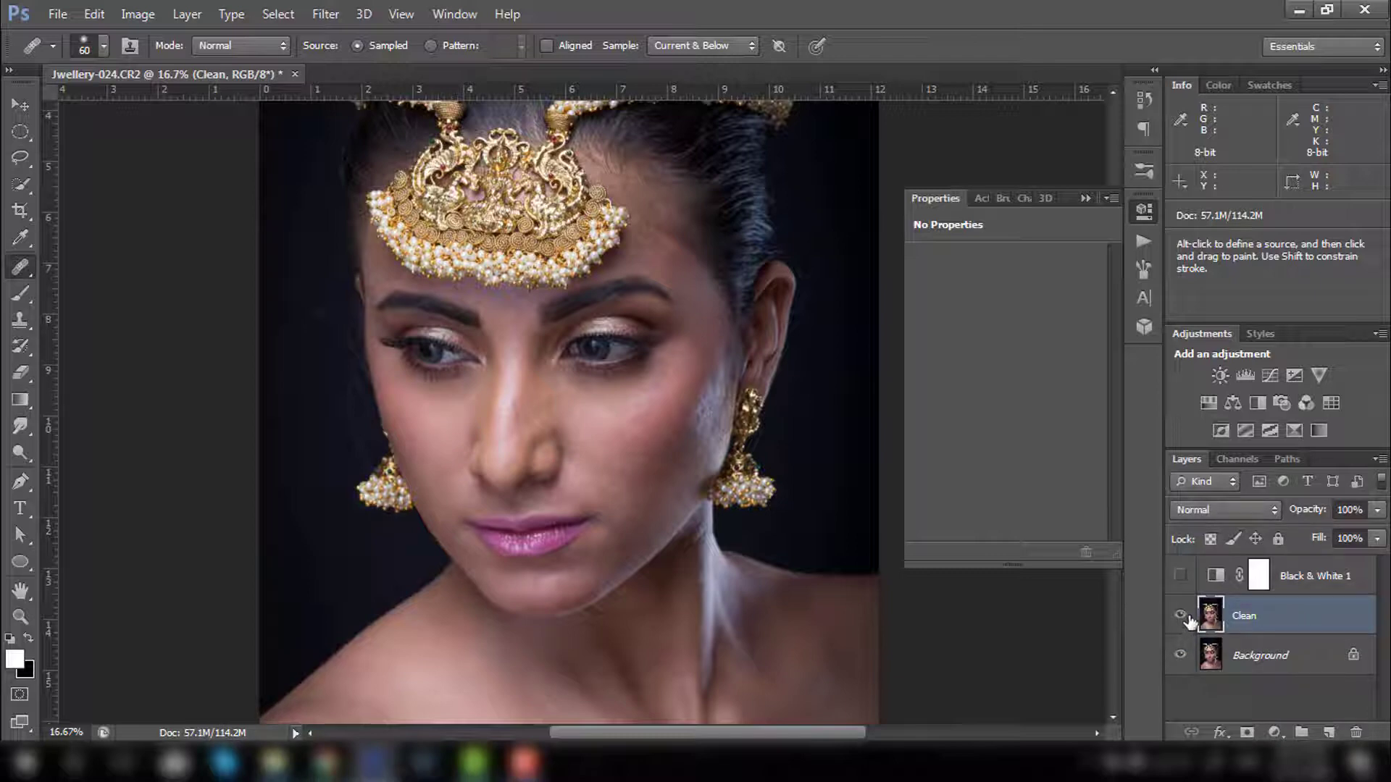
key("ctrl+z")
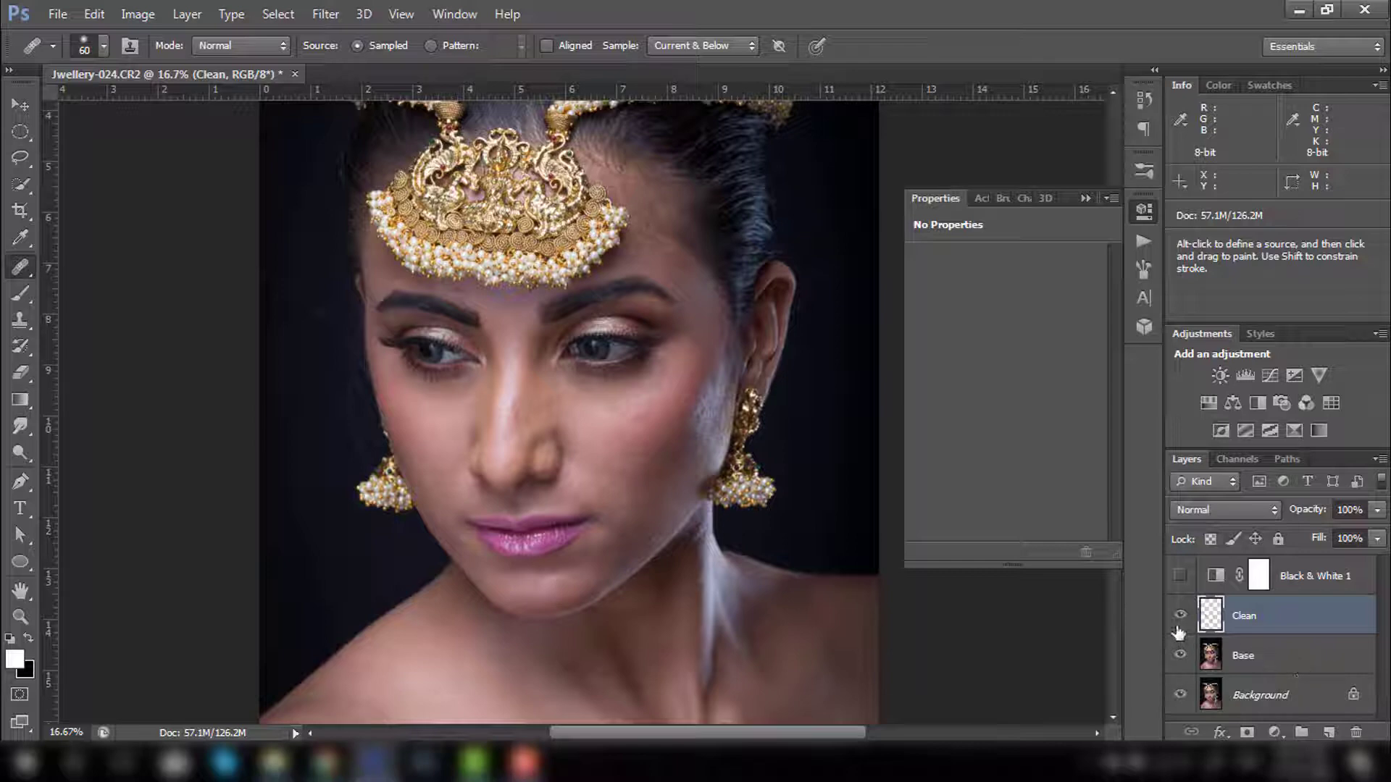
Choose the Patch Tool, hide Clean, make Base the active layer, and turn Black & White 1 on.
right_click(20, 267)
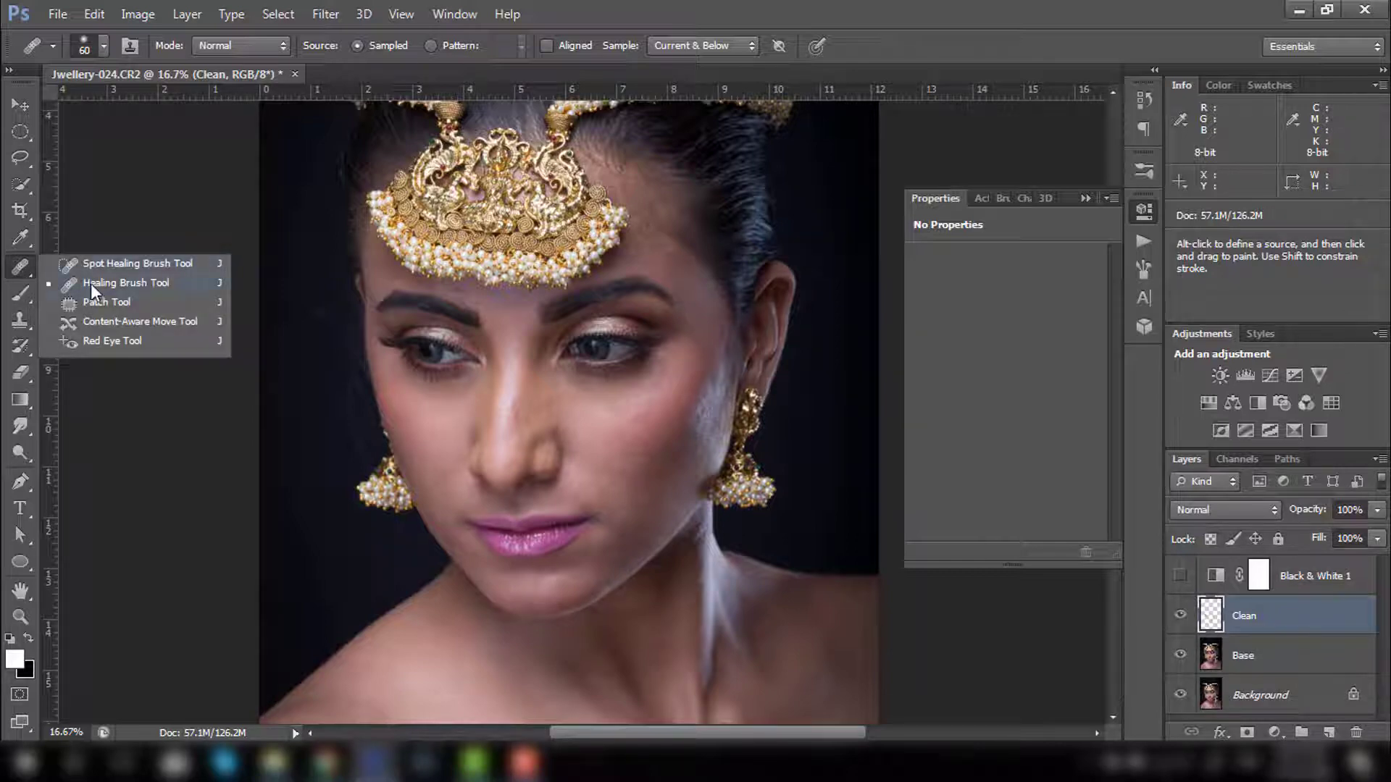
left_click(1180, 615)
scroll(596, 479, "up", 5)
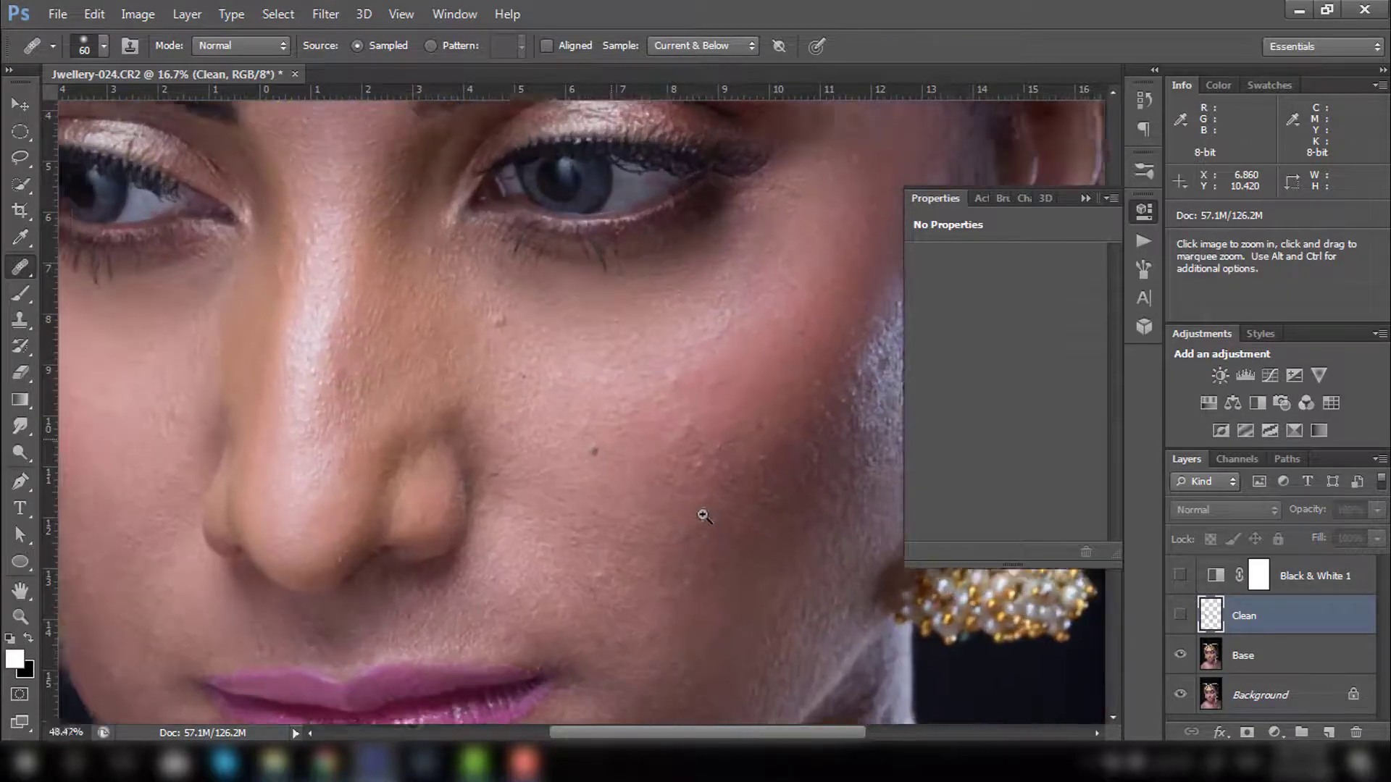
key("shift+j")
left_click(1180, 615)
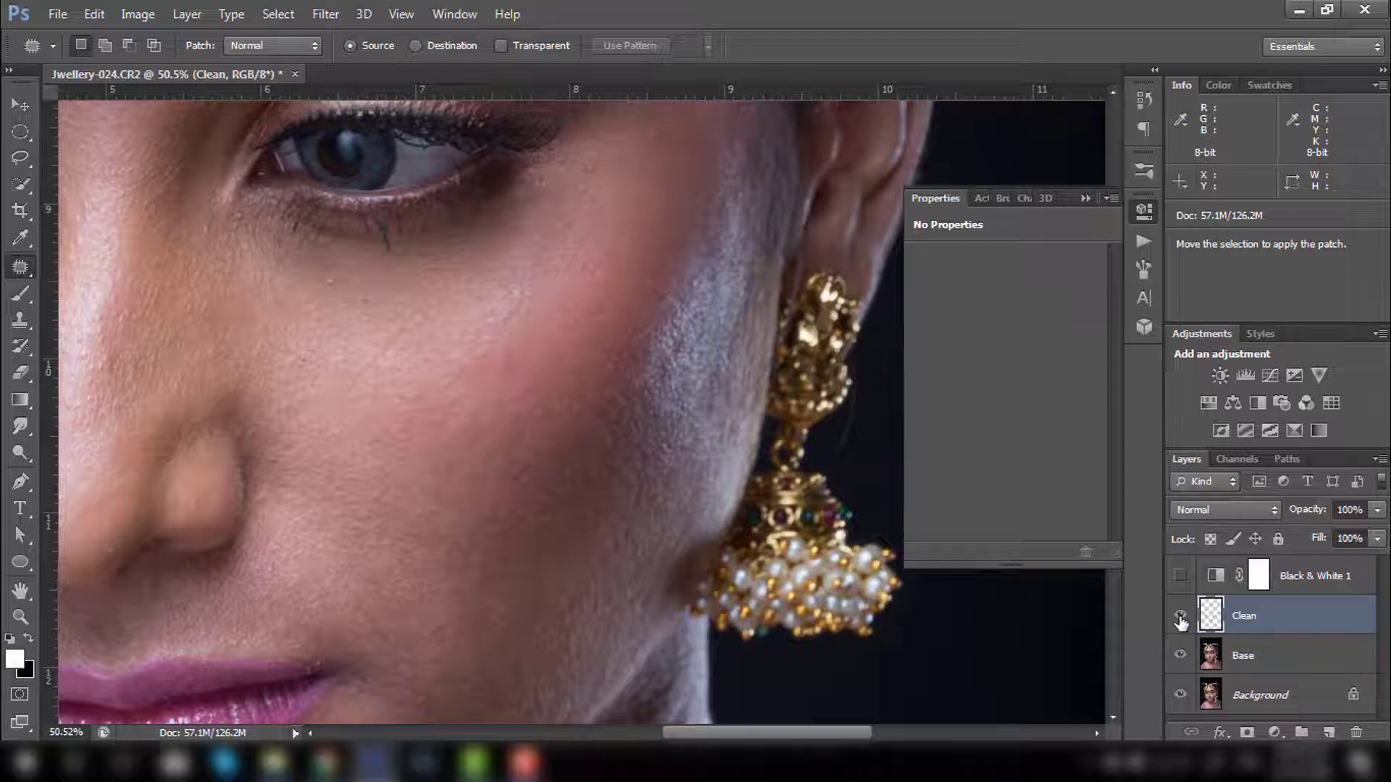
left_click(1181, 617)
left_click(1274, 663)
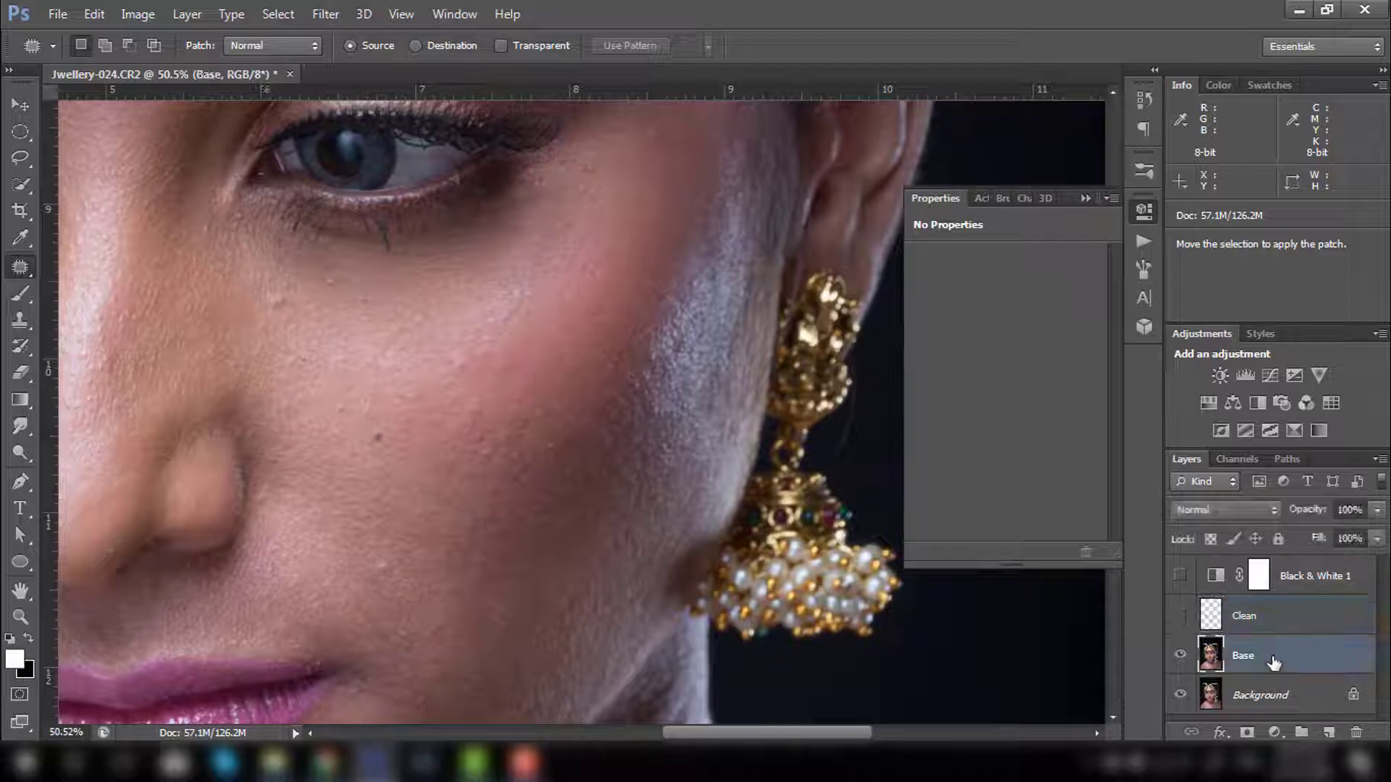
left_click(1180, 575)
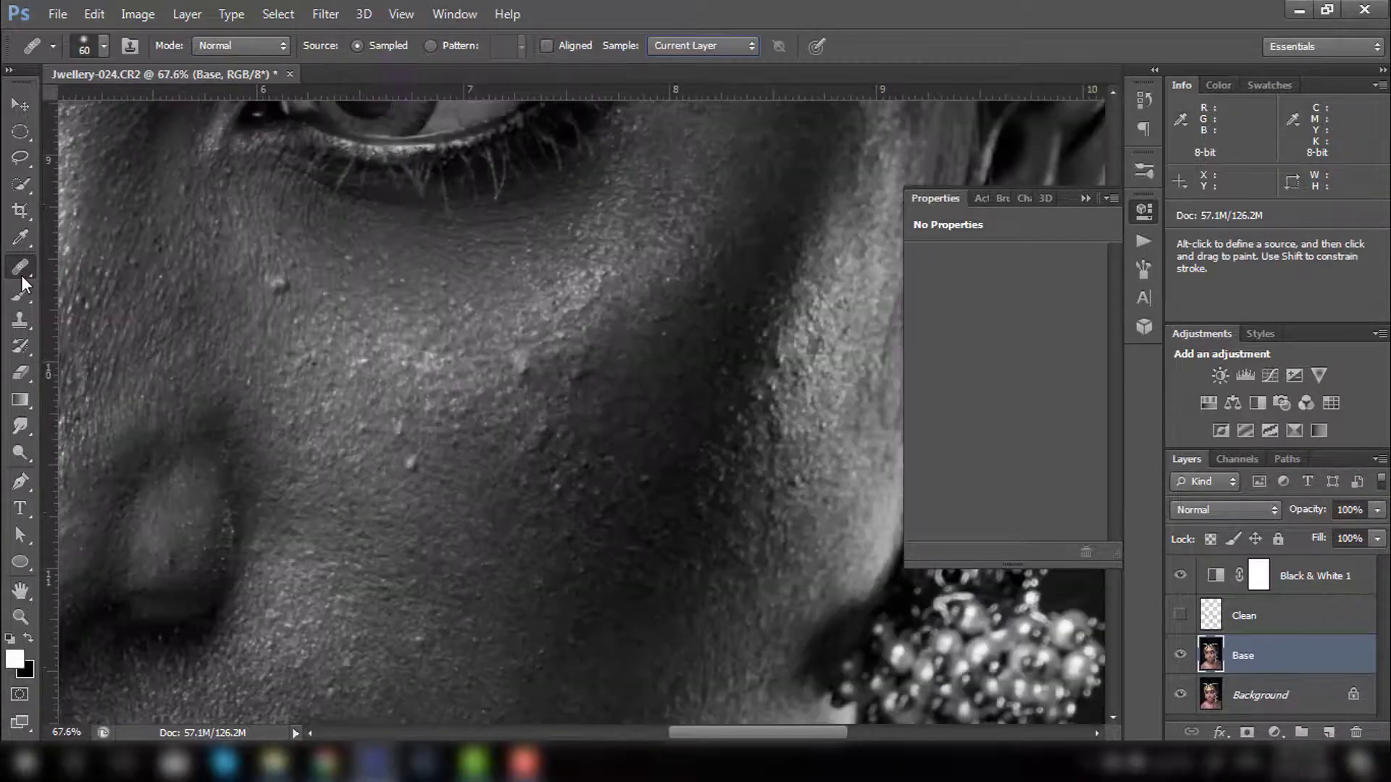
With the Patch Tool, outline the cheek blemishes and drag them onto nearby clean skin.
right_click(22, 276)
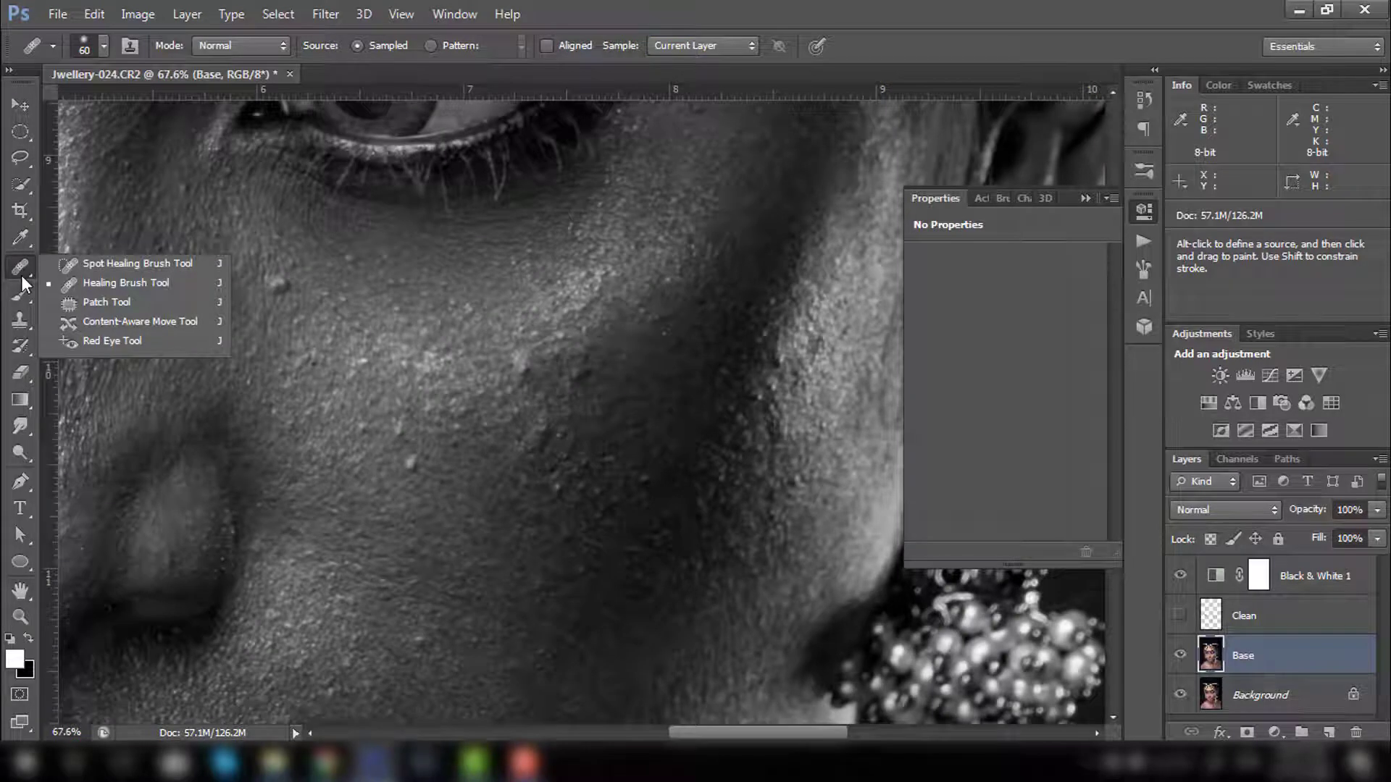
left_click(92, 303)
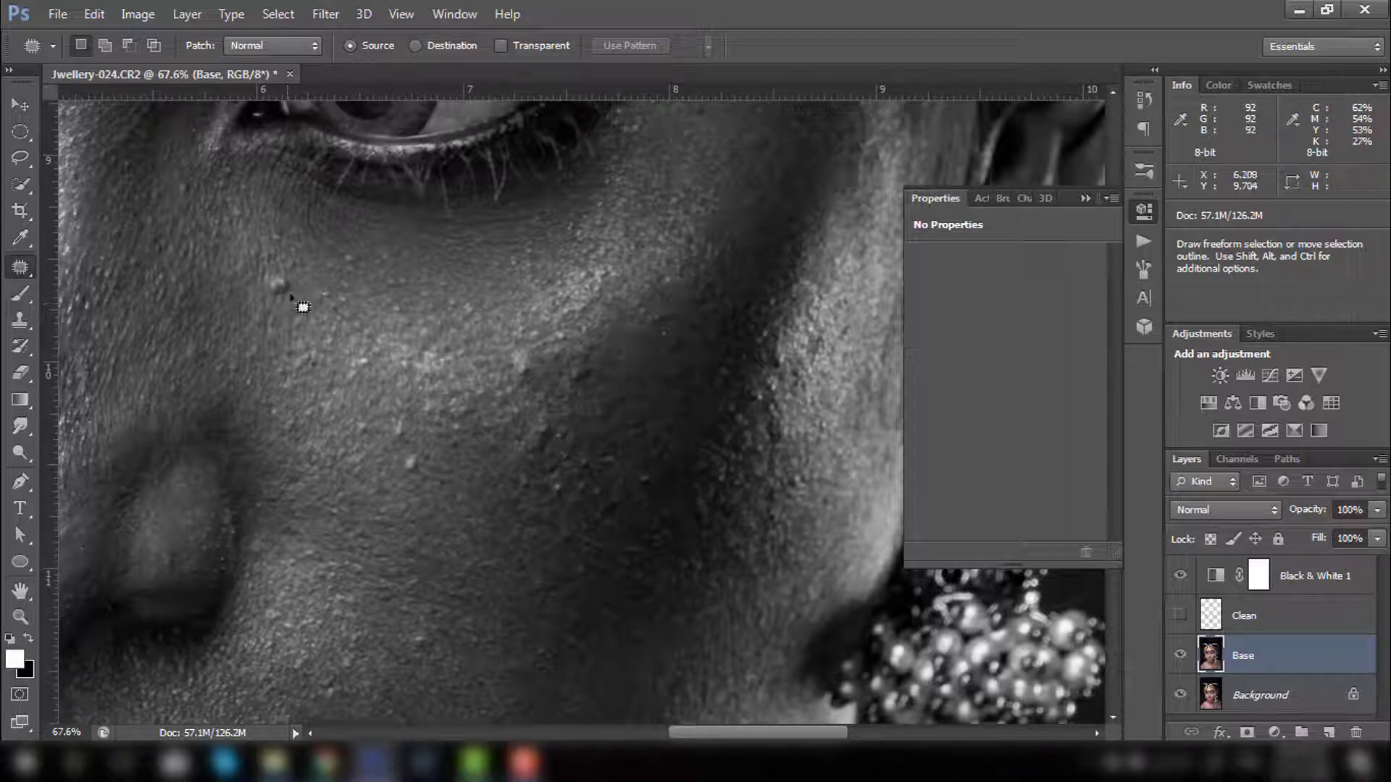
mouse_move(291, 299)
left_mouse_down()
mouse_move(272, 298)
mouse_move(286, 275)
mouse_move(295, 294)
left_mouse_up()
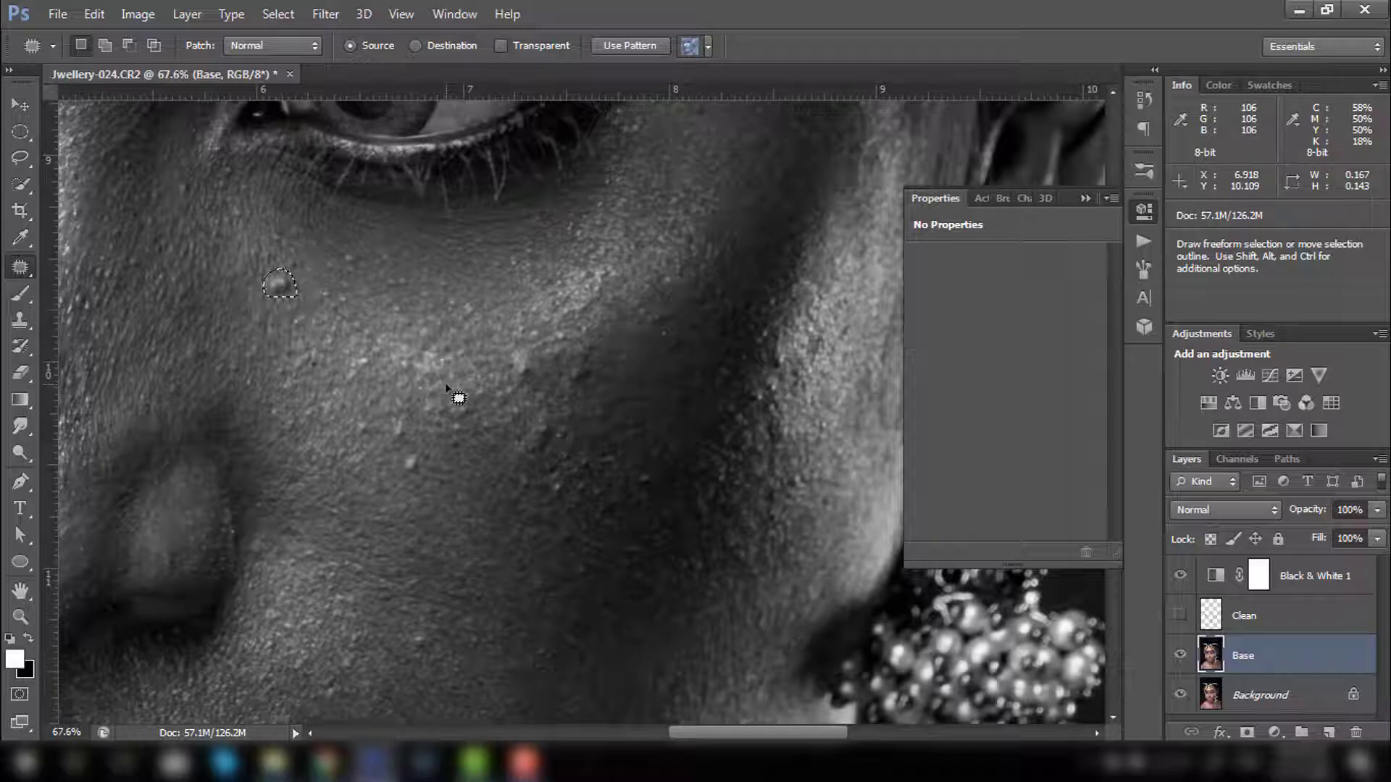
key("shift")
mouse_move(423, 459)
left_mouse_down()
mouse_move(399, 453)
mouse_move(406, 475)
mouse_move(421, 455)
left_mouse_up()
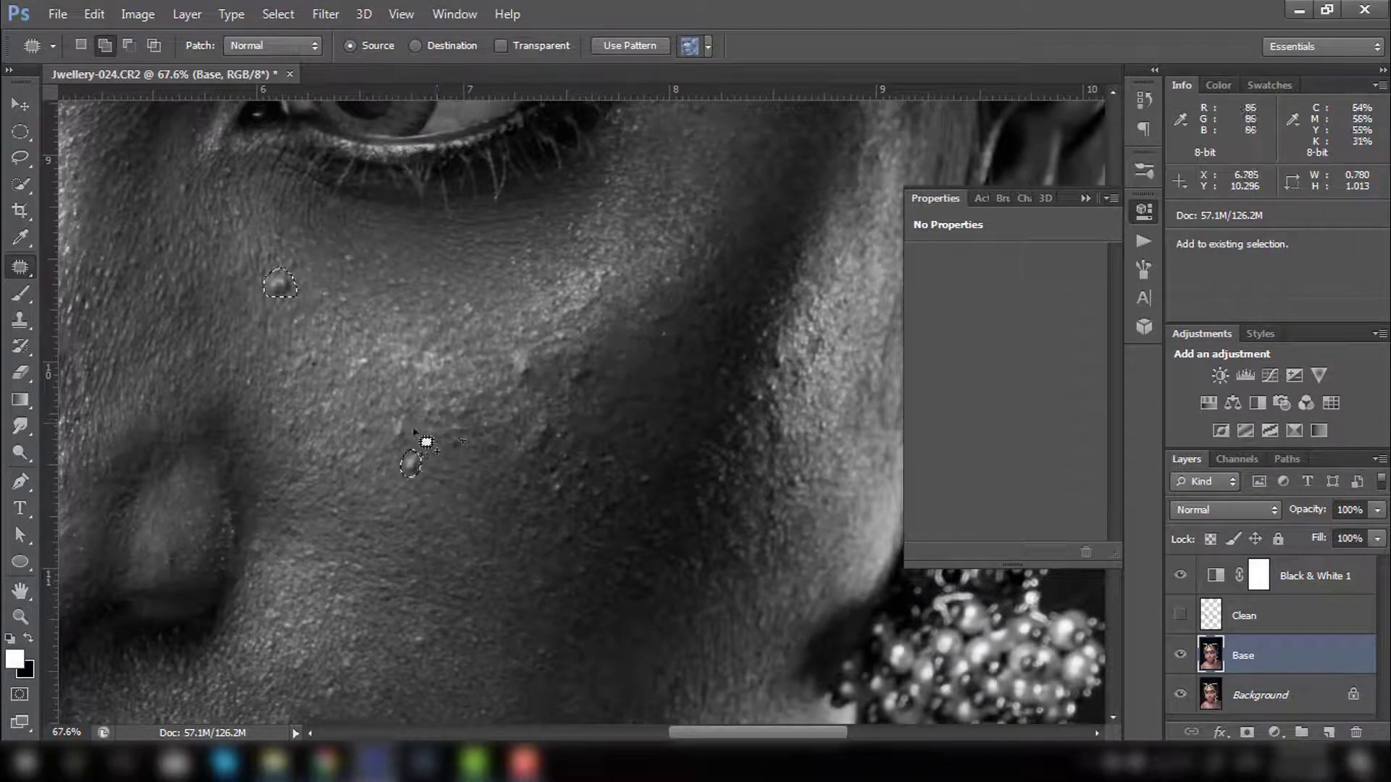
mouse_move(531, 368)
left_mouse_down()
mouse_move(579, 390)
mouse_move(594, 376)
mouse_move(574, 355)
left_mouse_up()
mouse_move(565, 477)
left_mouse_down()
mouse_move(550, 488)
mouse_move(632, 478)
mouse_move(656, 499)
mouse_move(632, 471)
left_mouse_up()
mouse_move(436, 625)
left_mouse_down()
mouse_move(404, 644)
mouse_move(437, 625)
left_mouse_up()
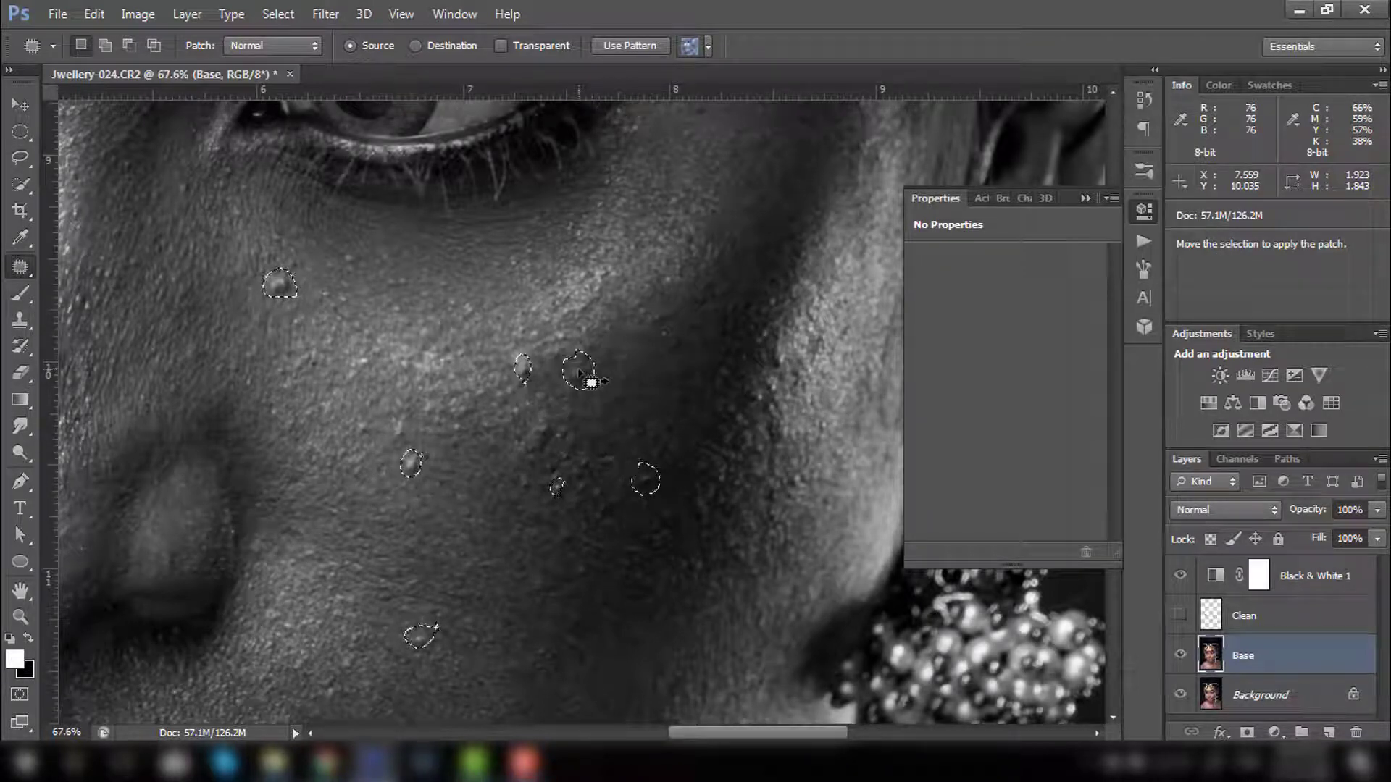
left_click_drag(583, 372, 613, 362)
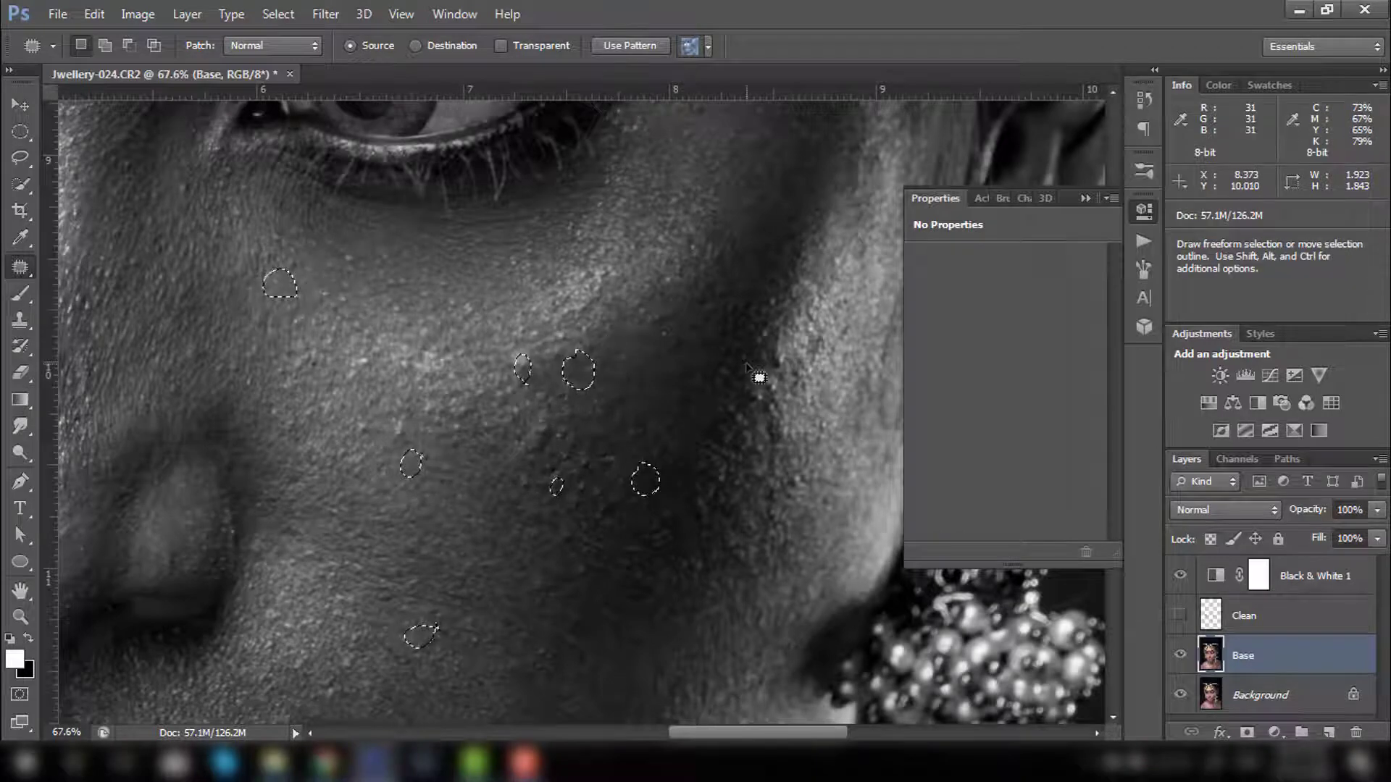
Deselect, hide Black & White 1, toggle Base for a before/after check, and show Clean again.
key("ctrl+d")
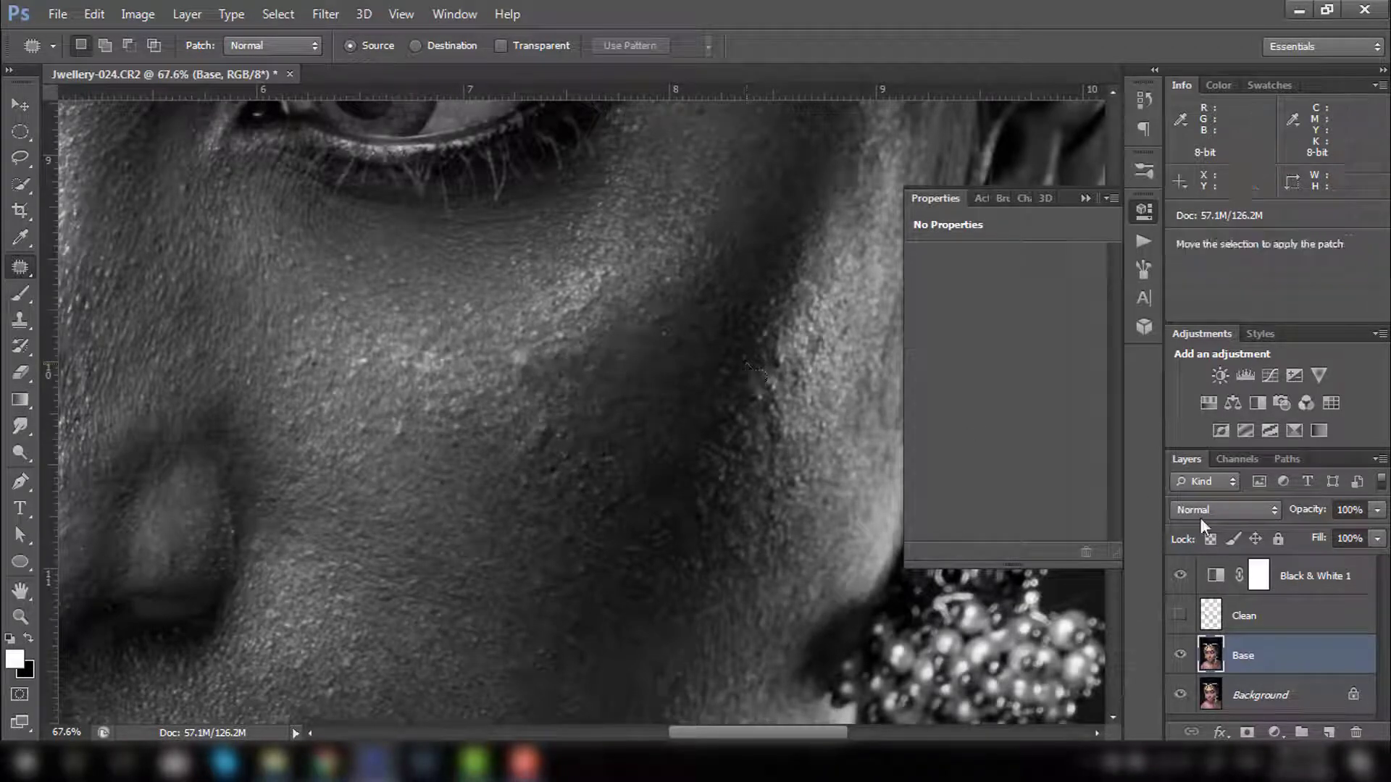
left_click(1180, 576)
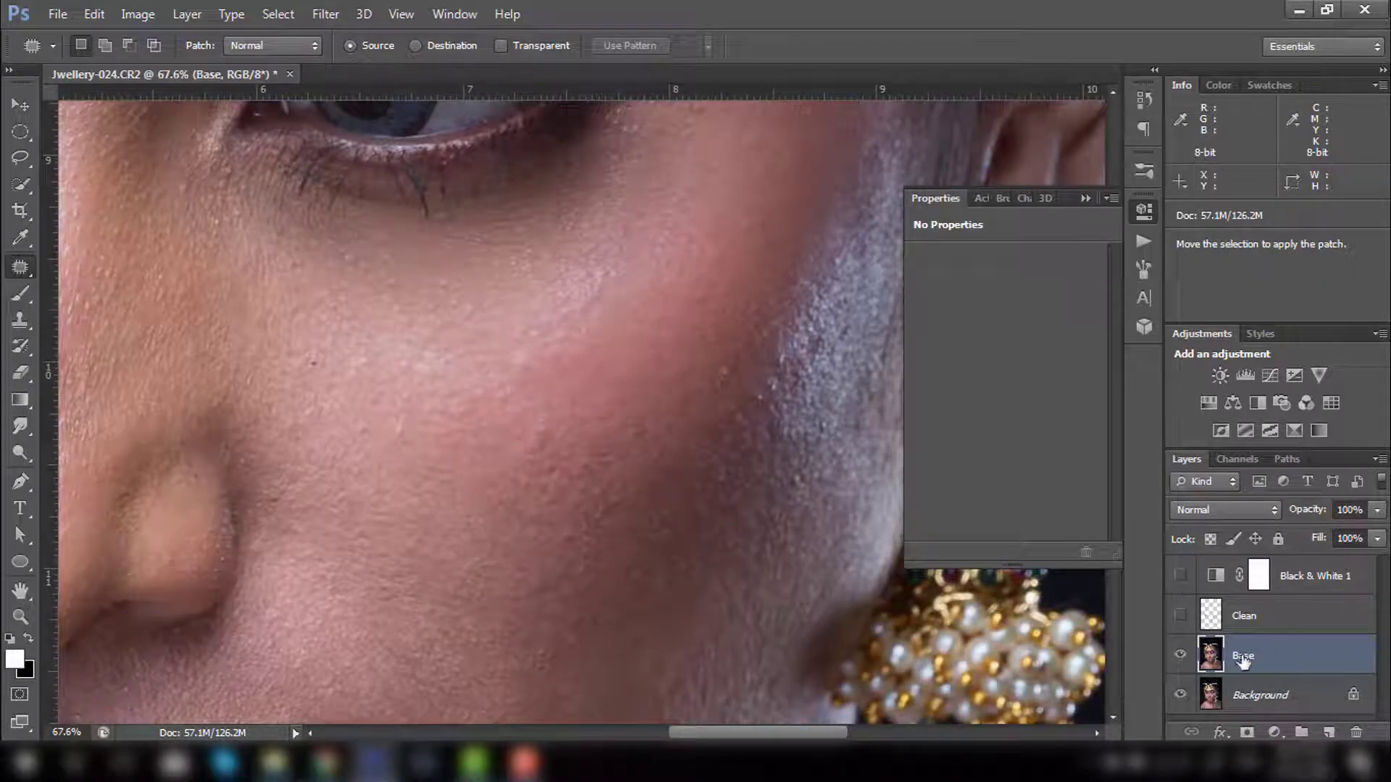
left_click(1180, 655)
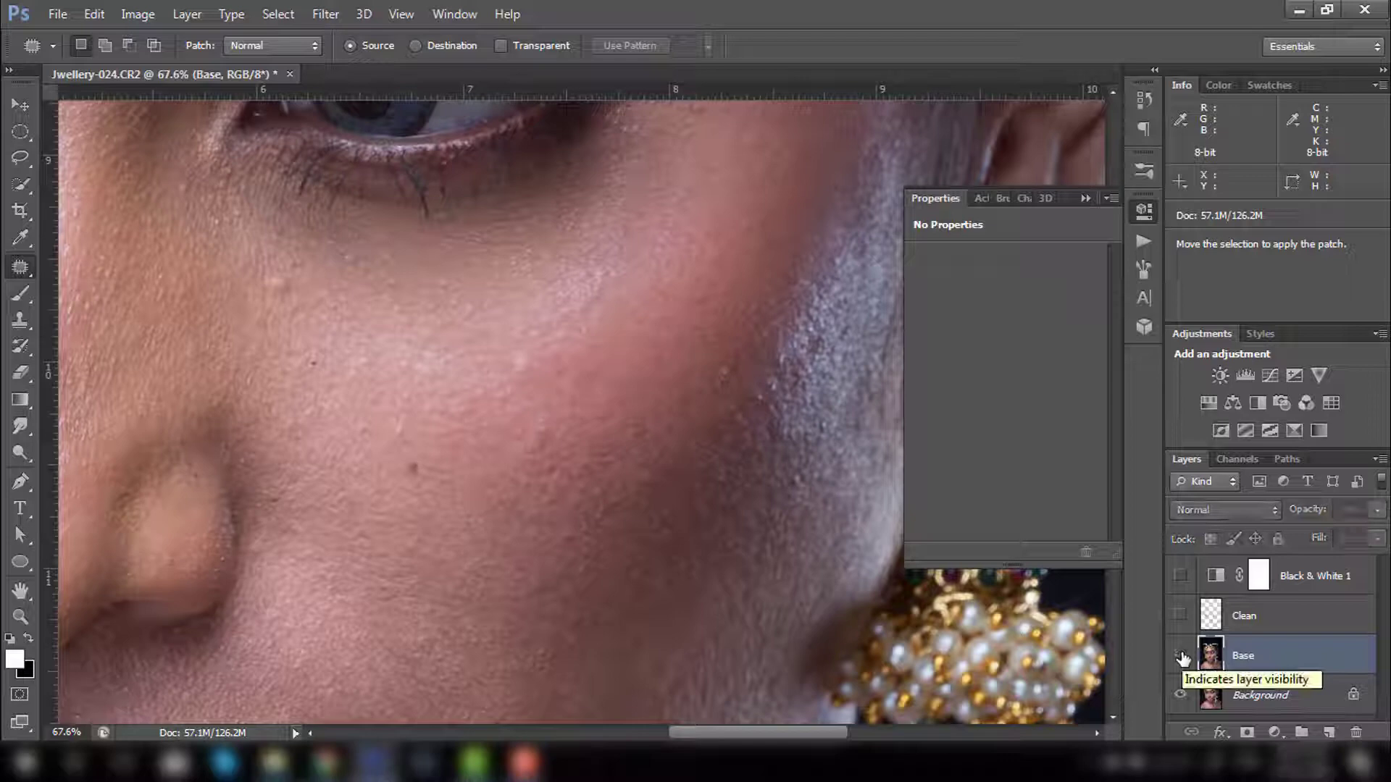
left_click(1181, 656)
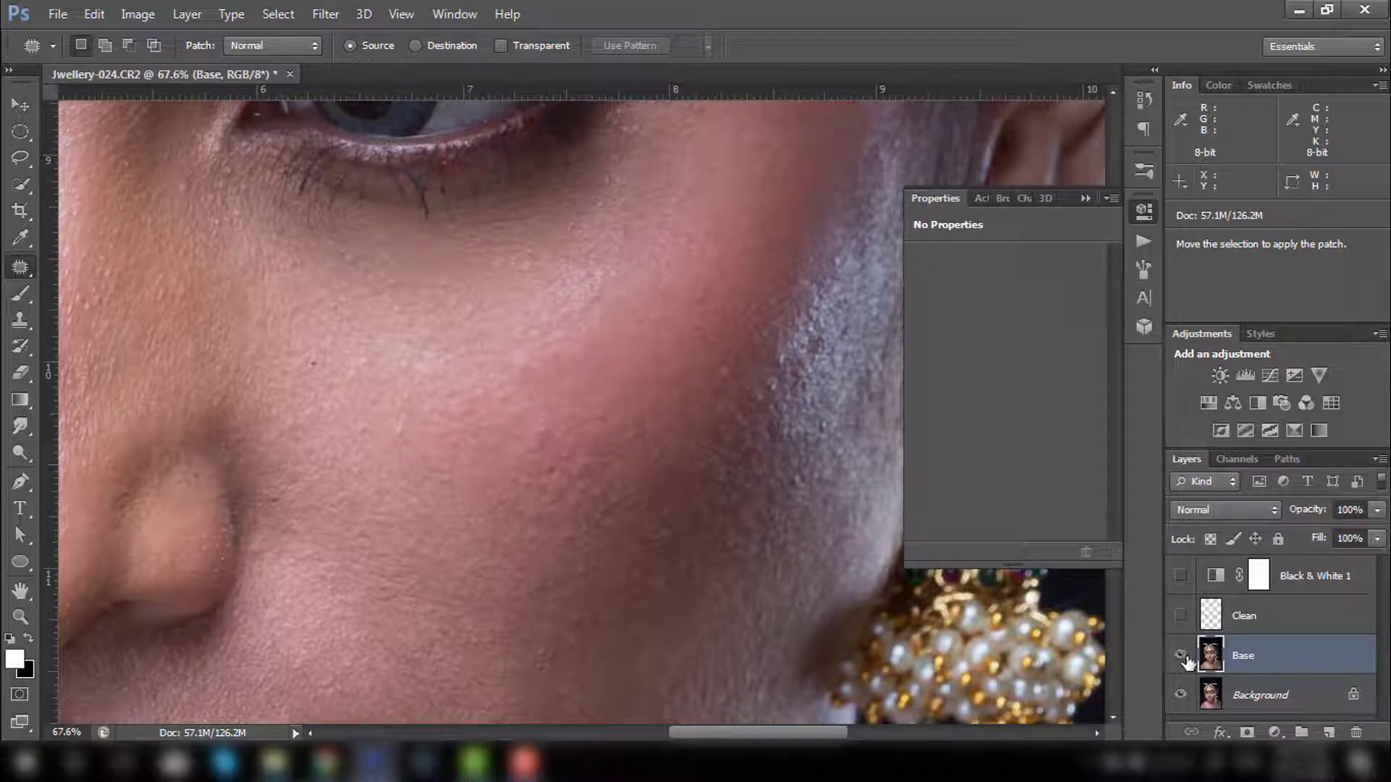
left_click(1181, 656)
left_click(1181, 656)
left_click(1180, 617)
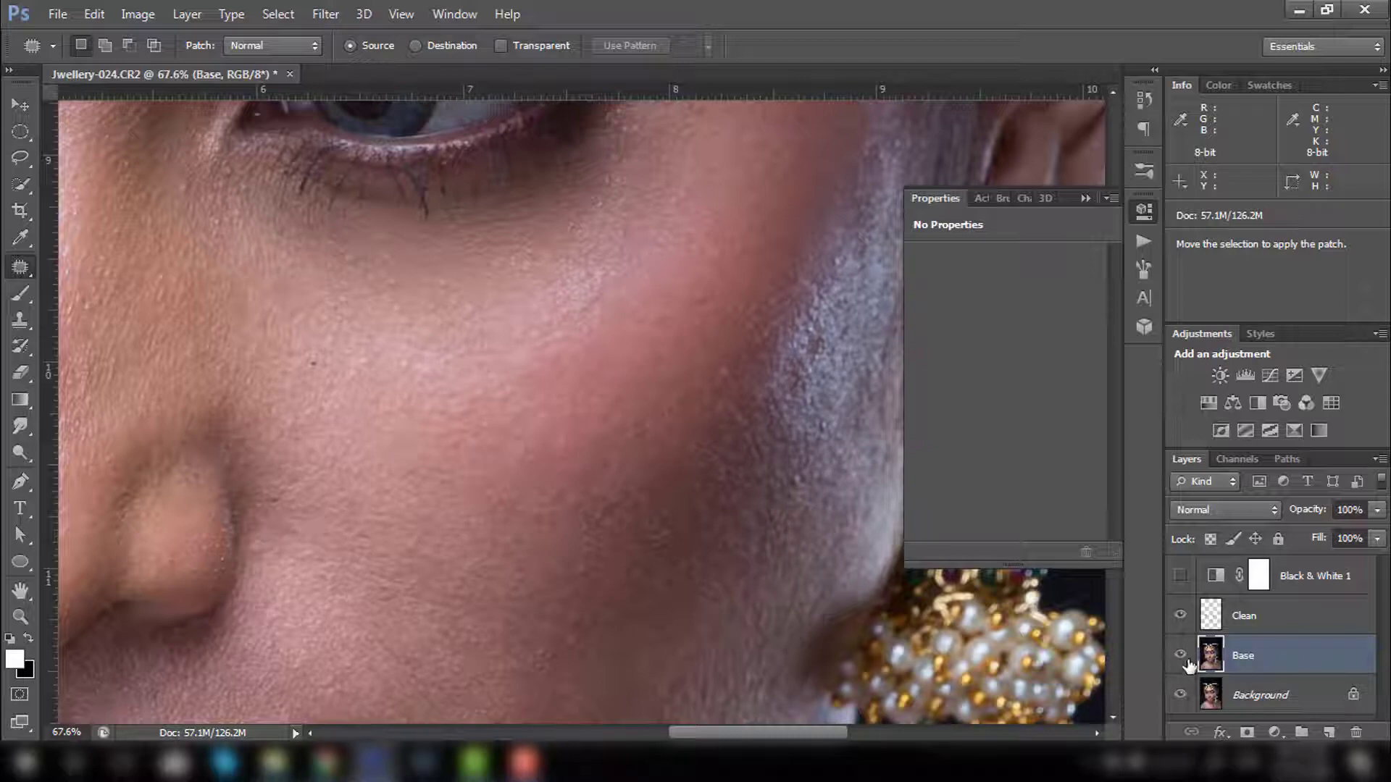
Delete Black & White 1 and flatten the image to a single Background layer, then zoom on the face.
left_click(1299, 629)
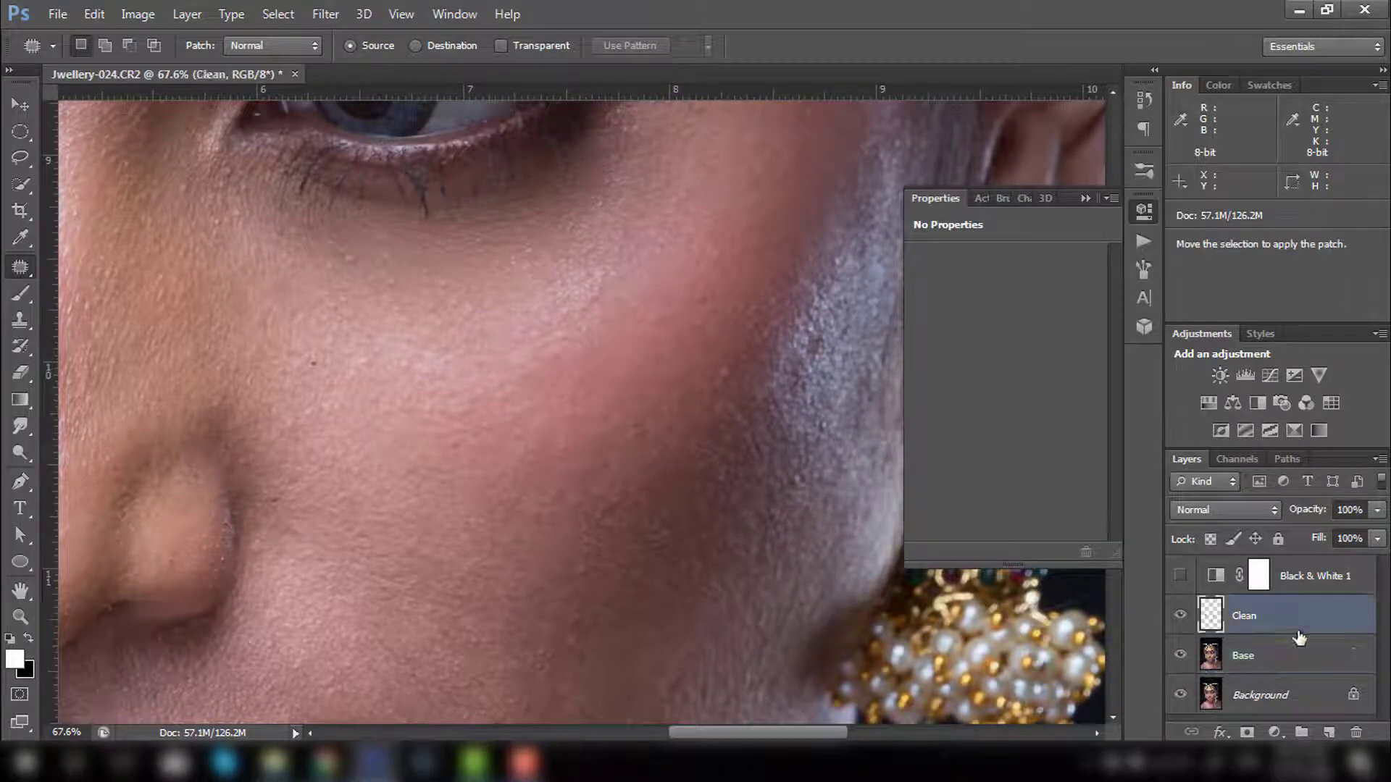
key("ctrl+minus")
key("ctrl+minus")
key("ctrl+minus")
key("ctrl+minus")
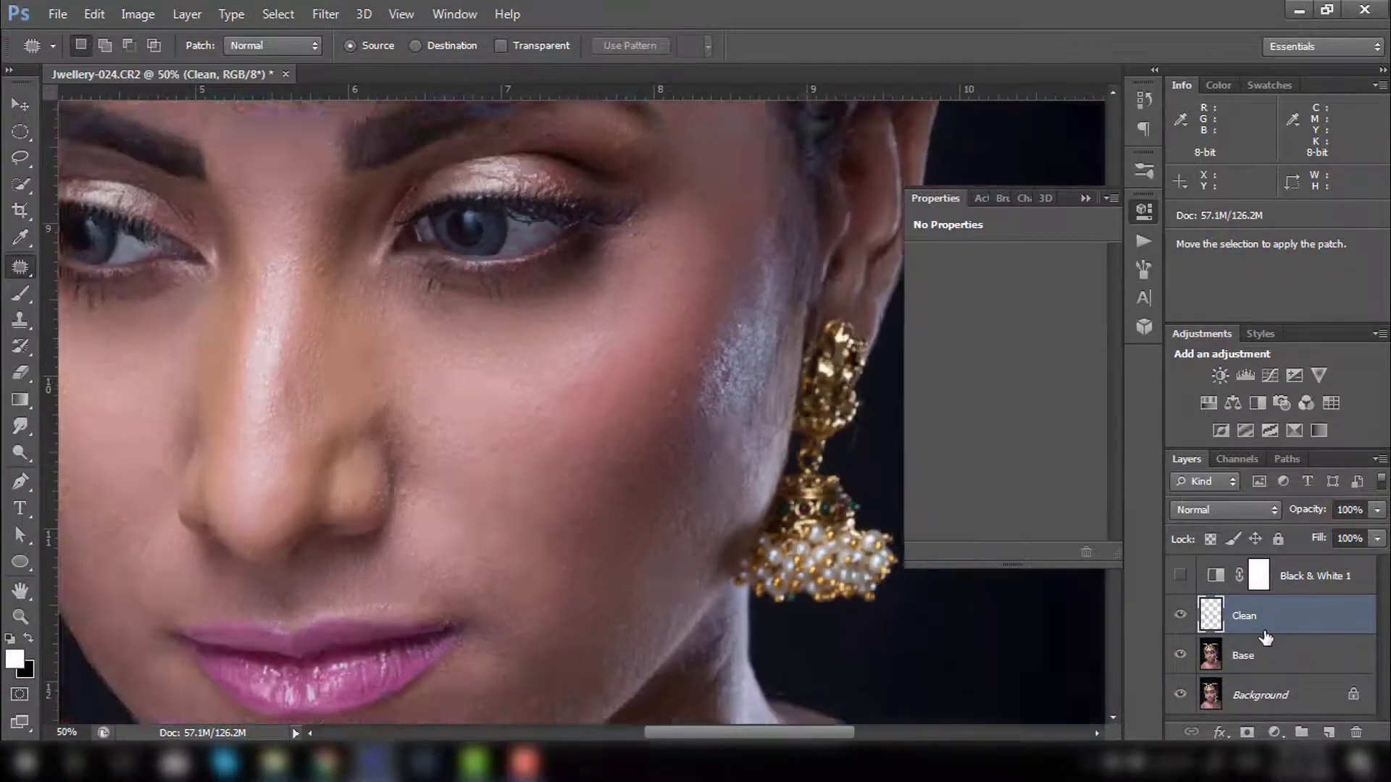
key("ctrl+minus")
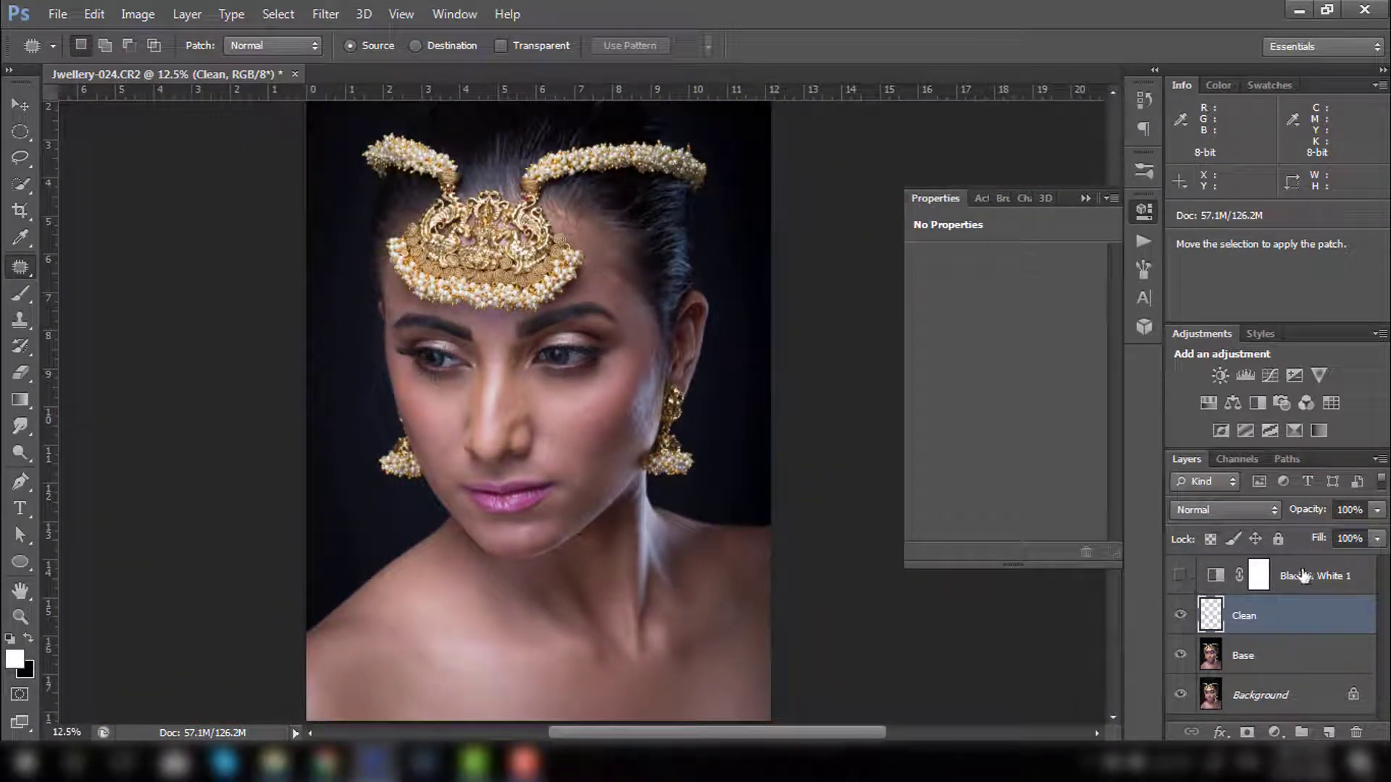
left_click_drag(1304, 576, 1356, 732)
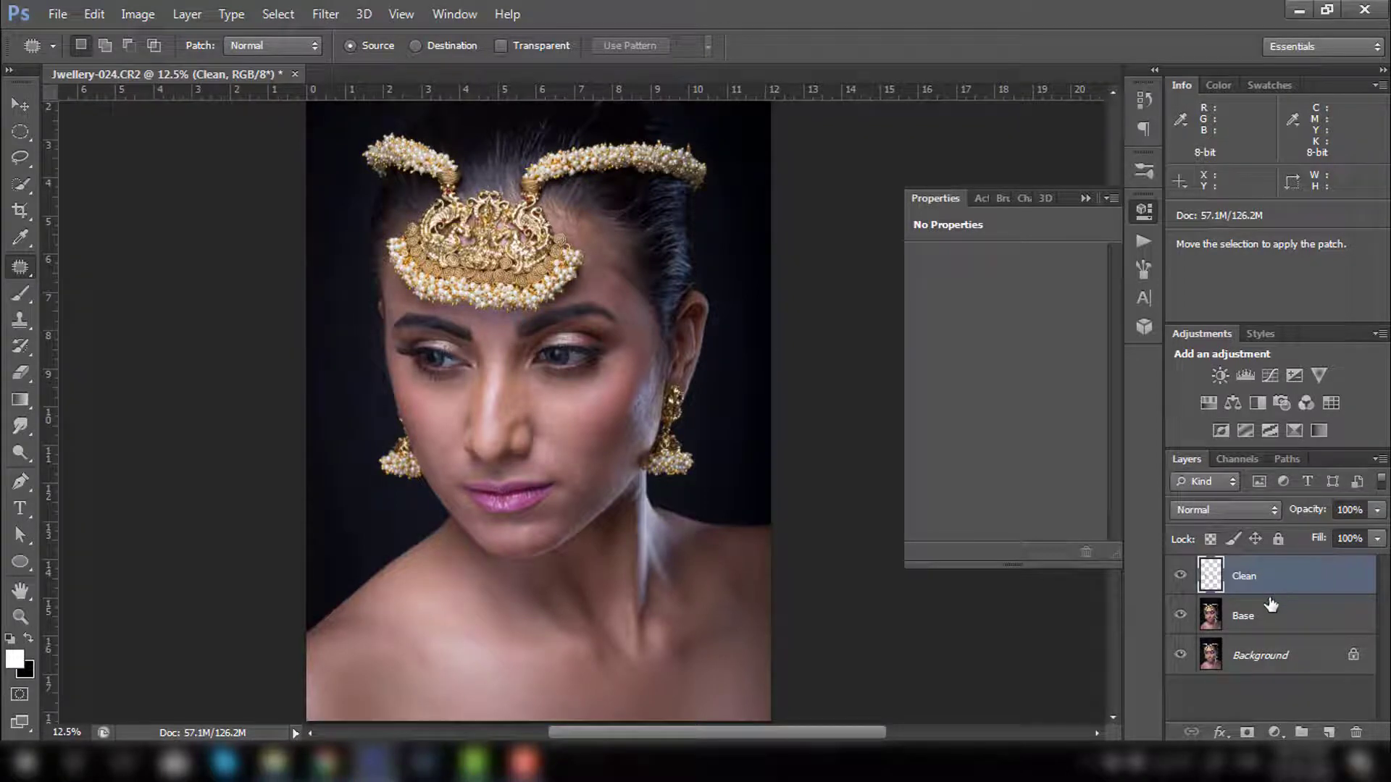
key("ctrl+shift+e")
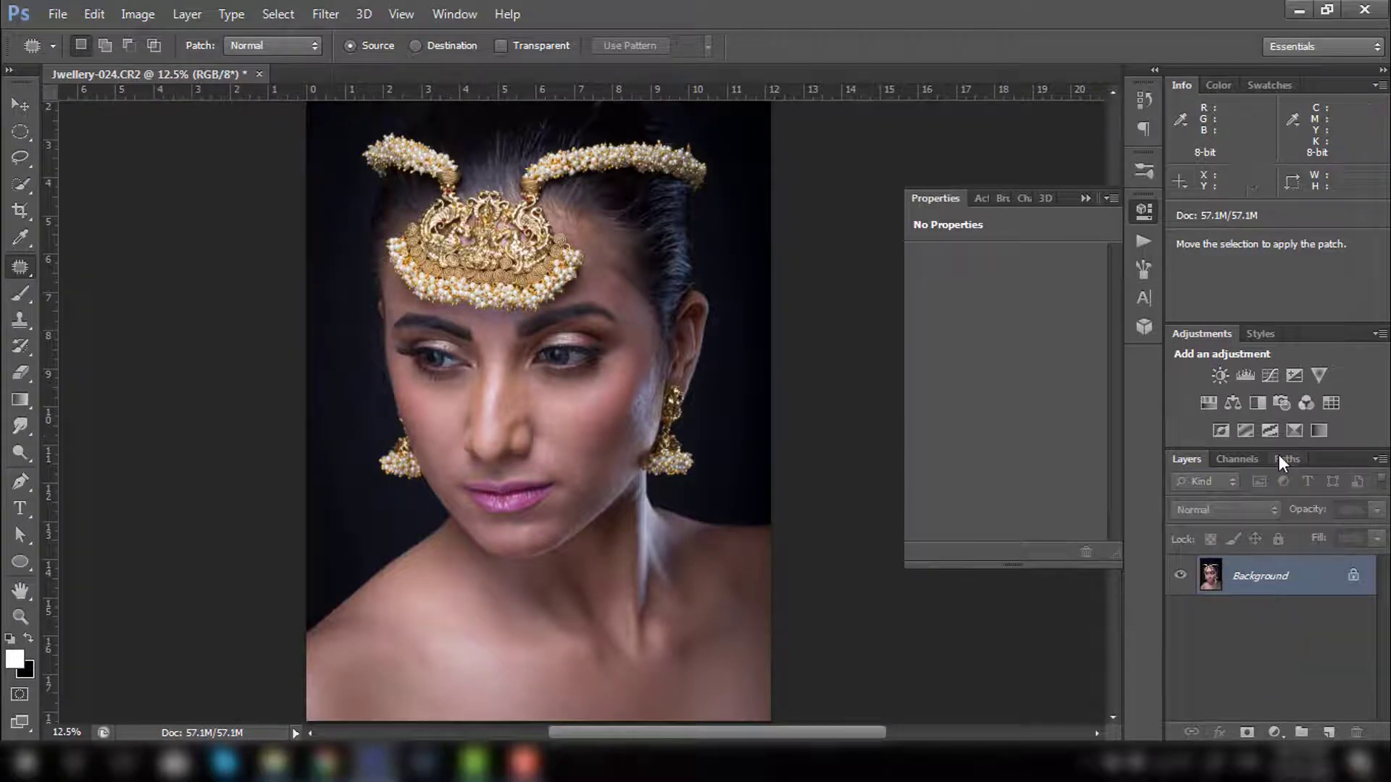
key("z")
left_click_drag(548, 365, 683, 442)
key("space")
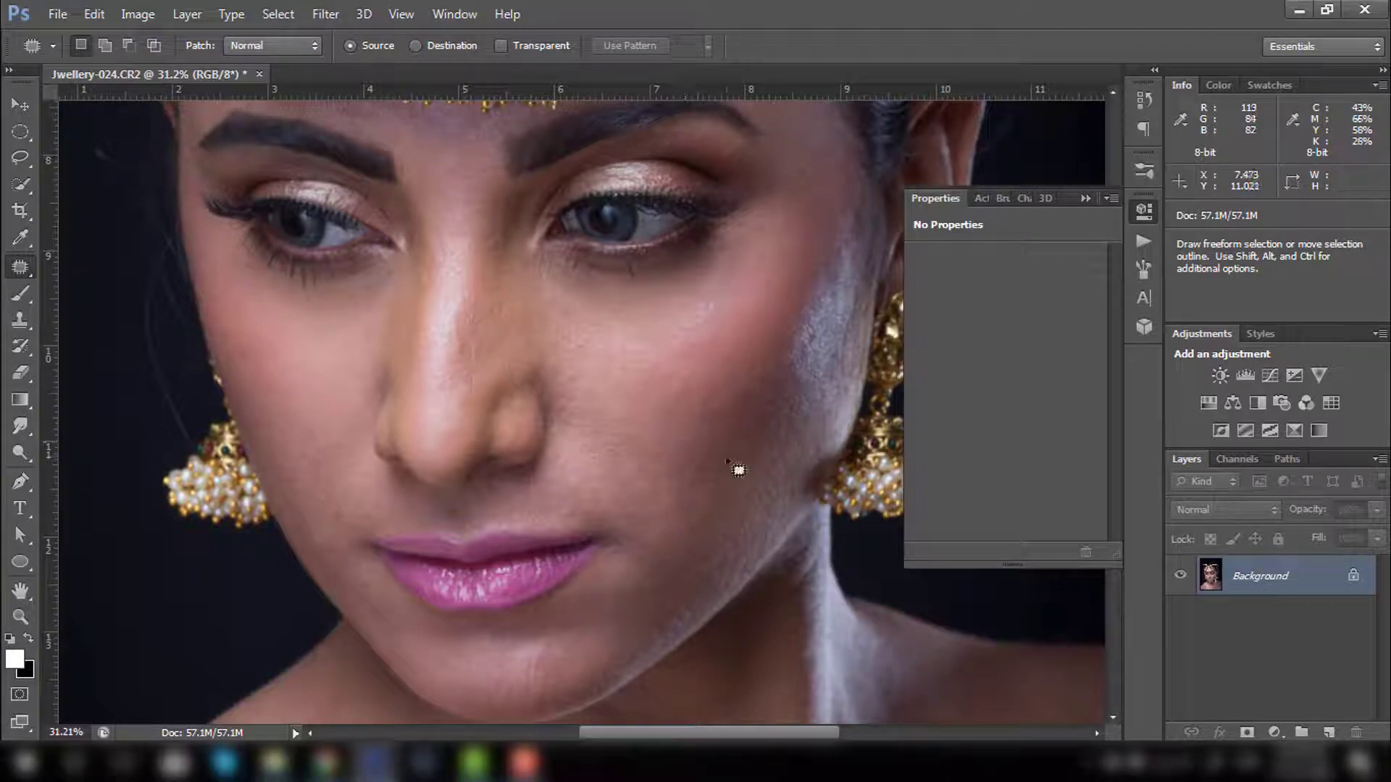
scroll(736, 410, "up", 3)
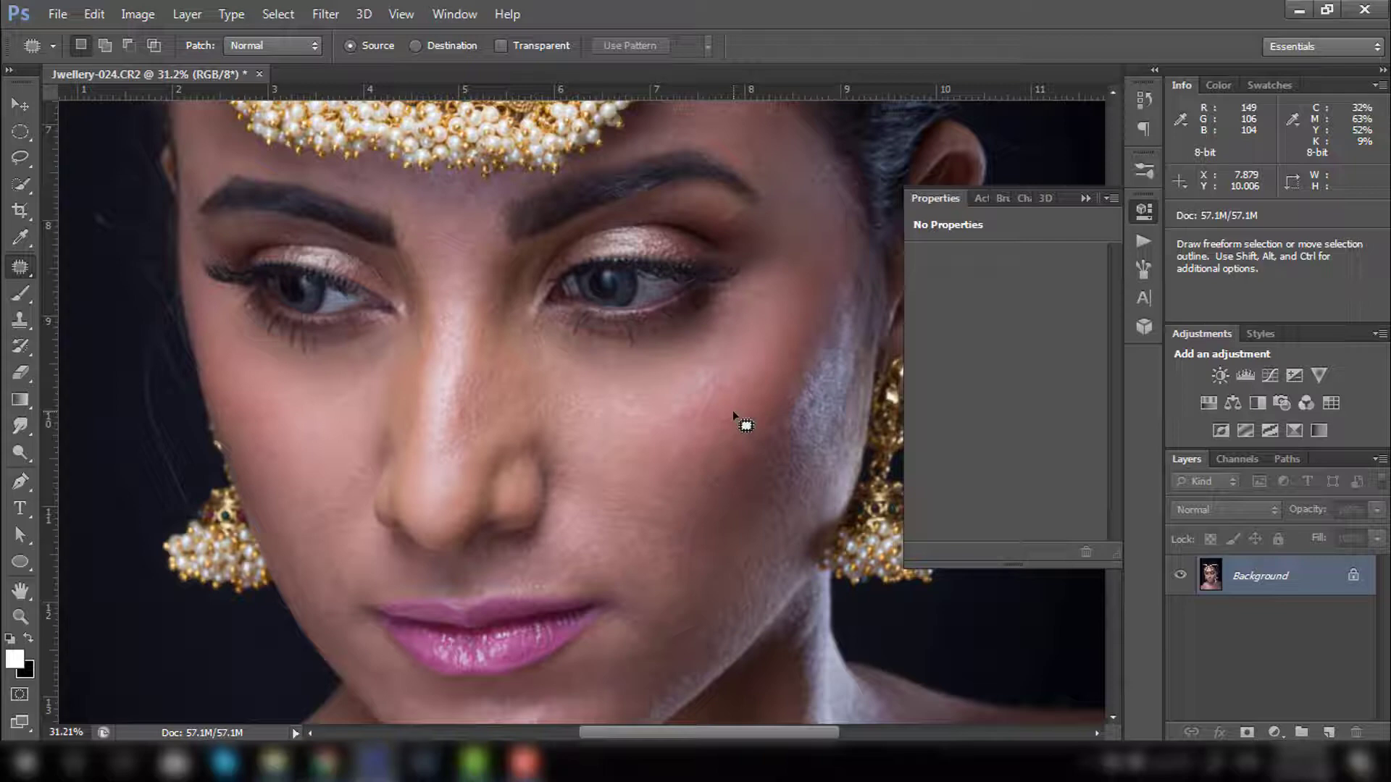
Run the rn_FS frequency-separation action from the Actions panel.
left_click(1141, 241)
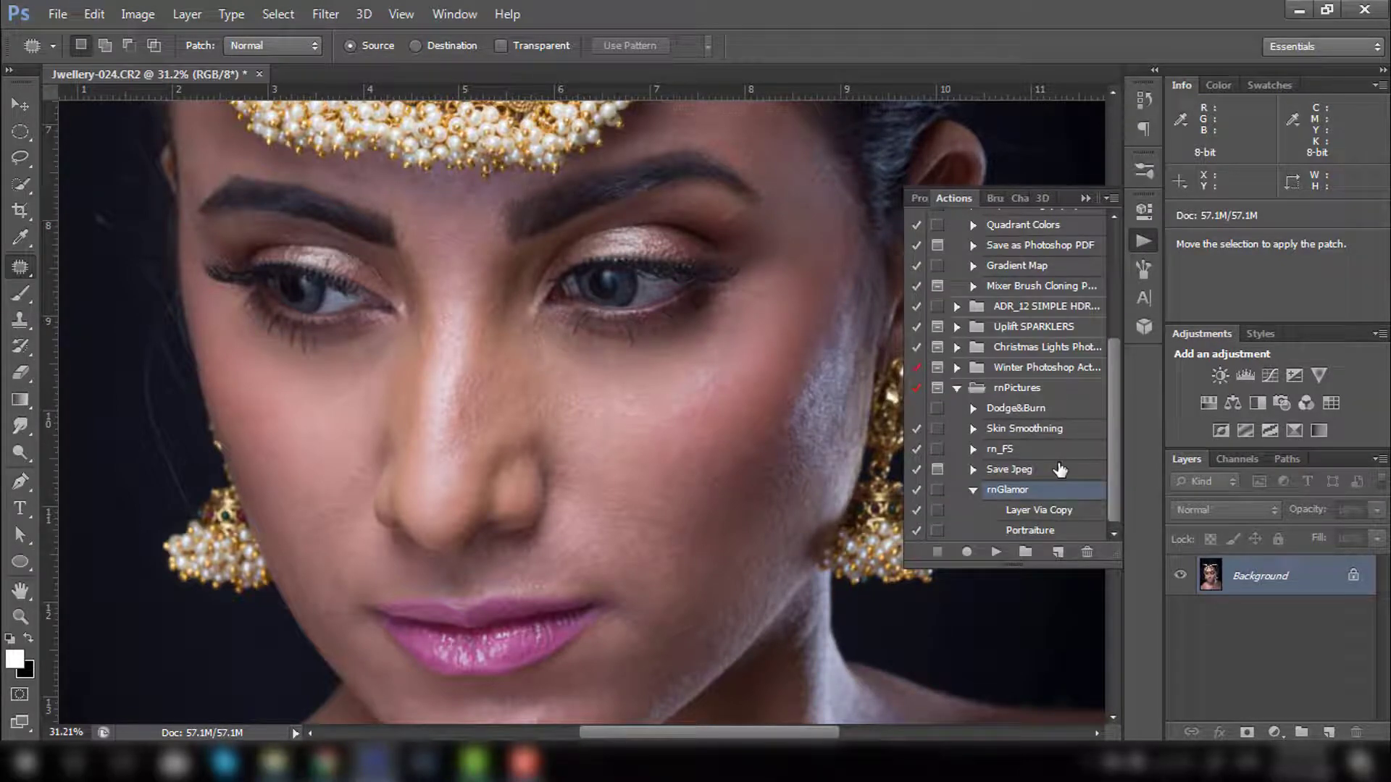
left_click(1008, 453)
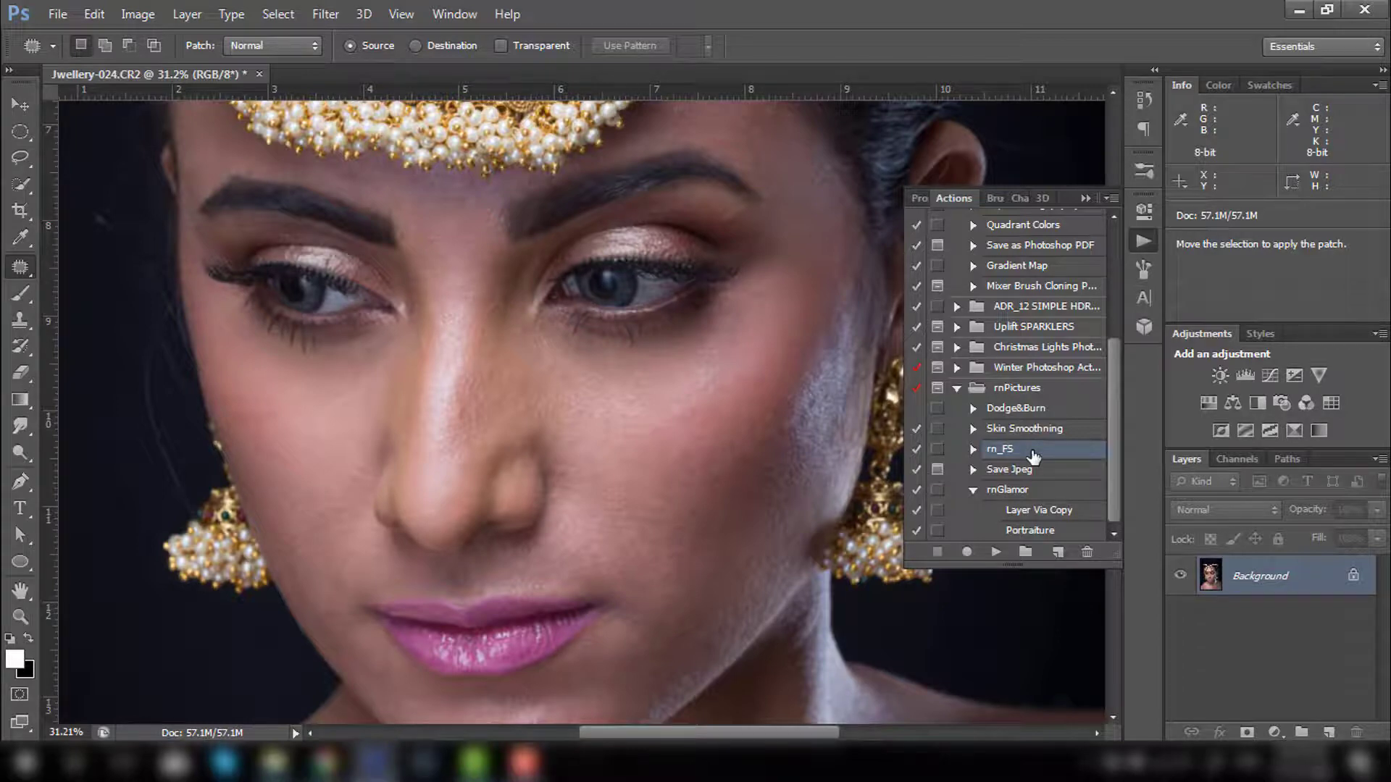
left_click(997, 553)
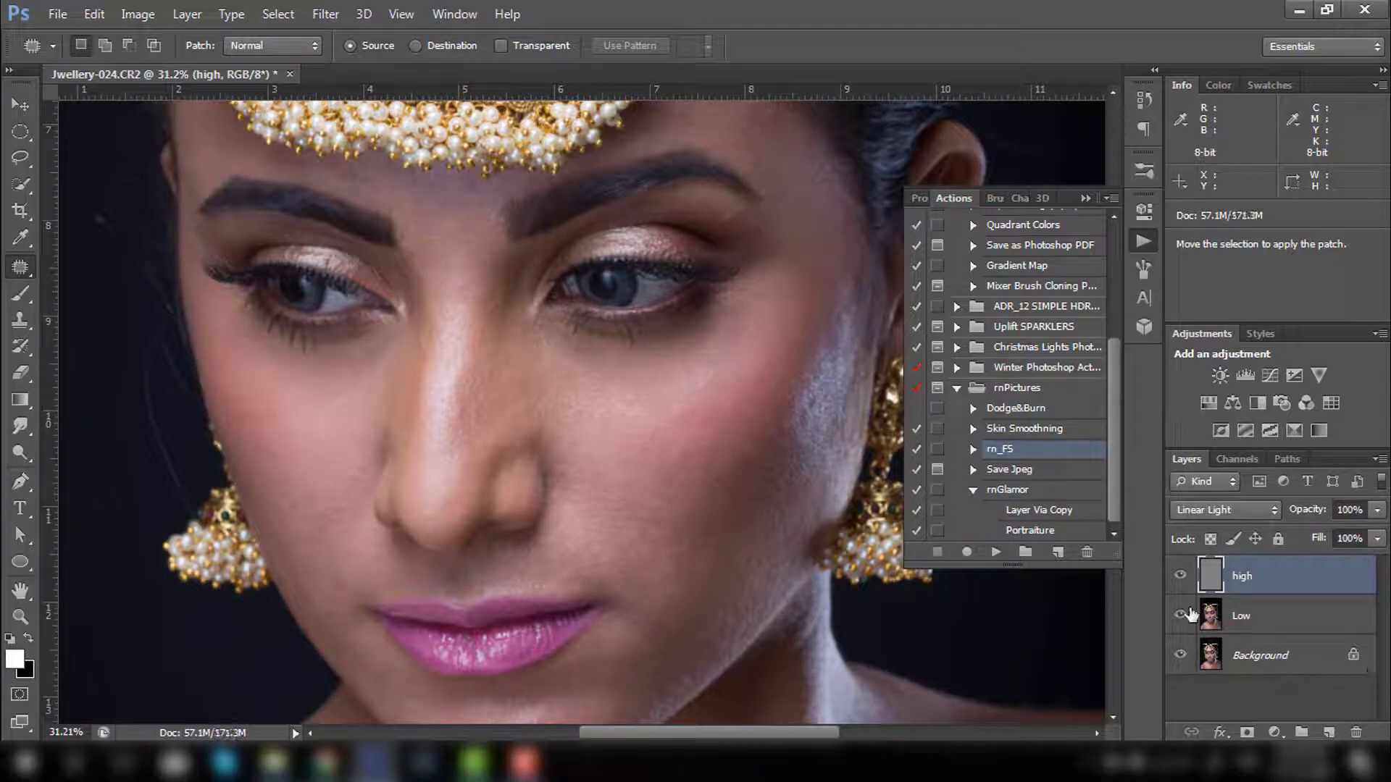
On the Low layer, select the cheek and soften it with a Gaussian Blur.
left_click(1144, 238)
left_click(1275, 615)
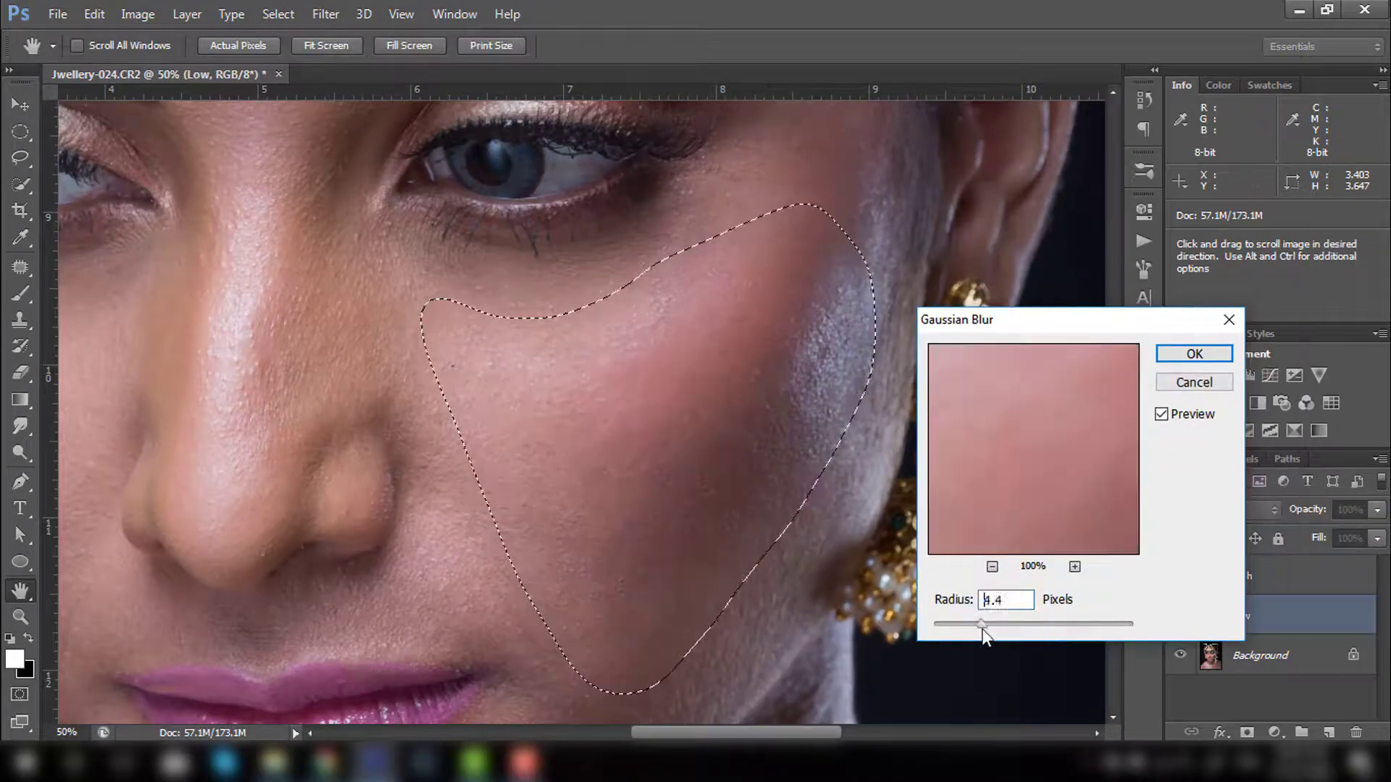
left_click_drag(984, 630, 1024, 638)
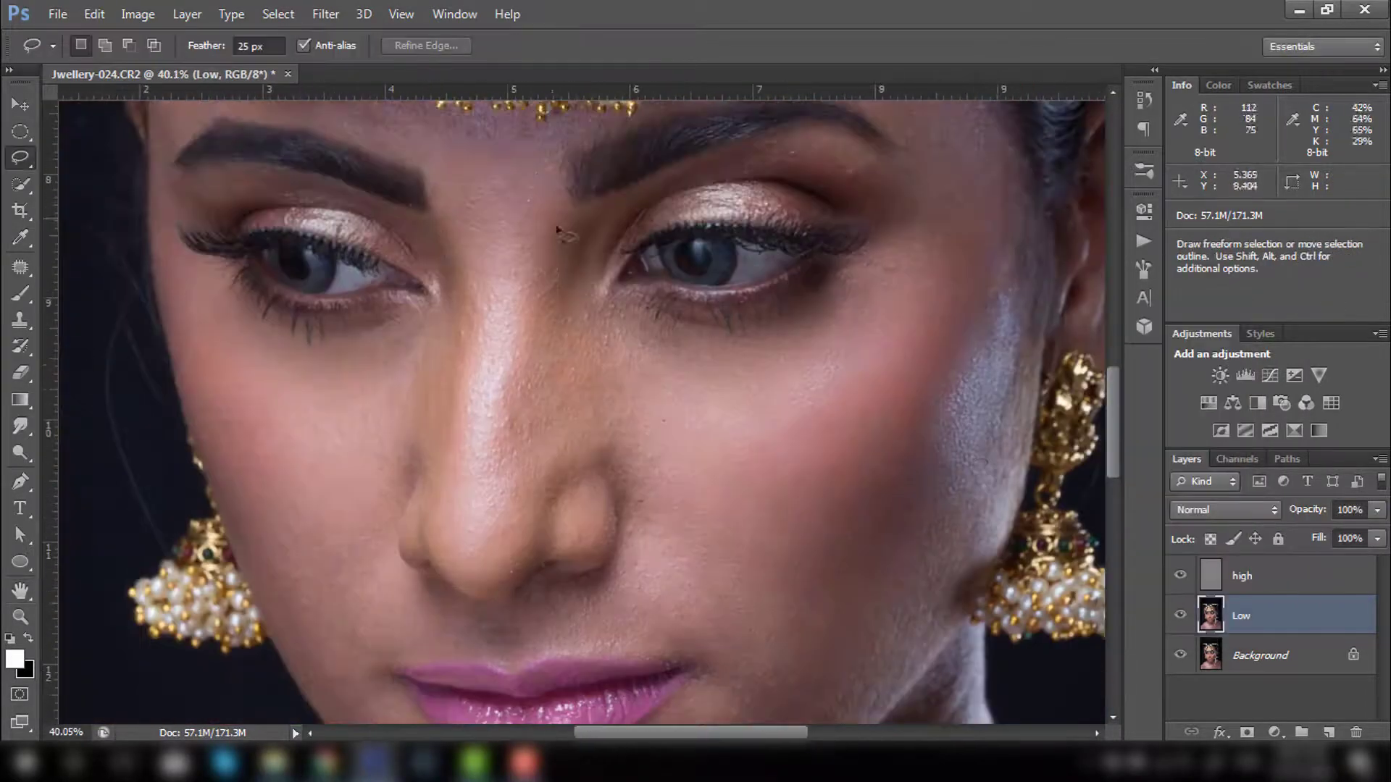
scroll(558, 231, "down", 8)
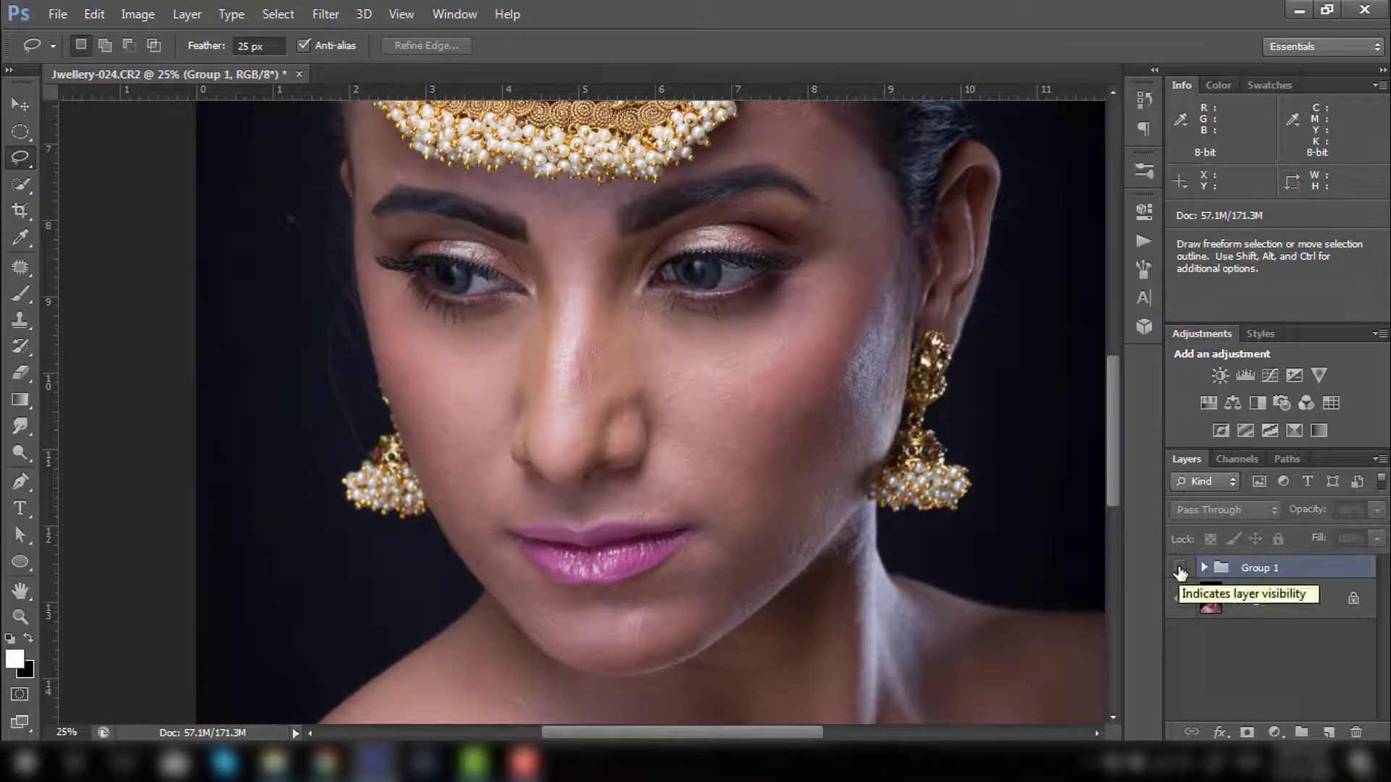
left_click(1180, 570)
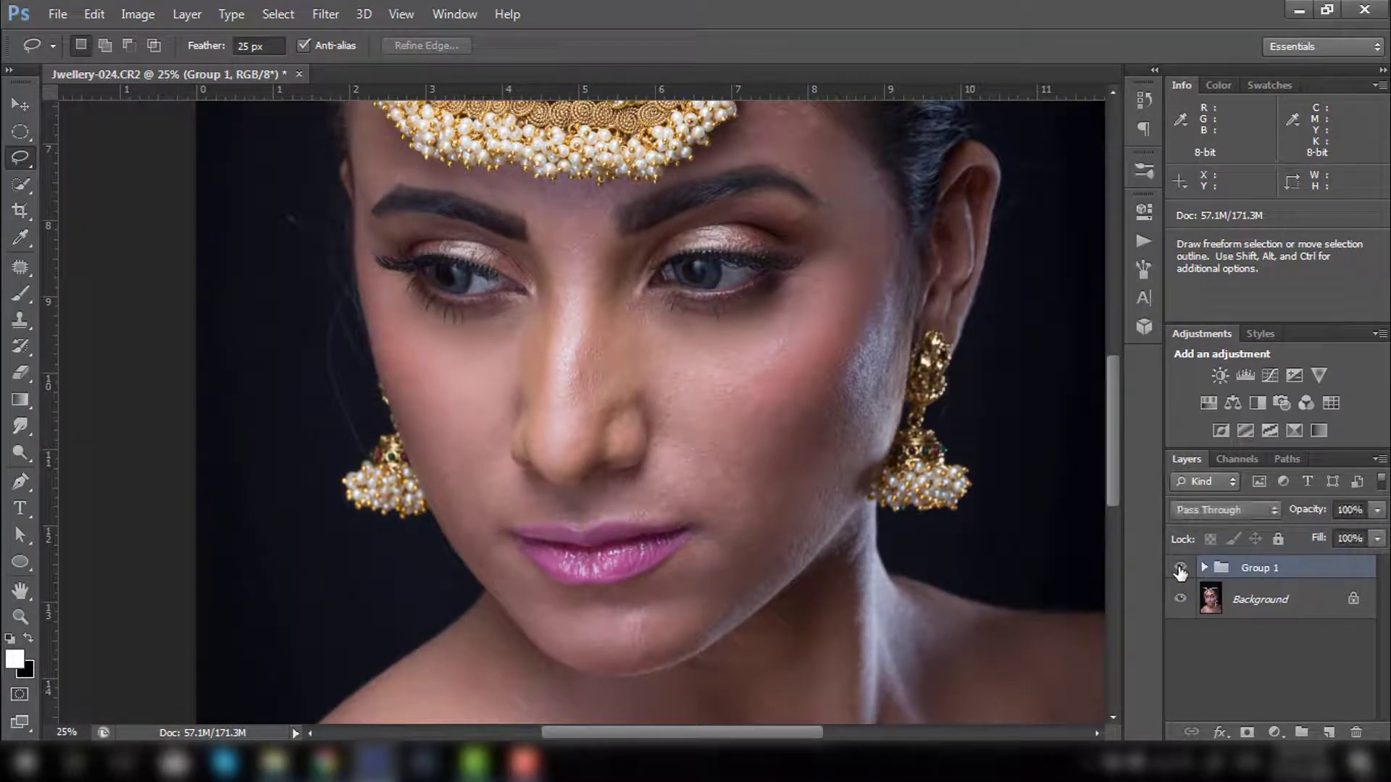
scroll(791, 487, "up", 3)
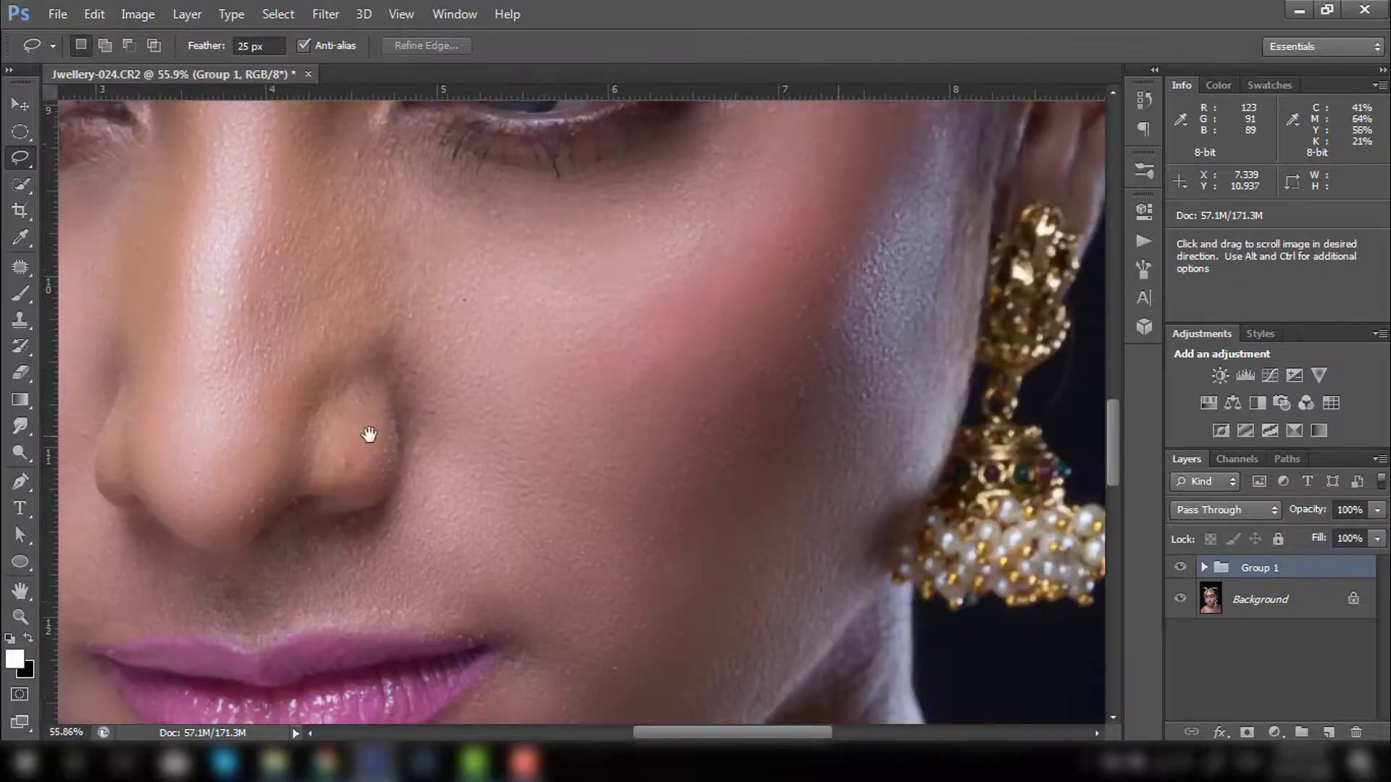
left_click_drag(369, 435, 845, 457)
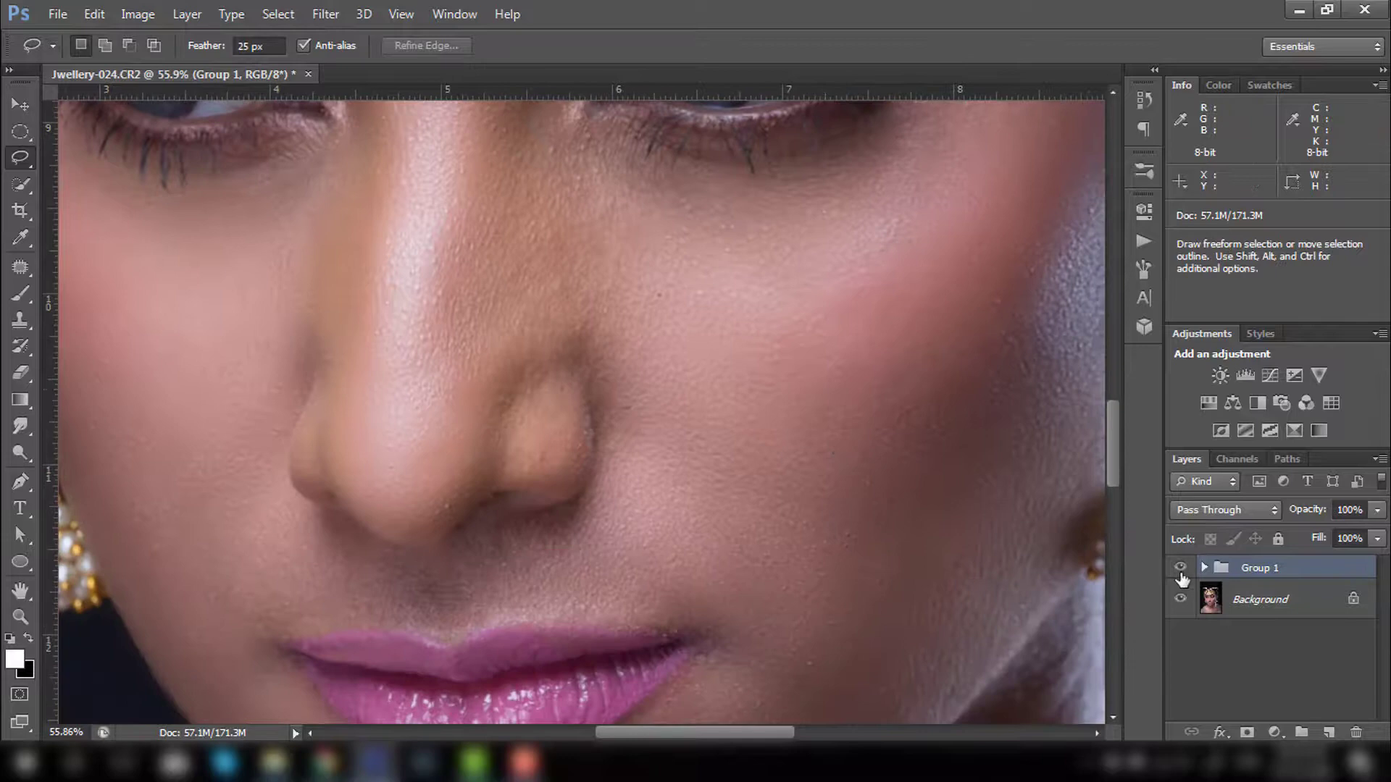
left_click(1180, 569)
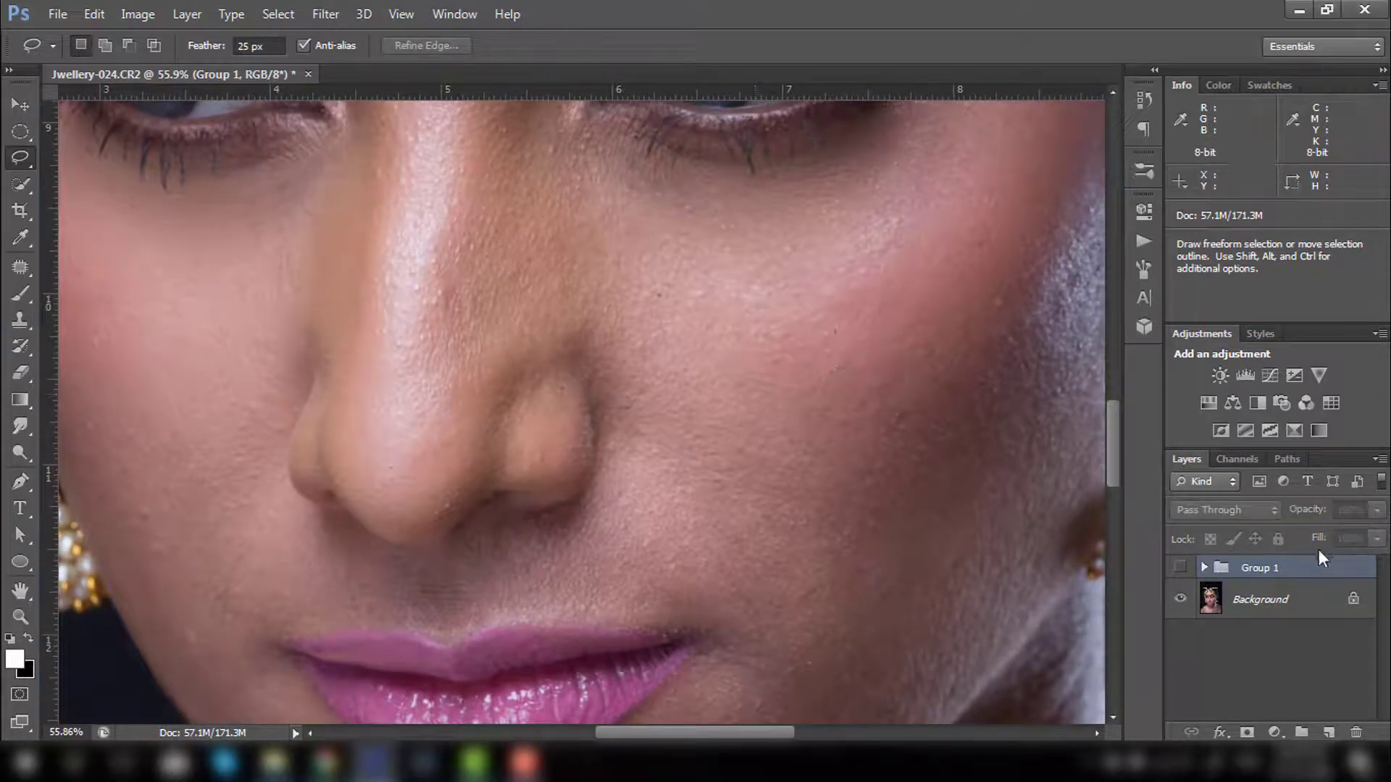
left_click(1180, 569)
key("ctrl+0")
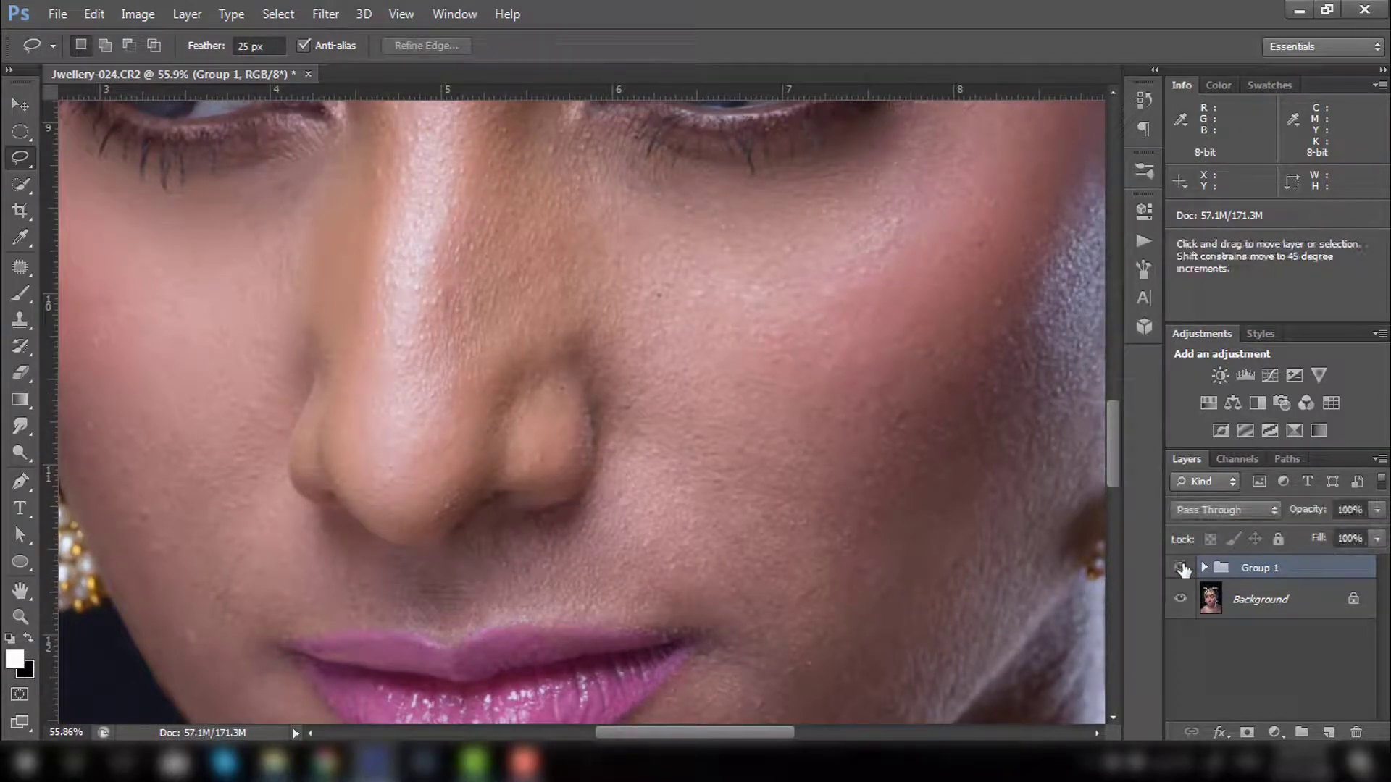